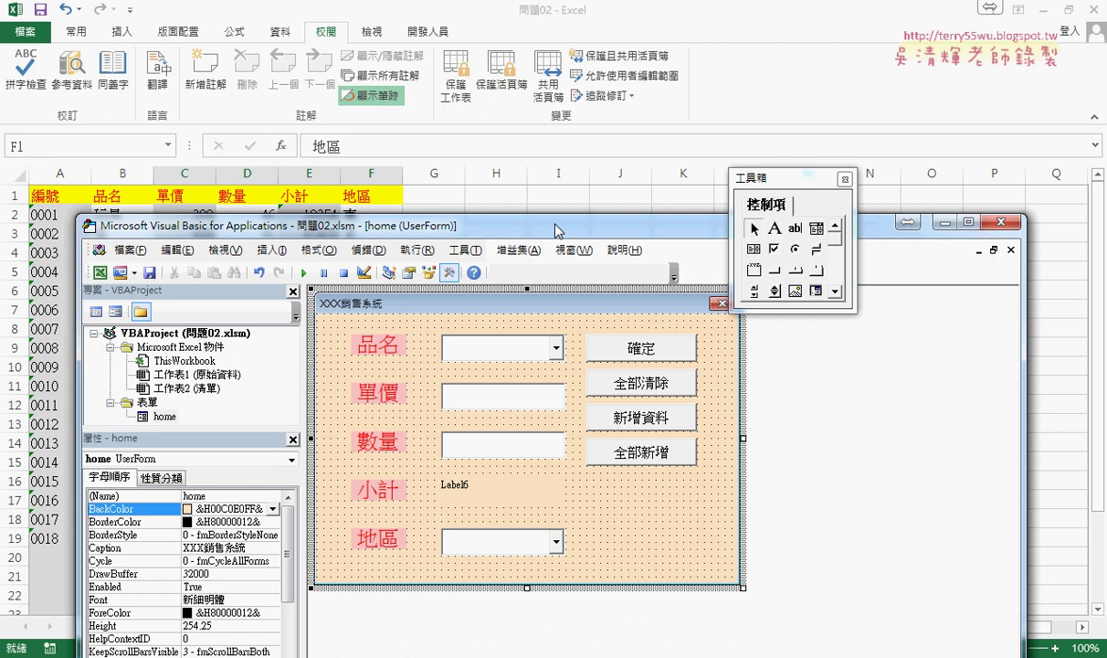
Step: Select the form's five labels and reposition the editor window to glimpse the sheet
{"action": "left_click_drag", "start_coordinate": [559, 229], "coordinate": [531, 63]}
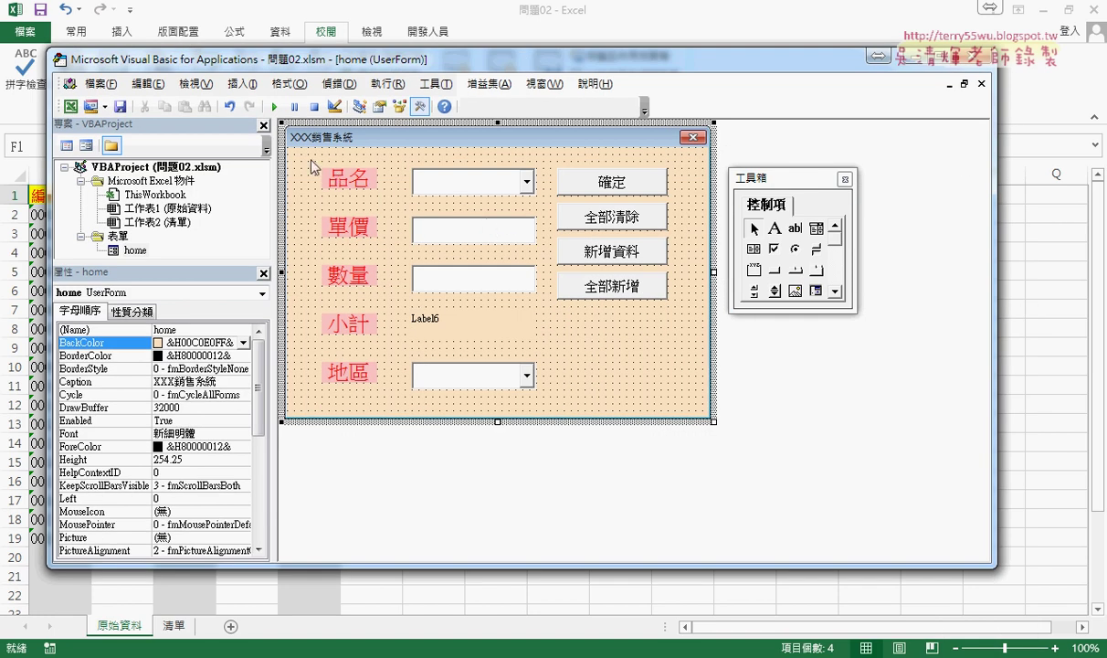
{"action": "left_click_drag", "start_coordinate": [308, 159], "coordinate": [378, 398]}
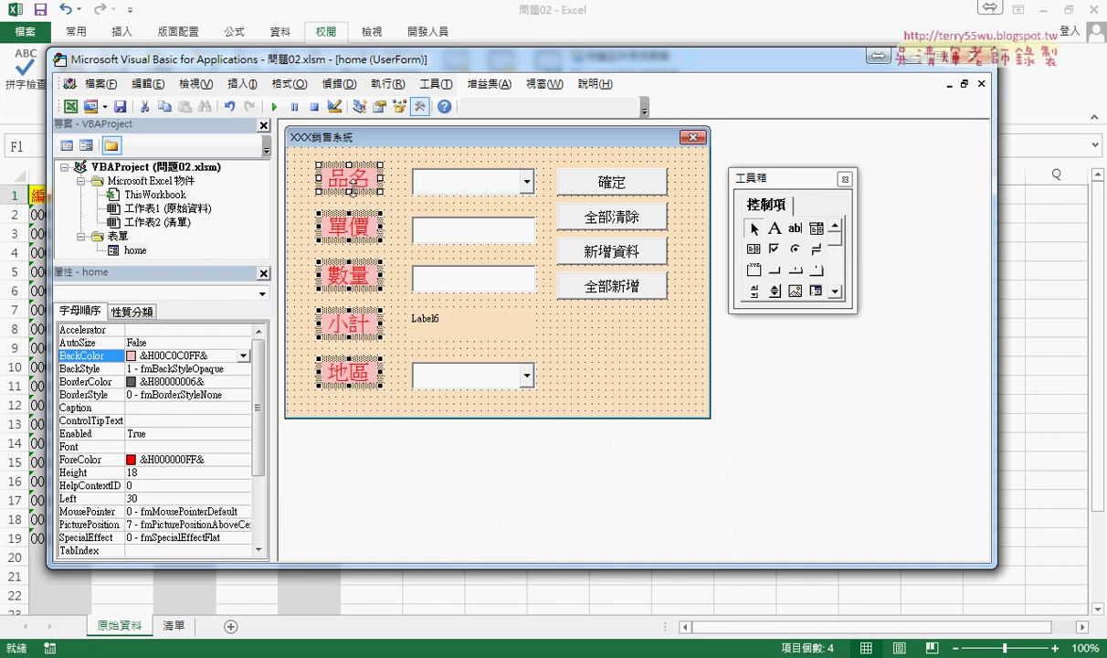
{"action": "left_click", "coordinate": [333, 192]}
{"action": "left_click", "coordinate": [331, 176]}
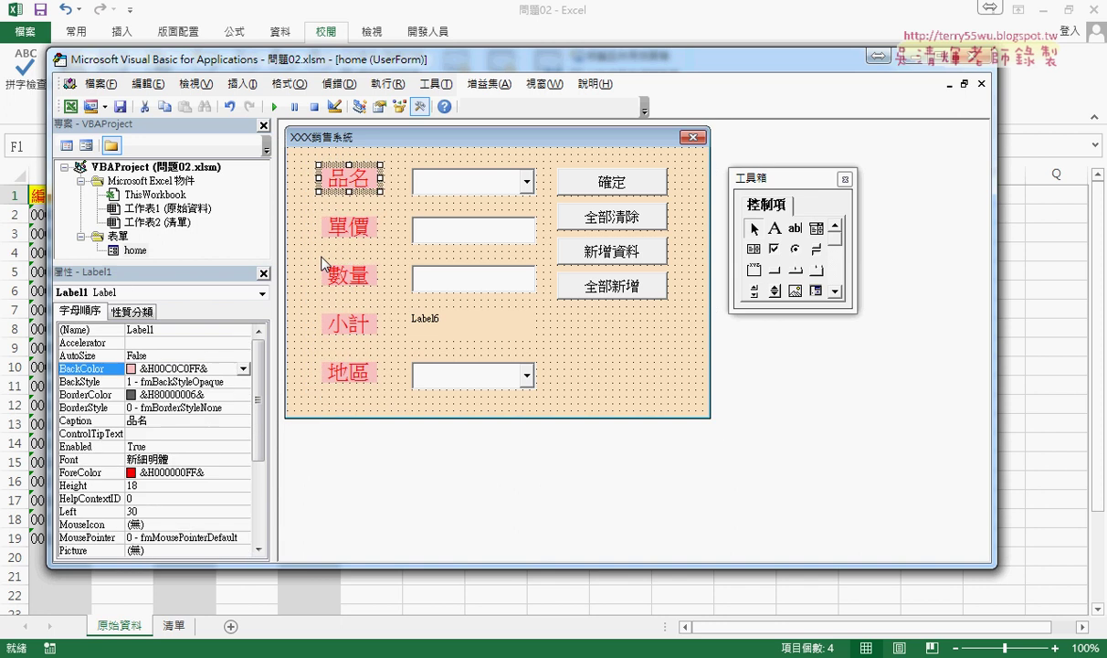
{"action": "left_click", "coordinate": [354, 228]}
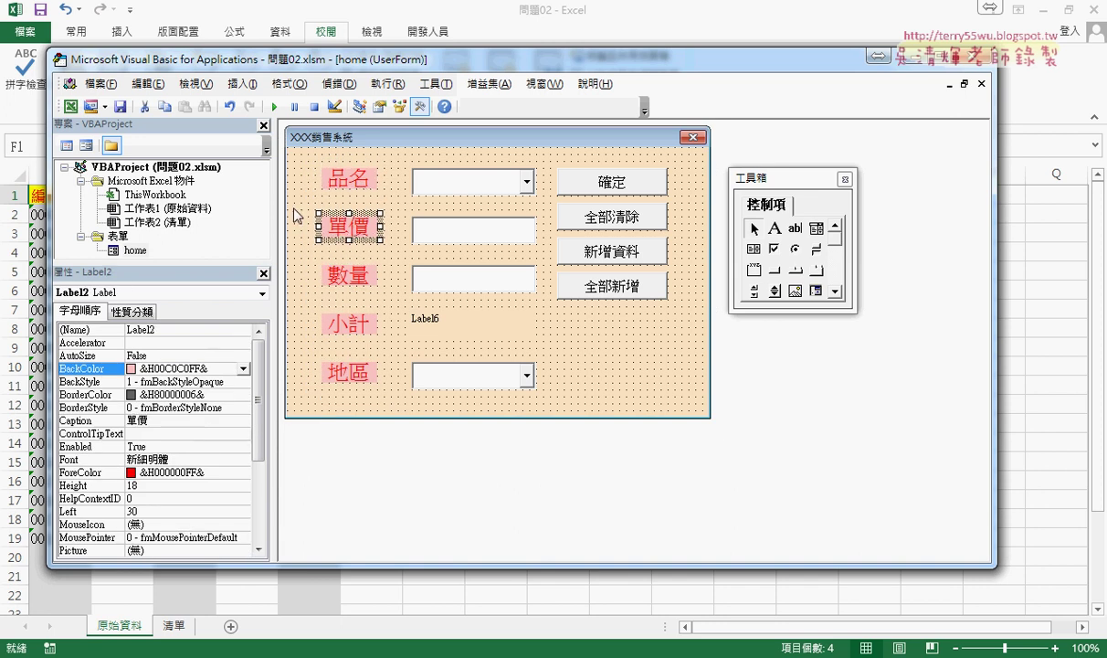
{"action": "left_click_drag", "start_coordinate": [335, 68], "coordinate": [327, 227]}
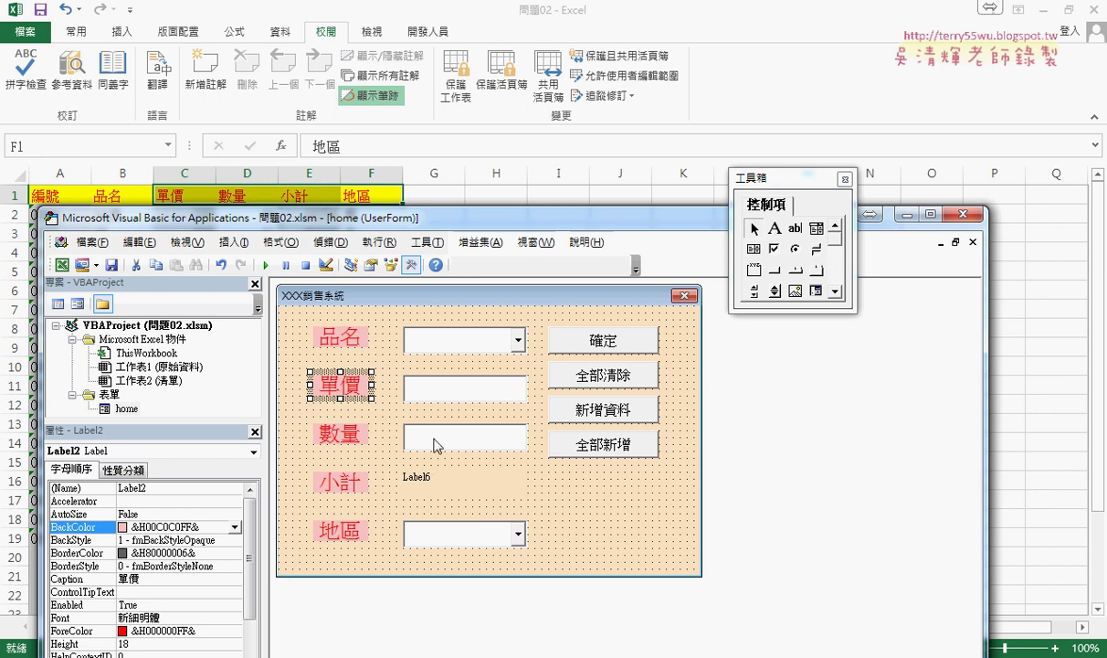
{"action": "left_click_drag", "start_coordinate": [484, 221], "coordinate": [511, 75]}
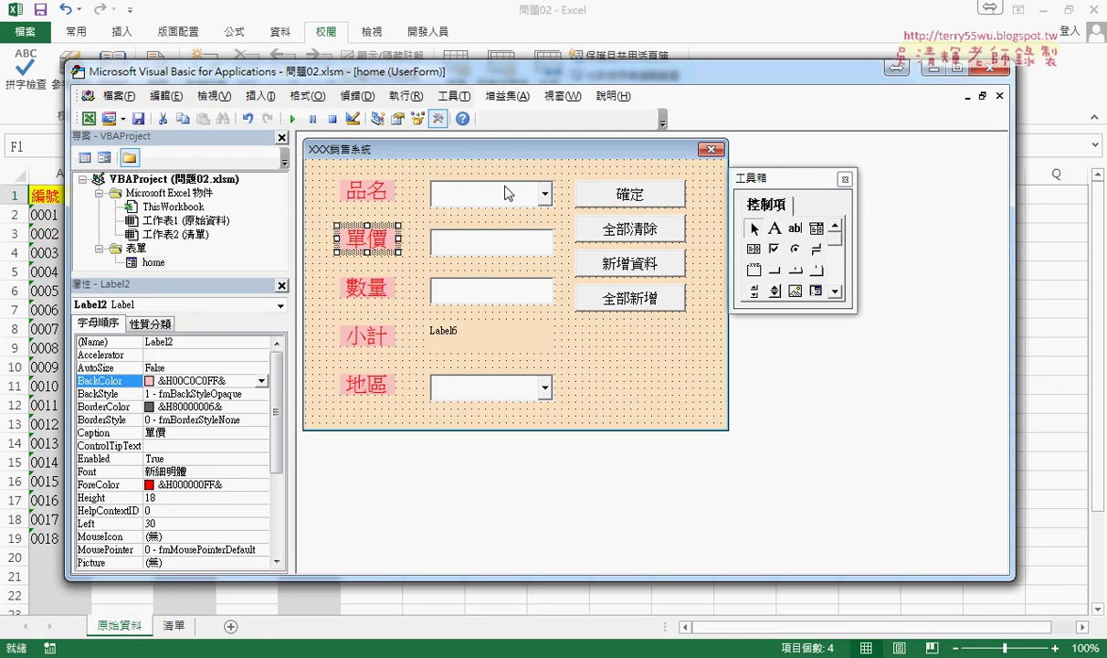
Step: Mark the 品名 combo box and its (Name) property with the screen pen, then clear the ink
{"action": "left_click", "coordinate": [482, 187]}
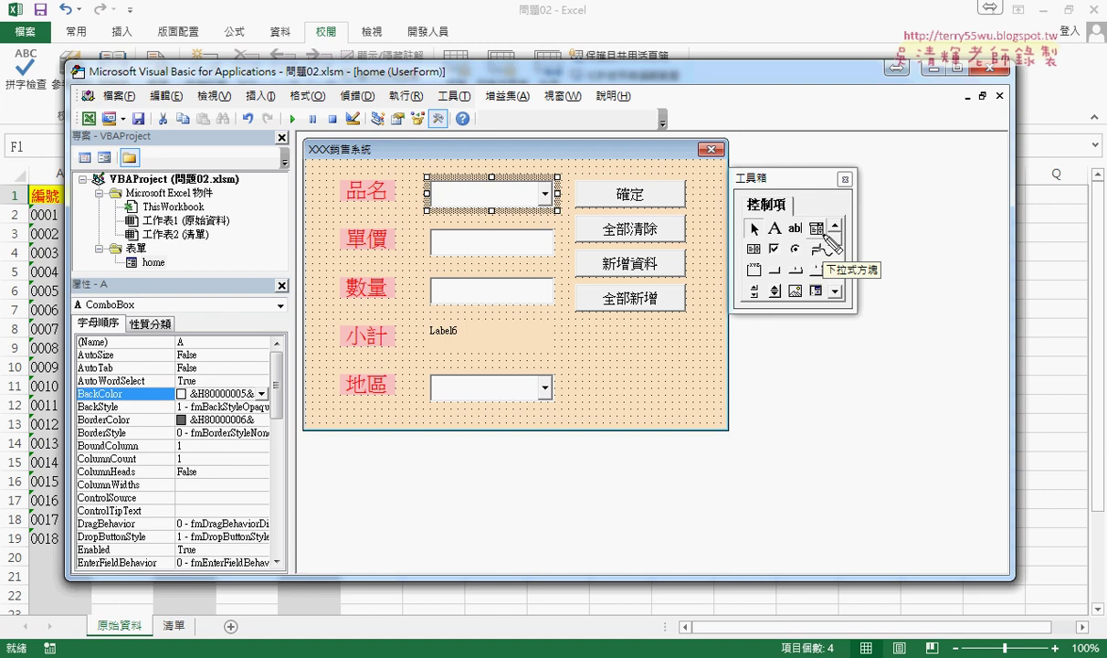
{"action": "left_click_drag", "start_coordinate": [427, 194], "coordinate": [429, 212]}
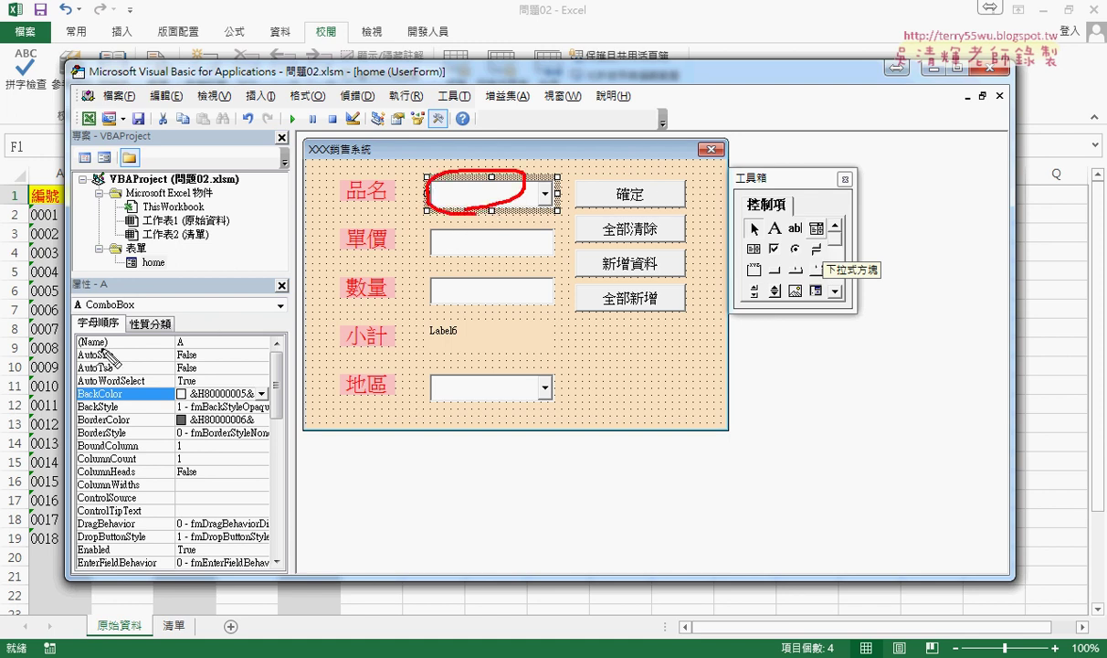
{"action": "left_click_drag", "start_coordinate": [104, 351], "coordinate": [112, 340]}
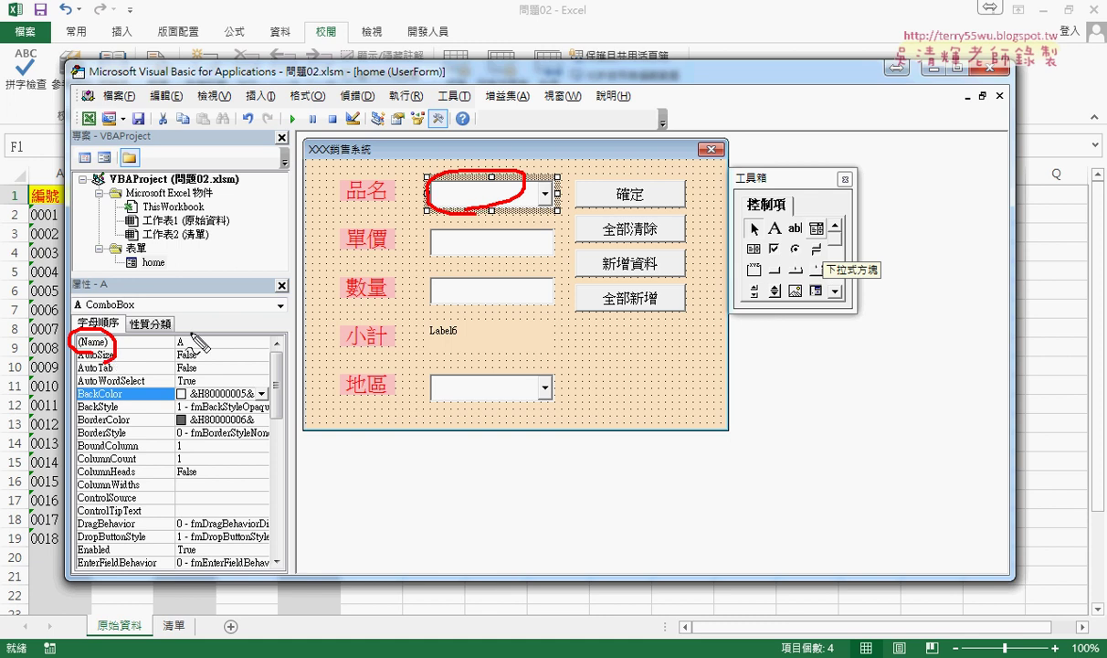
{"action": "mouse_move", "coordinate": [658, 156]}
{"action": "left_mouse_down"}
{"action": "mouse_move", "coordinate": [555, 169]}
{"action": "mouse_move", "coordinate": [563, 183]}
{"action": "left_mouse_up"}
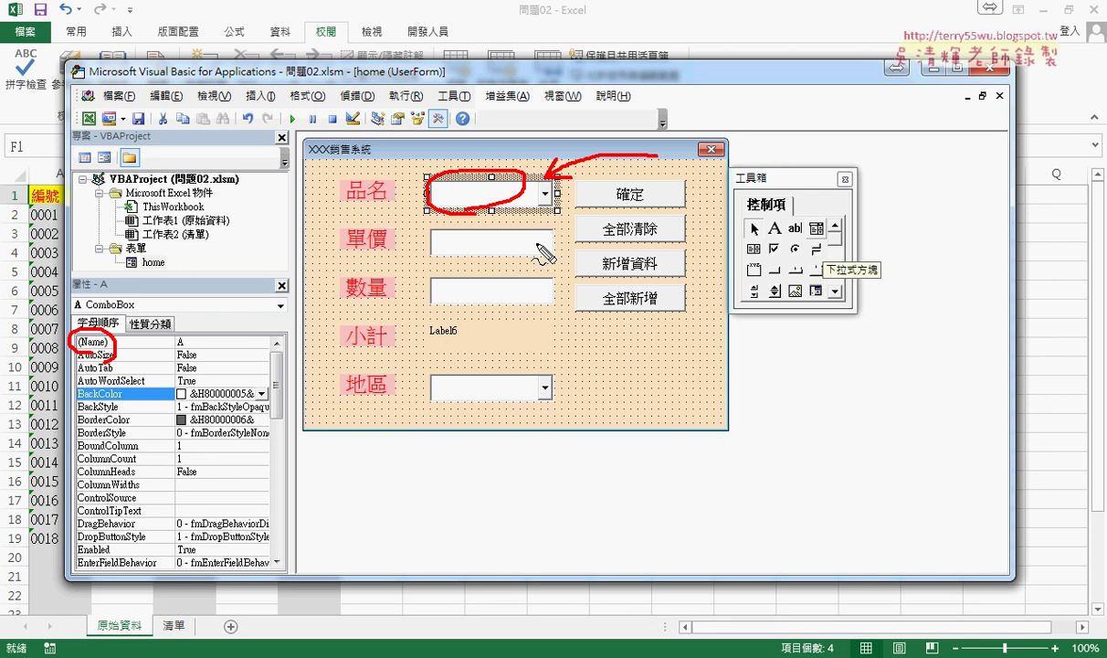
{"action": "key", "text": "Escape"}
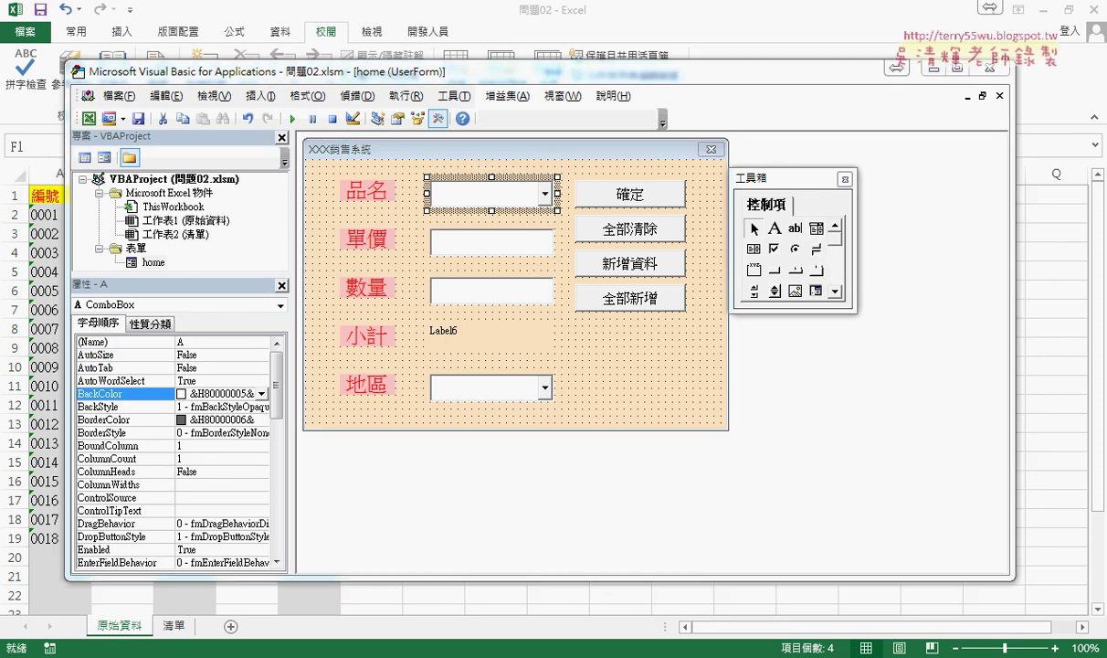
{"action": "key", "text": "alt+Tab"}
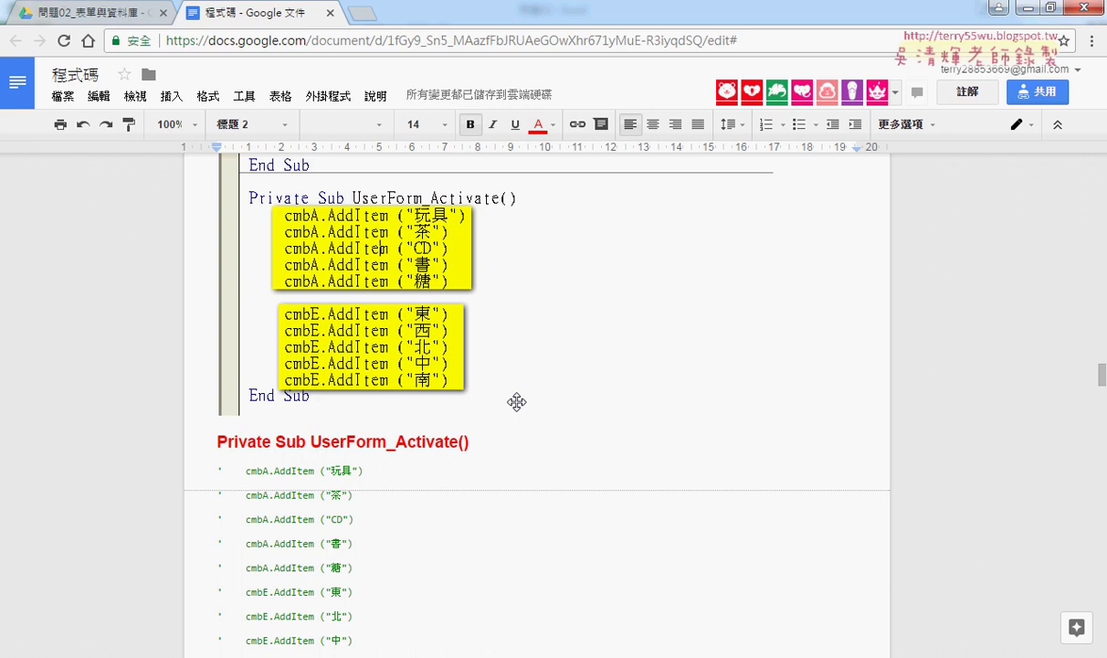
Step: Scroll to the 自動流水號_表單畫面 naming list (cmbA, txtB, txtC, lblD, cmbE), then minimize Chrome
{"action": "scroll", "coordinate": [515, 400], "scroll_direction": "up", "scroll_amount": 10}
{"action": "scroll", "coordinate": [585, 389], "scroll_direction": "up", "scroll_amount": 3}
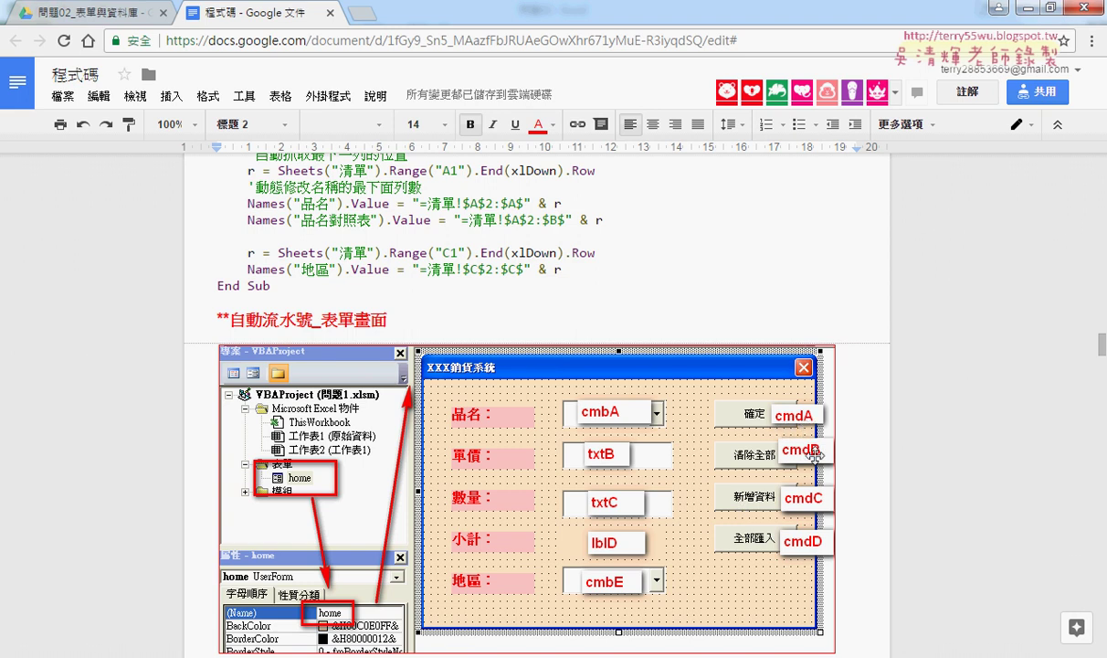
{"action": "left_click", "coordinate": [1032, 7]}
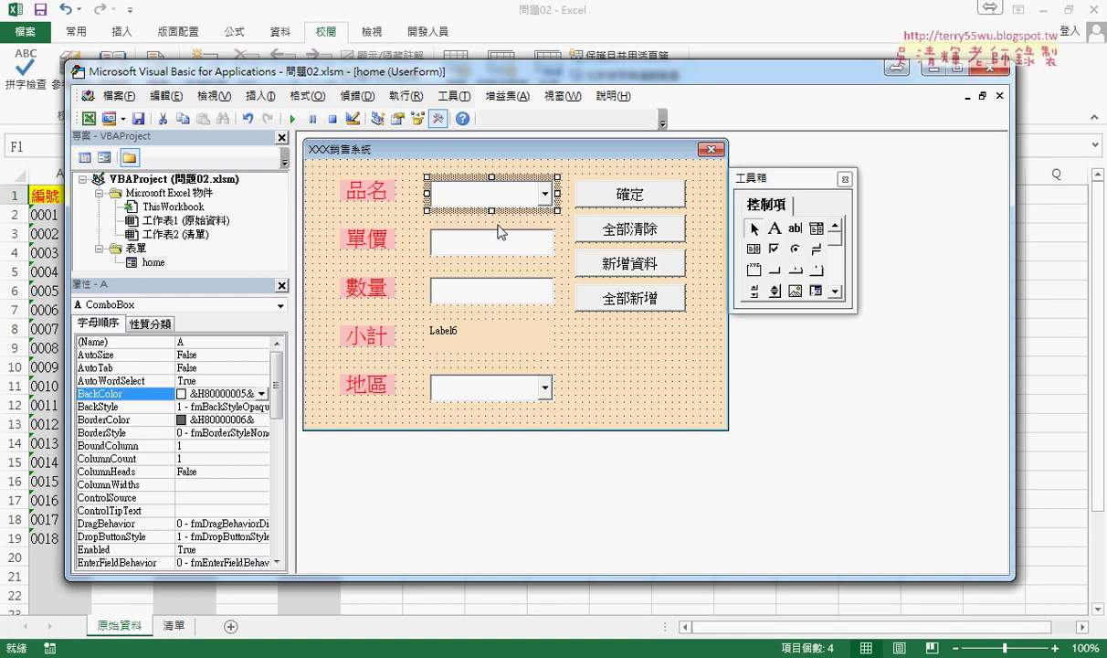
Step: Rename the 品名 combo box to cmbA and the 單價 text box to txtB
{"action": "left_click", "coordinate": [180, 342]}
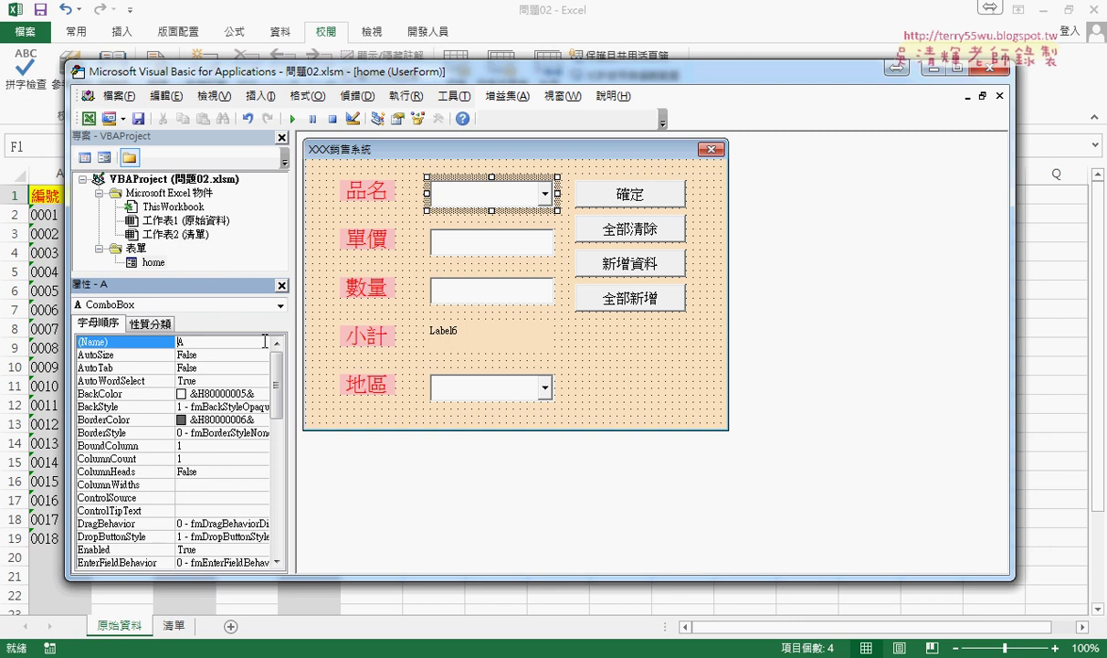
{"action": "type", "text": "cmb"}
{"action": "key", "text": "Return"}
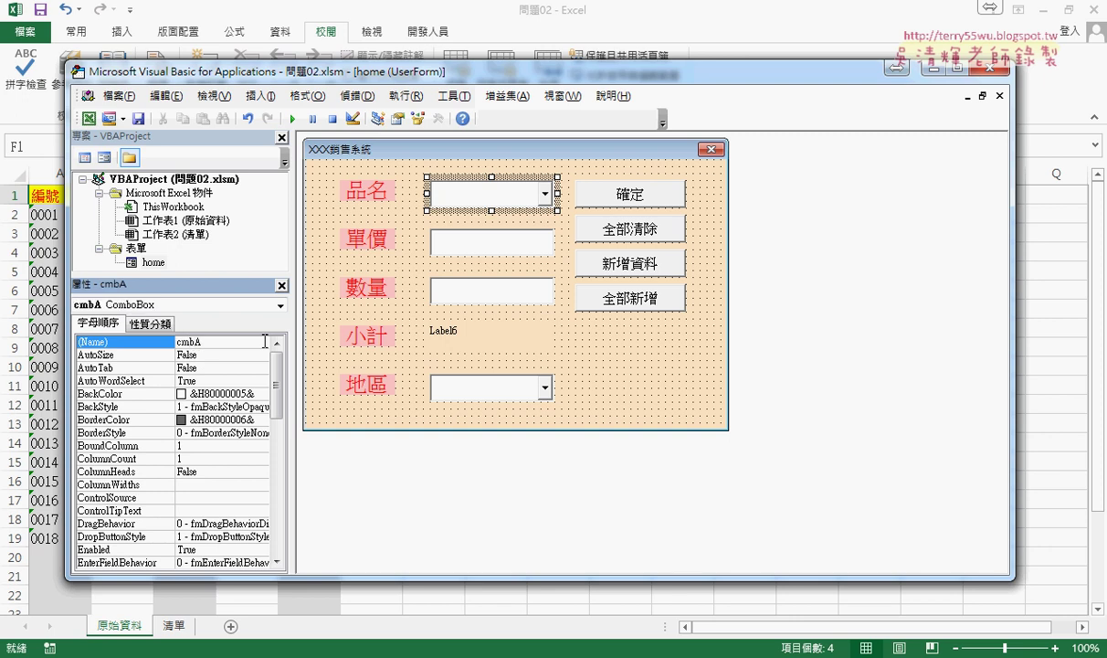
{"action": "left_click", "coordinate": [443, 242]}
{"action": "left_click", "coordinate": [129, 341]}
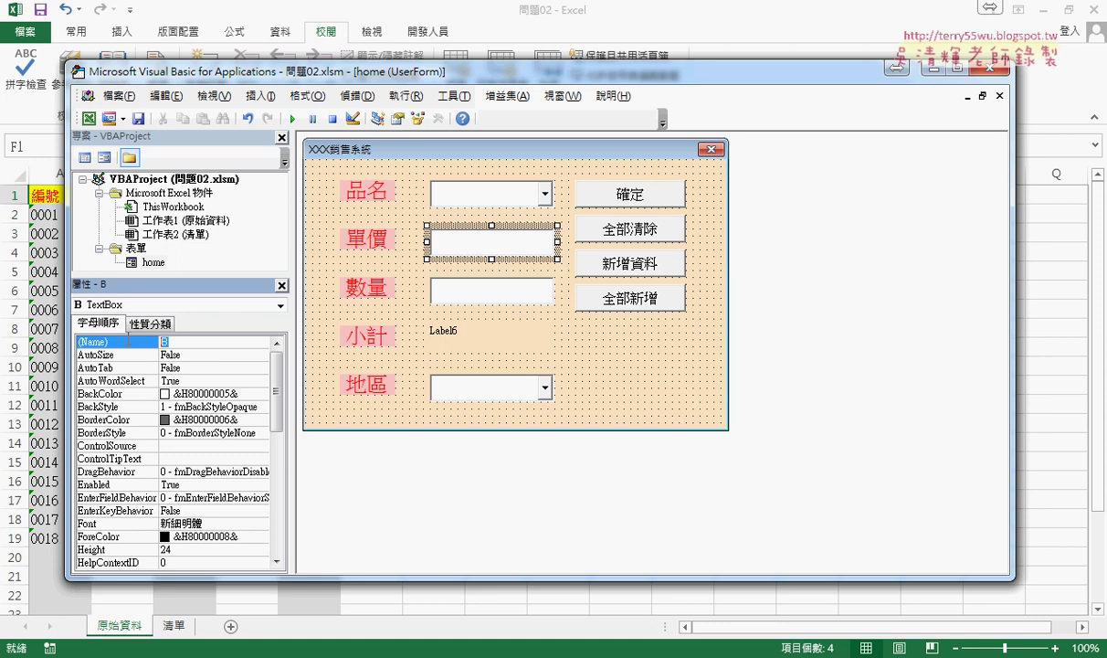
{"action": "type", "text": "tx"}
{"action": "type", "text": "tB"}
{"action": "key", "text": "Return"}
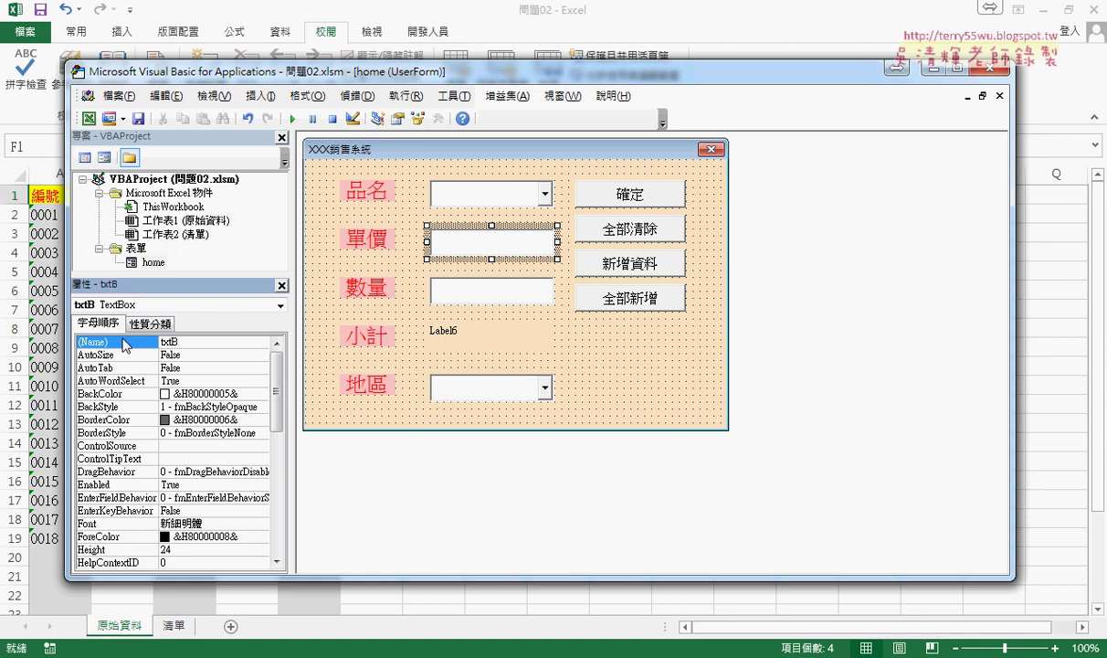
Step: Rename the 數量 text box to txtC and the 小計 label Label6 to lblD
{"action": "left_click", "coordinate": [454, 283]}
{"action": "left_click", "coordinate": [192, 343]}
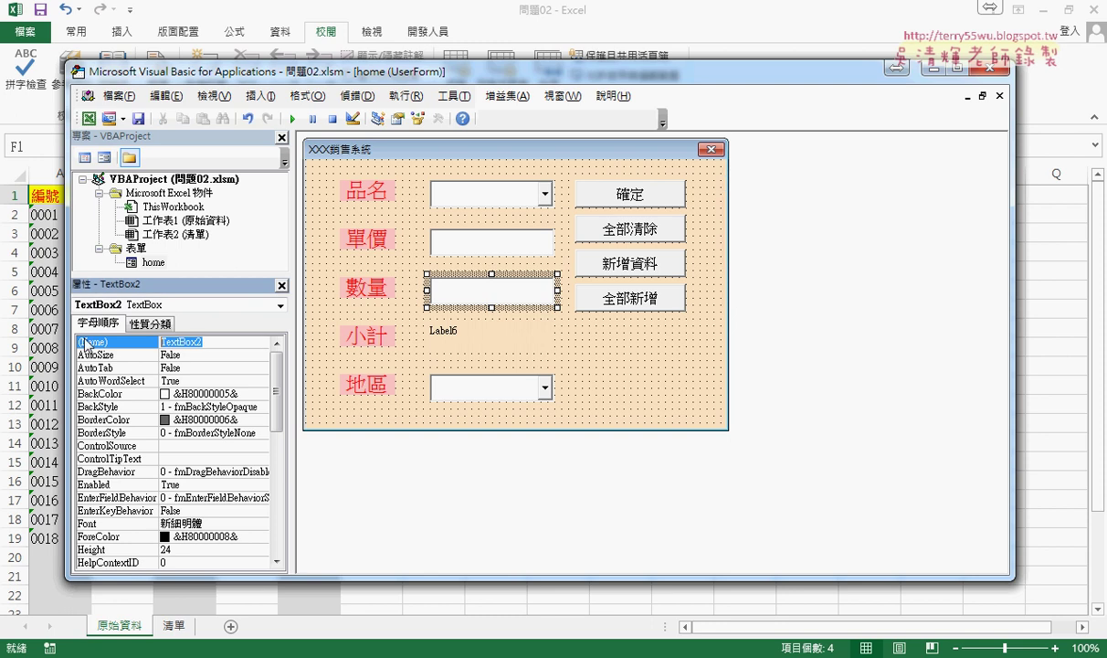
{"action": "type", "text": "txt"}
{"action": "type", "text": "C"}
{"action": "key", "text": "Return"}
{"action": "left_click", "coordinate": [474, 348]}
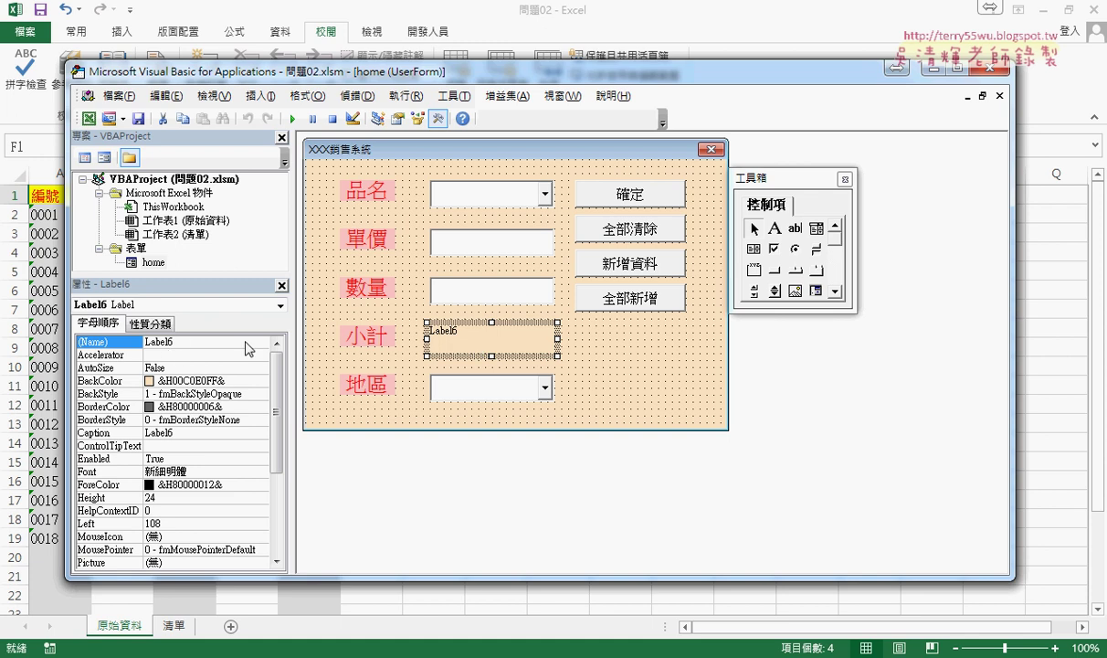
{"action": "left_click", "coordinate": [91, 346]}
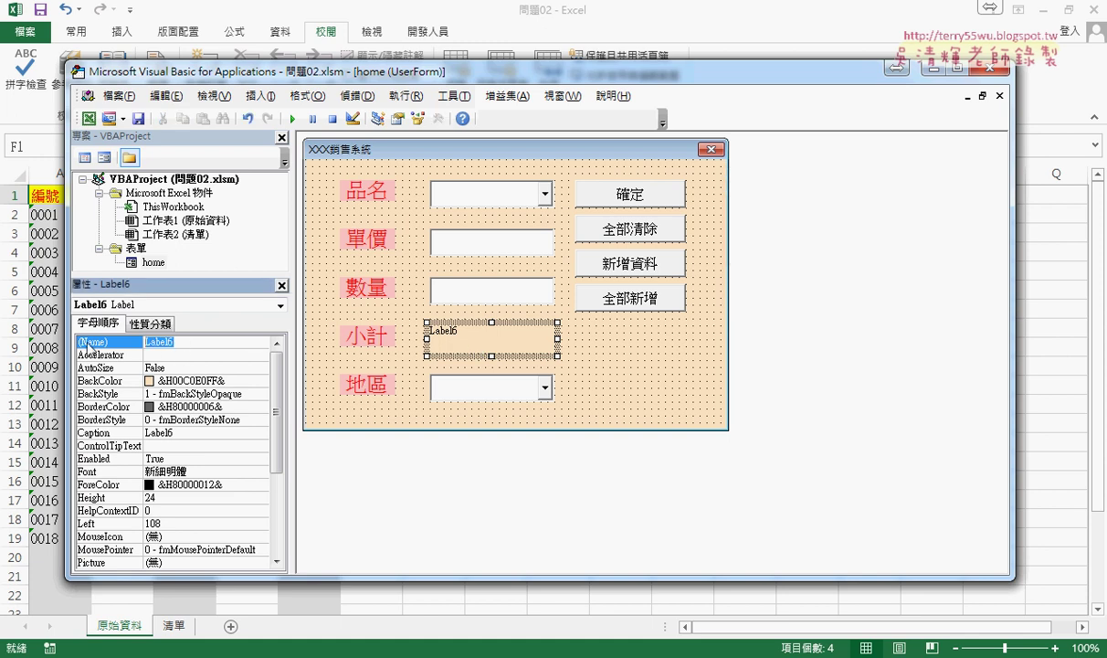
{"action": "type", "text": "lbl"}
{"action": "type", "text": "D"}
{"action": "key", "text": "Return"}
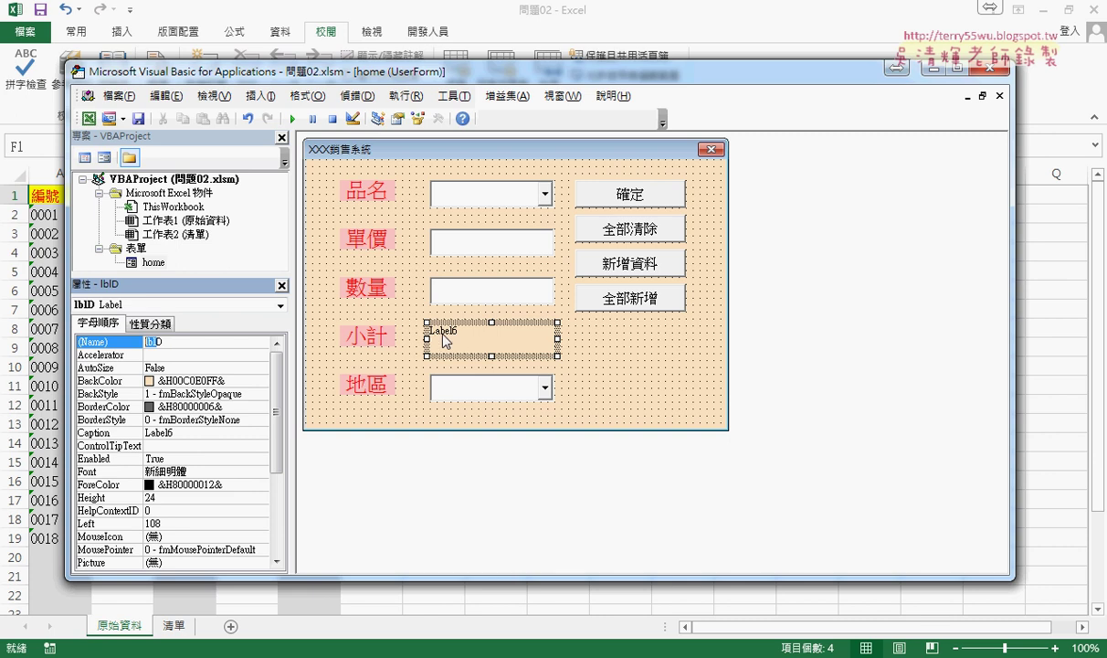
Step: Clear lblD's Label6 caption so the label is blank
{"action": "left_click", "coordinate": [135, 434]}
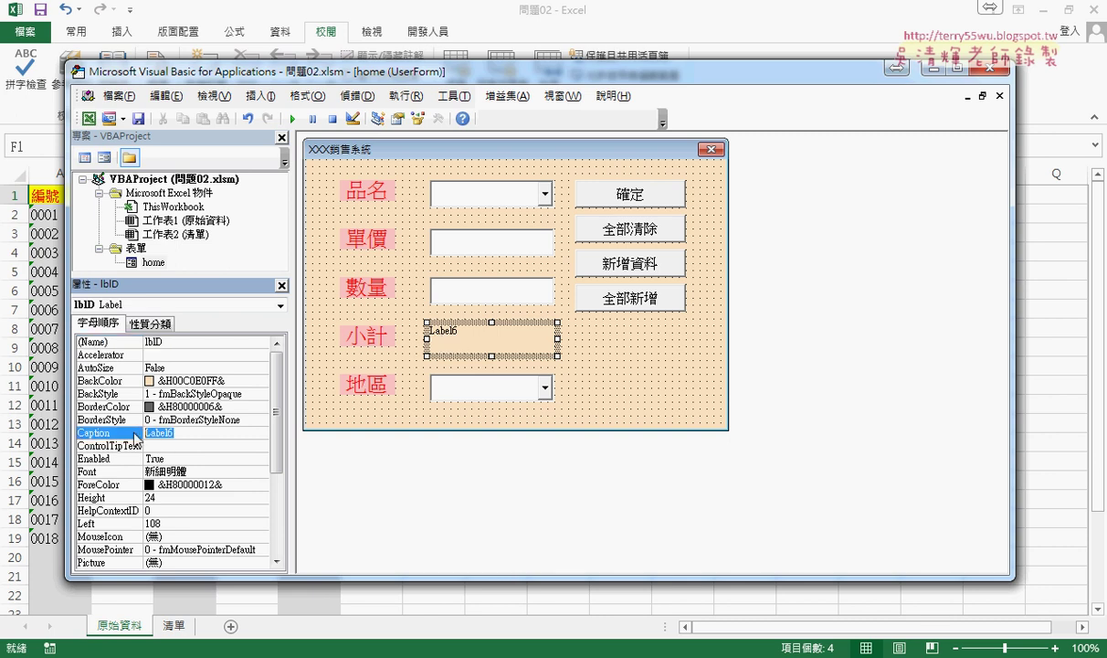
{"action": "key", "text": "BackSpace"}
{"action": "key", "text": "Return"}
Step: Set lblD's BackColor to light grey &H00E0E0E0&
{"action": "left_click", "coordinate": [114, 380]}
{"action": "left_click", "coordinate": [262, 382]}
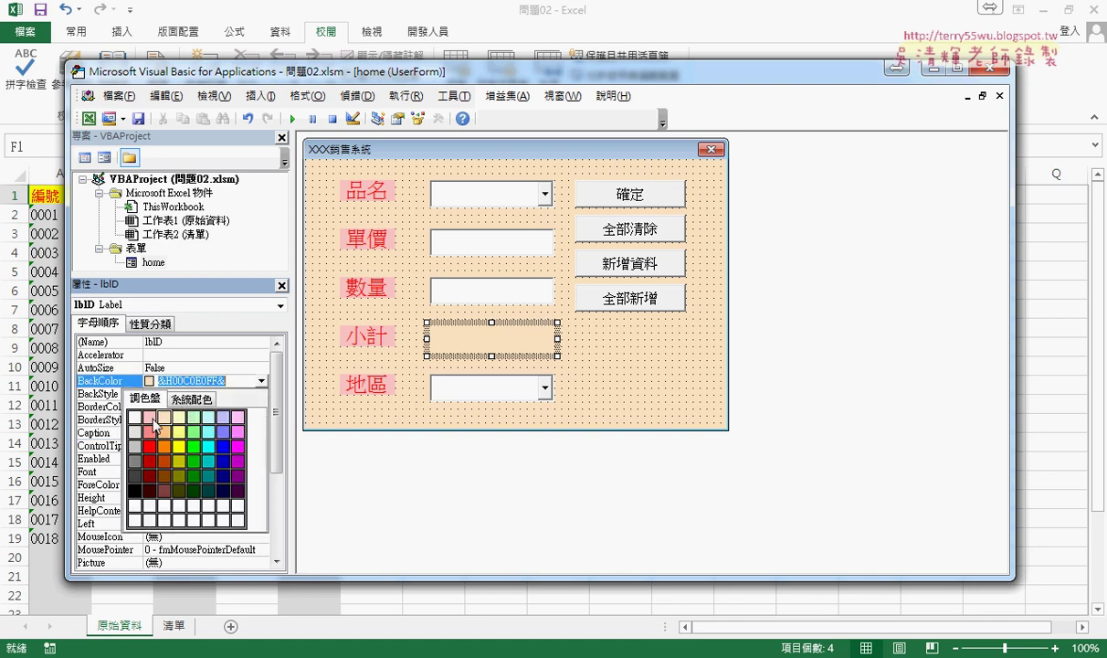
{"action": "left_click", "coordinate": [144, 434]}
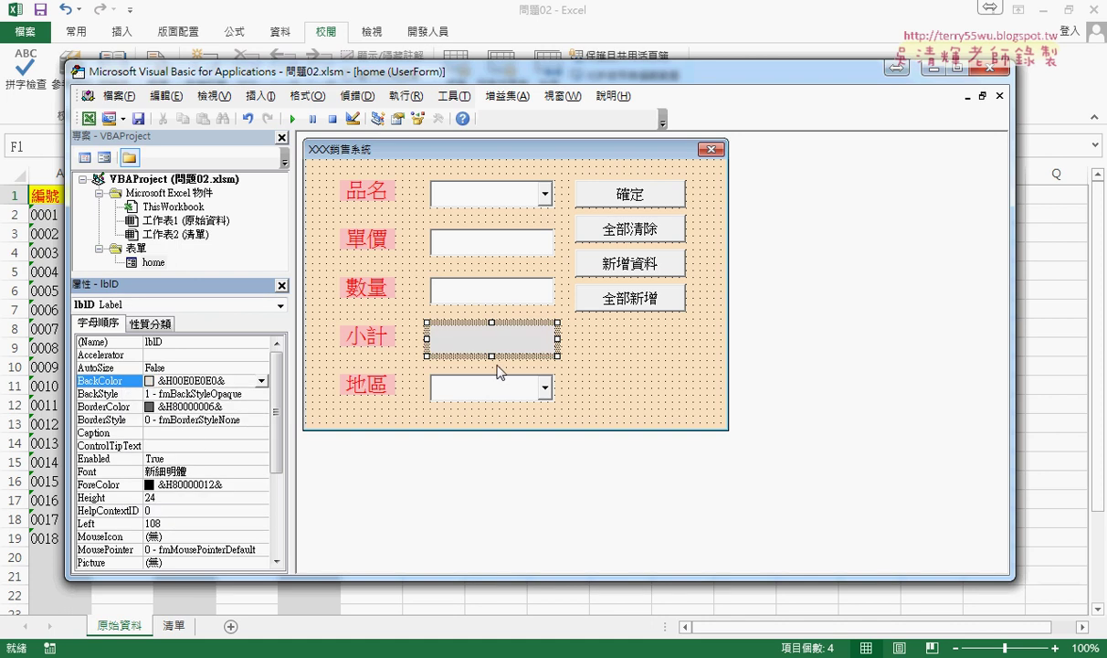
{"action": "left_click", "coordinate": [713, 382]}
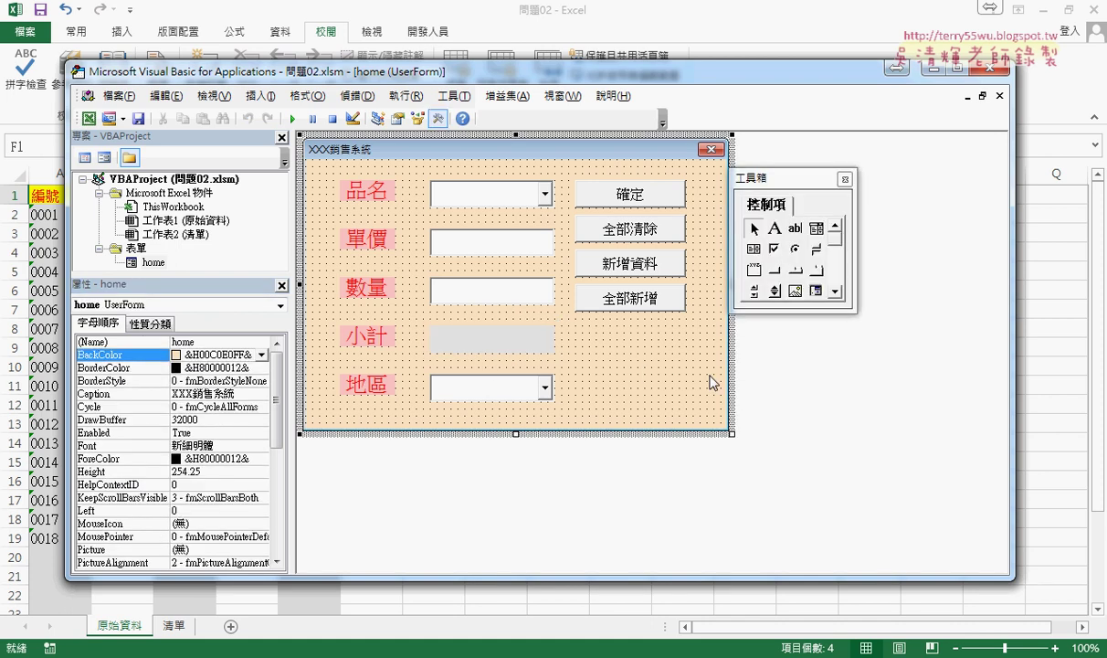
Step: Rename the 地區 combo box from ComboBox2 to cmbE
{"action": "left_click", "coordinate": [505, 399]}
{"action": "left_click", "coordinate": [221, 341]}
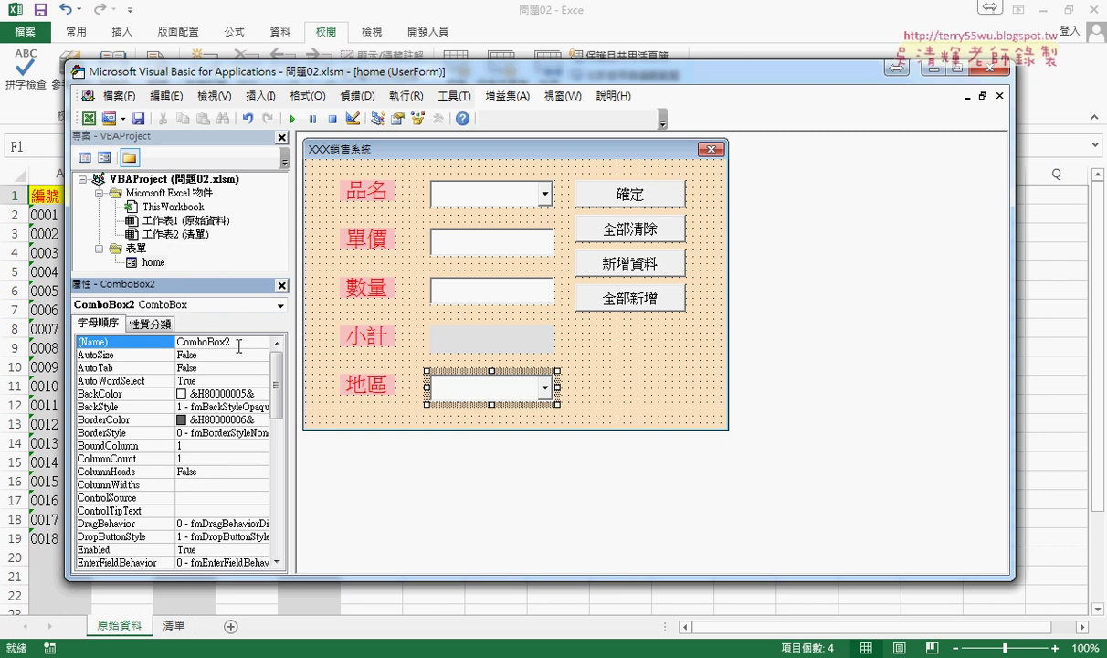
{"action": "left_click_drag", "start_coordinate": [228, 340], "coordinate": [183, 341]}
{"action": "type", "text": "c"}
{"action": "type", "text": "mb"}
{"action": "type", "text": "E"}
{"action": "key", "text": "Return"}
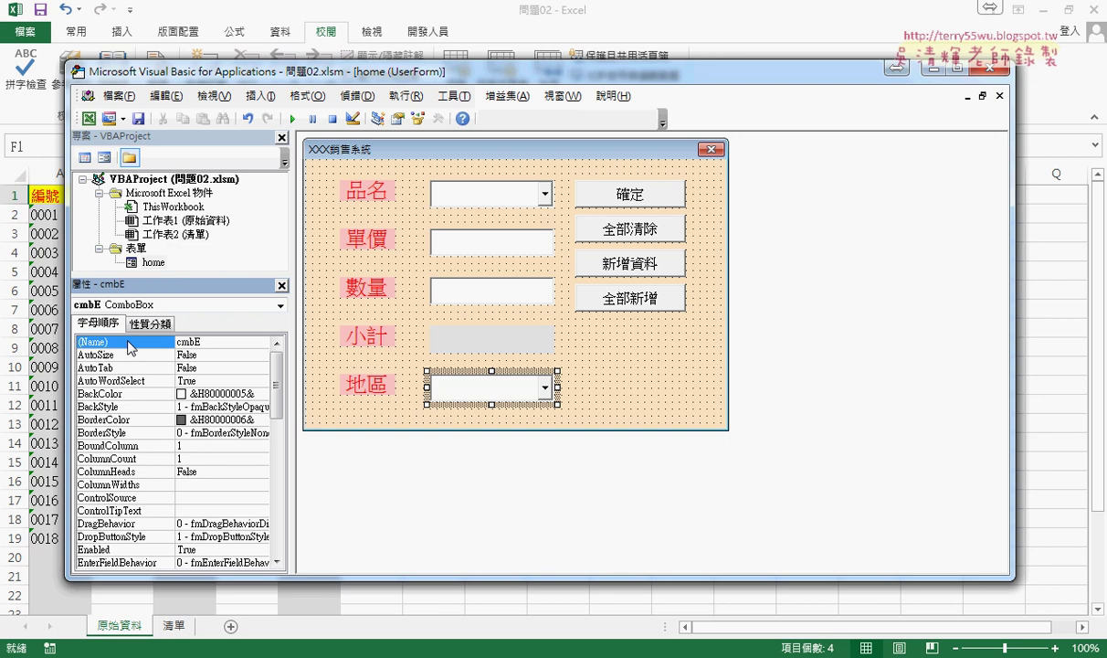
Step: Name the 確定 button cmdA and the 全部清除 button cmdB
{"action": "left_click", "coordinate": [575, 190]}
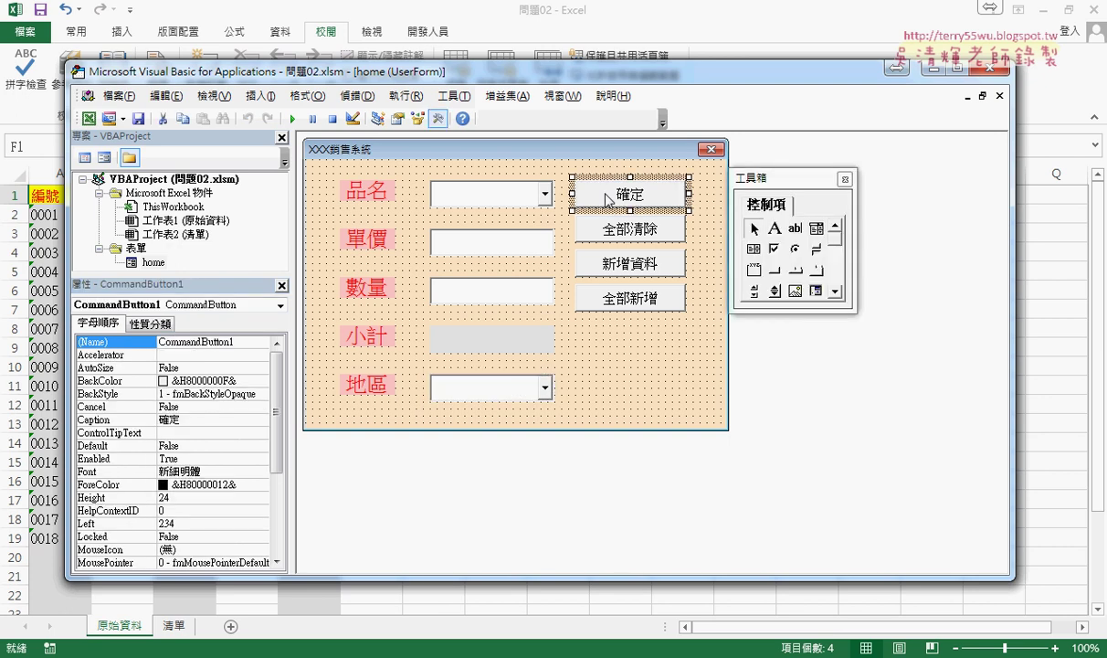
{"action": "left_click", "coordinate": [113, 343]}
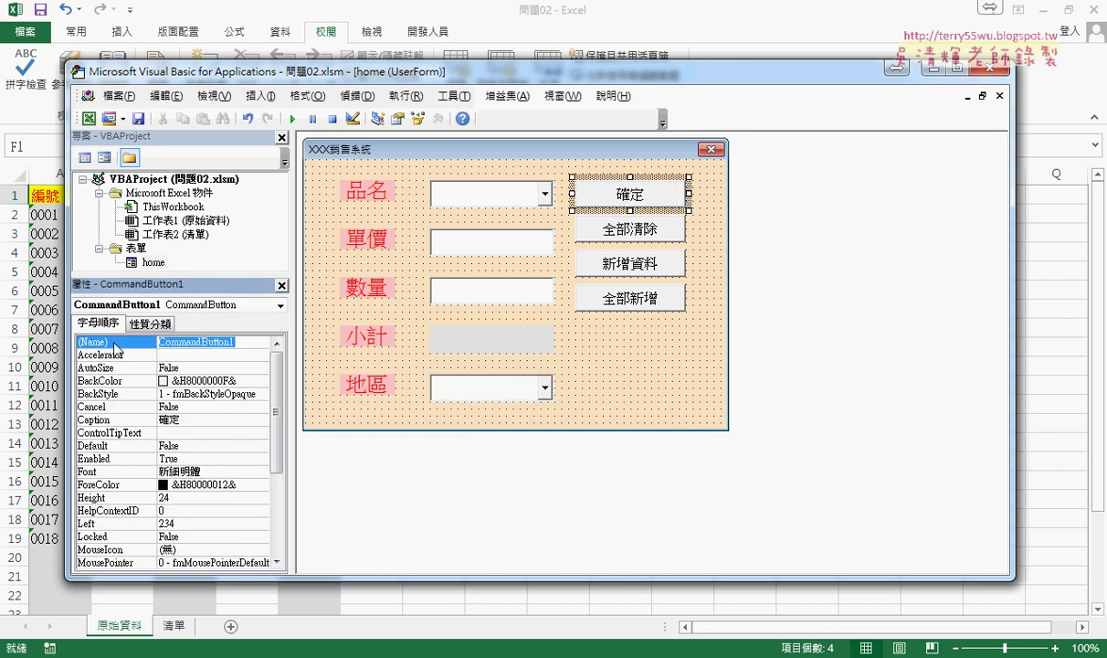
{"action": "type", "text": "cmd"}
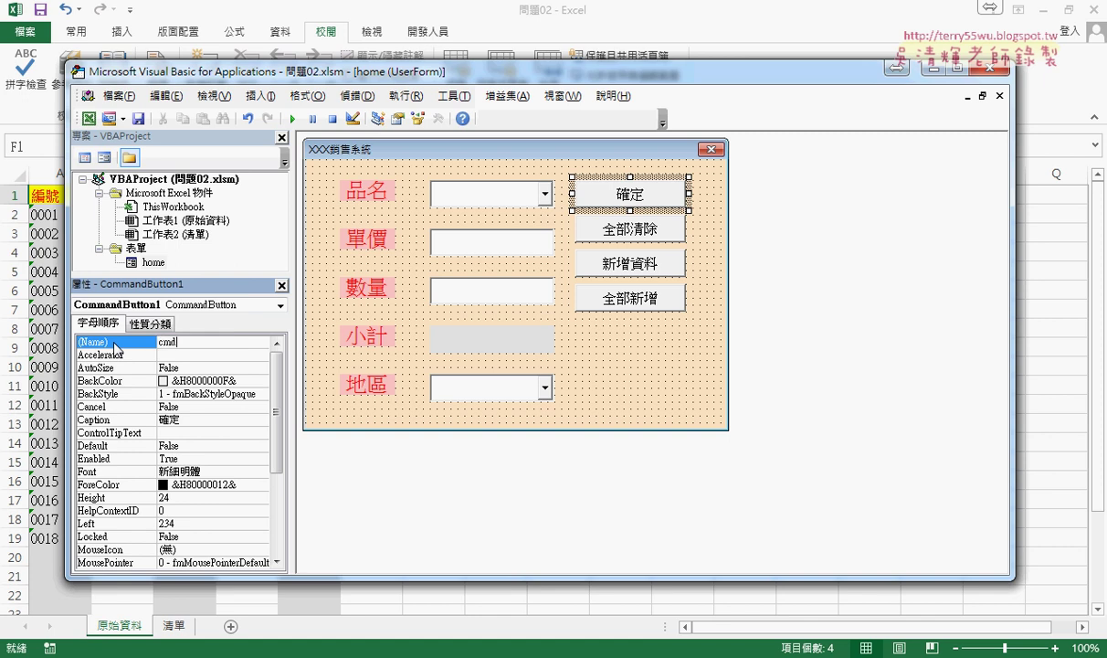
{"action": "type", "text": "A"}
{"action": "left_click_drag", "start_coordinate": [174, 342], "coordinate": [159, 342]}
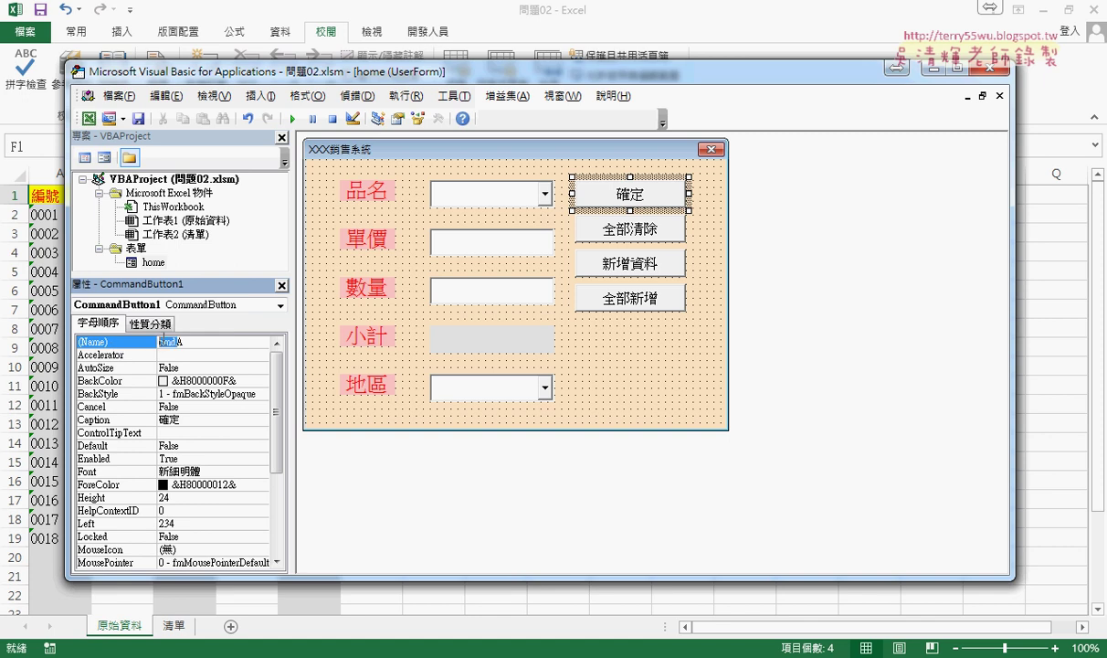
{"action": "left_click", "coordinate": [631, 243]}
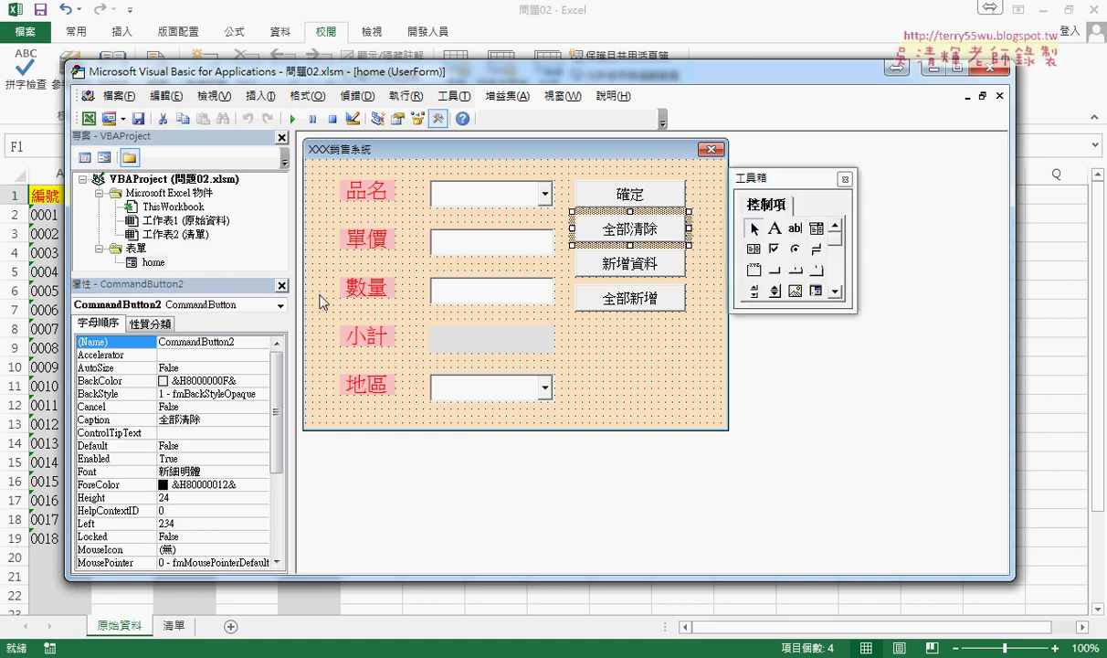
{"action": "double_click", "coordinate": [246, 343]}
{"action": "type", "text": "cmd"}
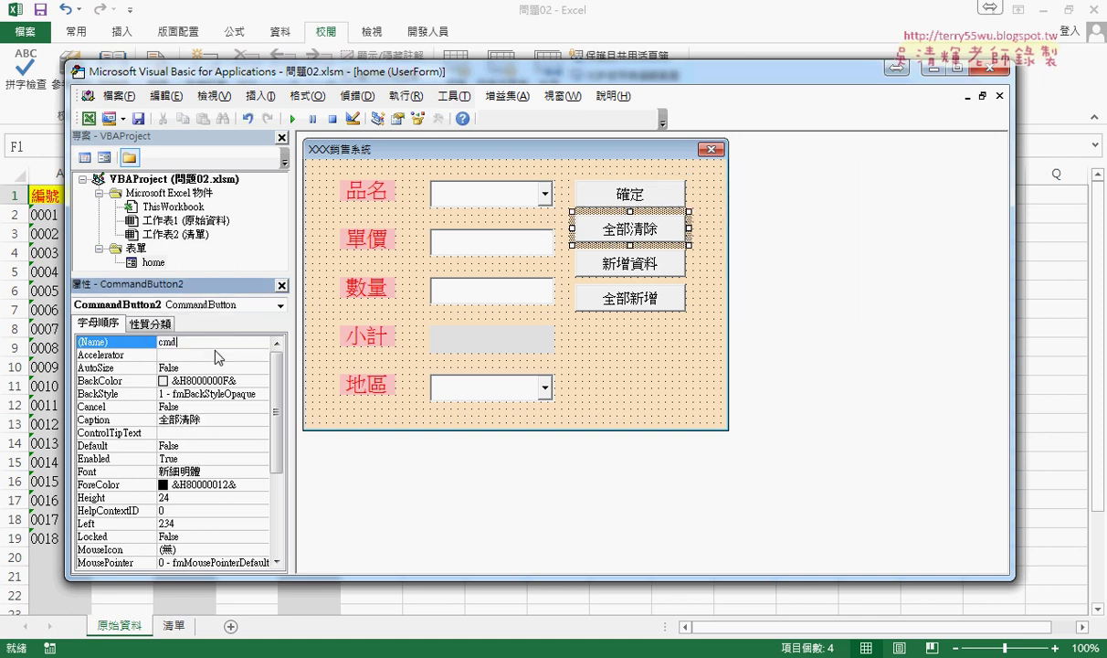
{"action": "type", "text": "B"}
{"action": "key", "text": "Return"}
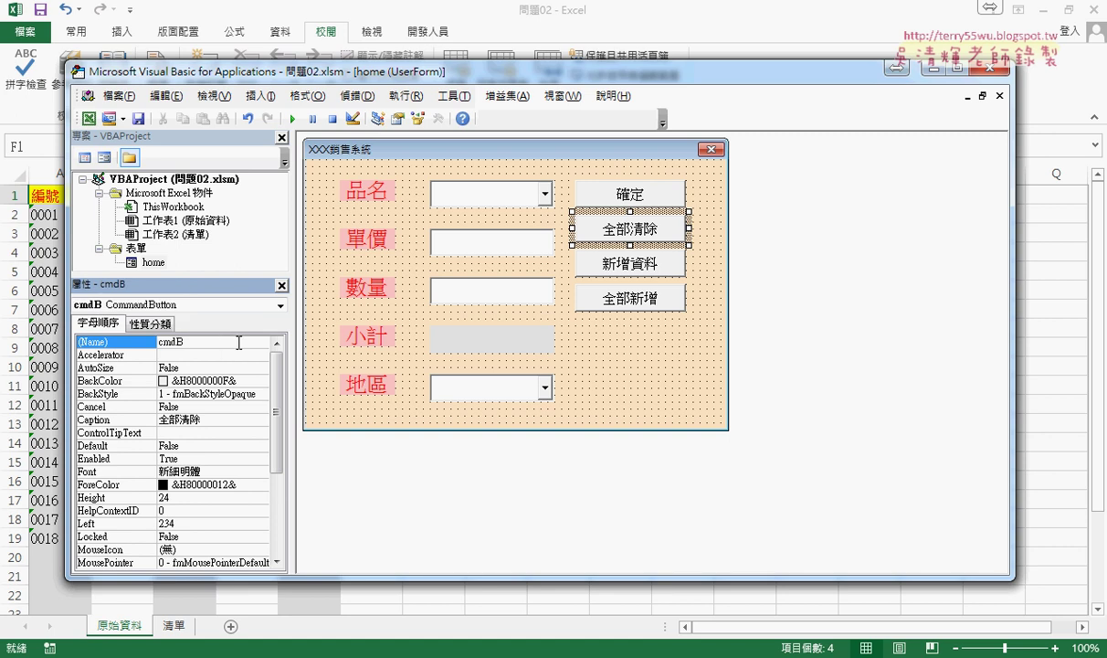
Step: Name the 新增資料 button cmdC and the 全部新增 button cmdD
{"action": "left_click", "coordinate": [604, 265]}
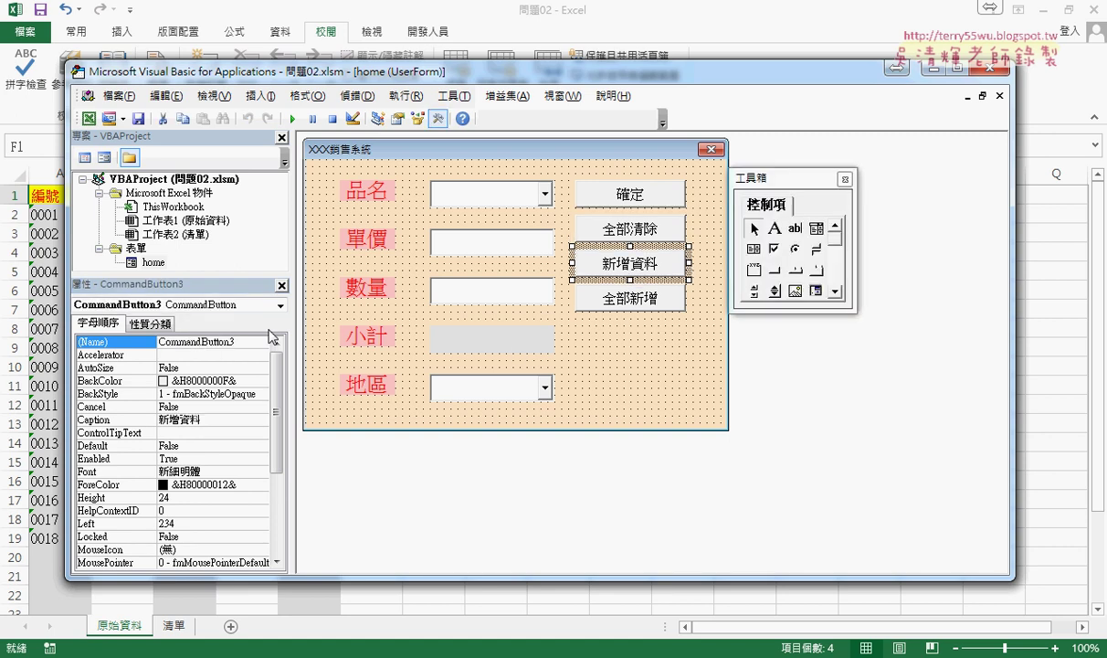
{"action": "double_click", "coordinate": [239, 342]}
{"action": "type", "text": "cmdC"}
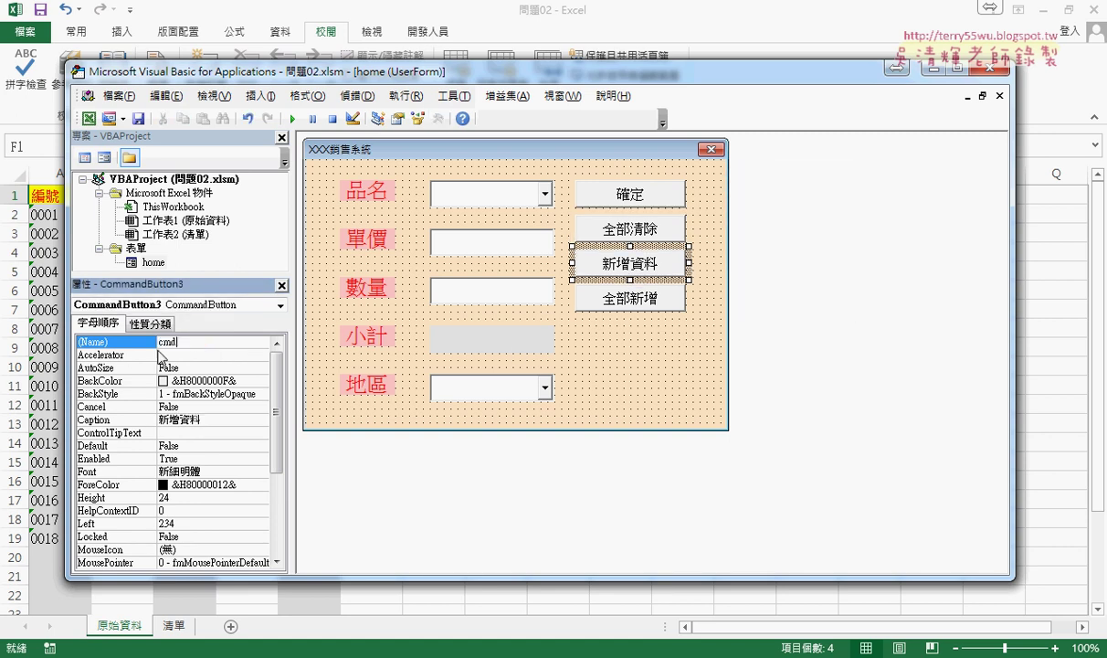
{"action": "key", "text": "Return"}
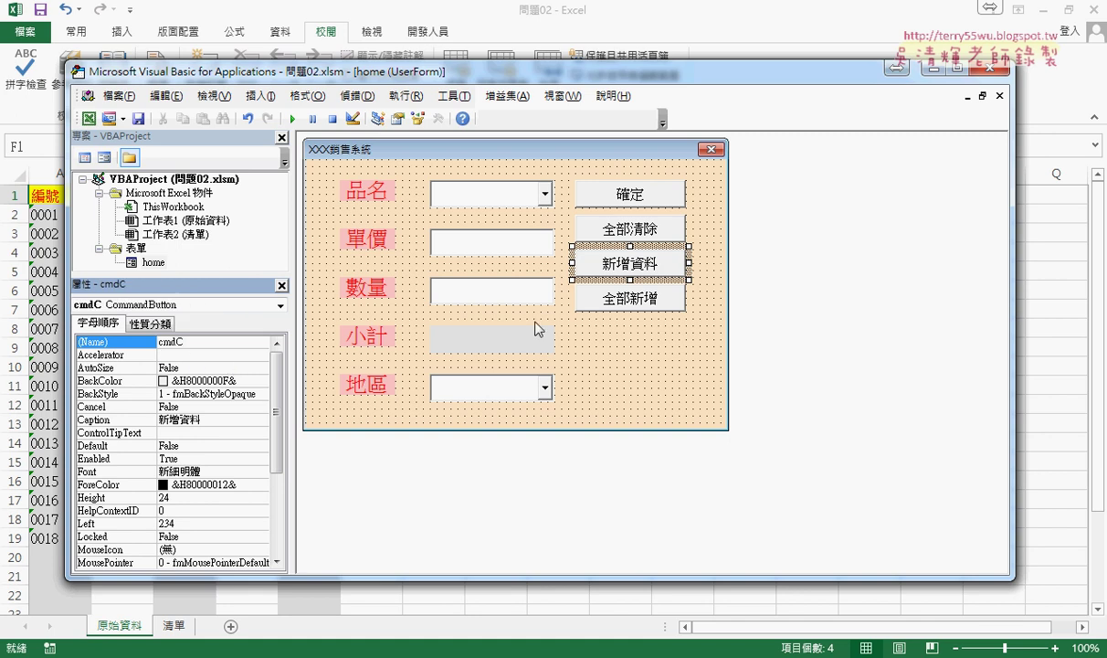
{"action": "left_click", "coordinate": [641, 301]}
{"action": "double_click", "coordinate": [229, 342]}
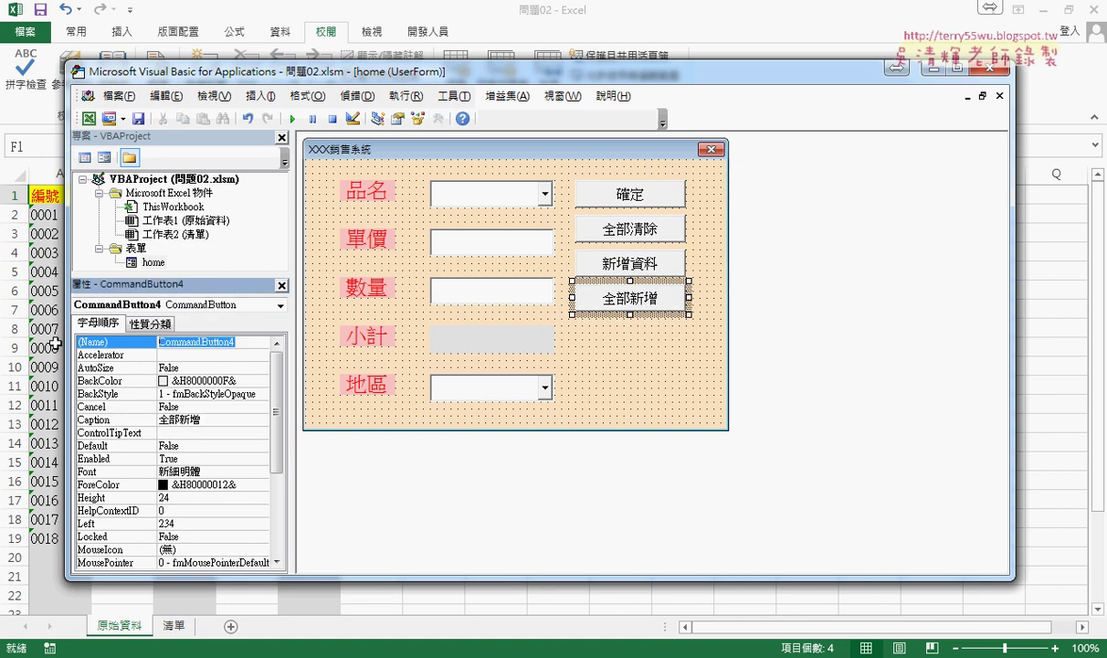
{"action": "type", "text": "cmdD"}
{"action": "key", "text": "Return"}
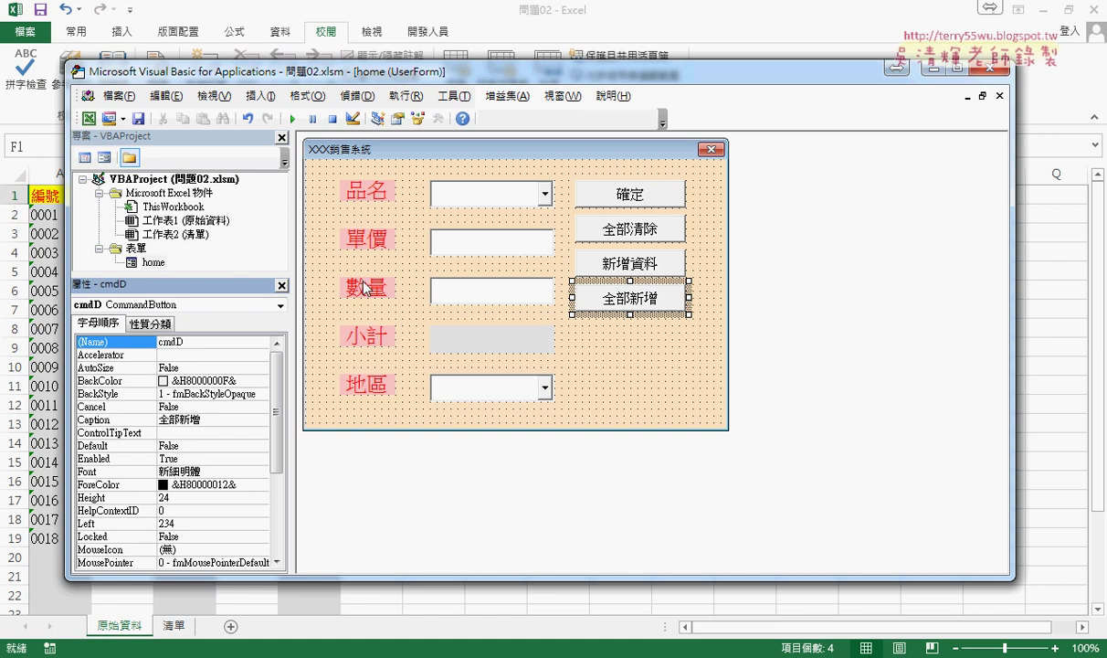
Step: Check the names of the 品名, 單價, 數量, 小計 and 地區 controls, then reselect the form
{"action": "left_click", "coordinate": [498, 195]}
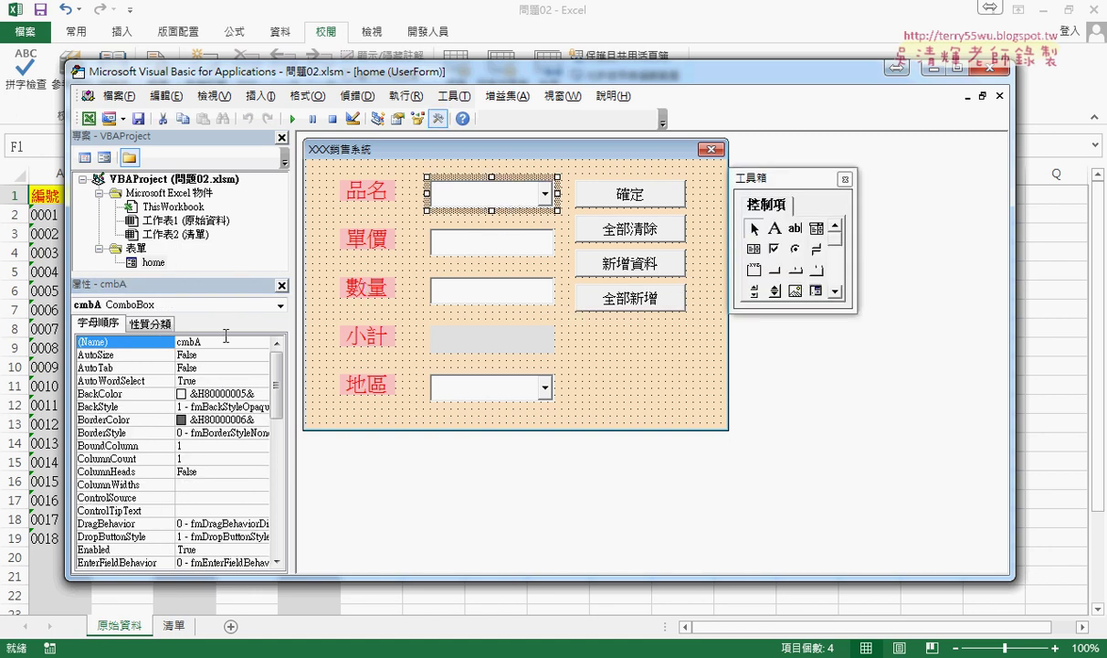
{"action": "left_click", "coordinate": [493, 253]}
{"action": "left_click", "coordinate": [493, 291]}
{"action": "left_click", "coordinate": [495, 336]}
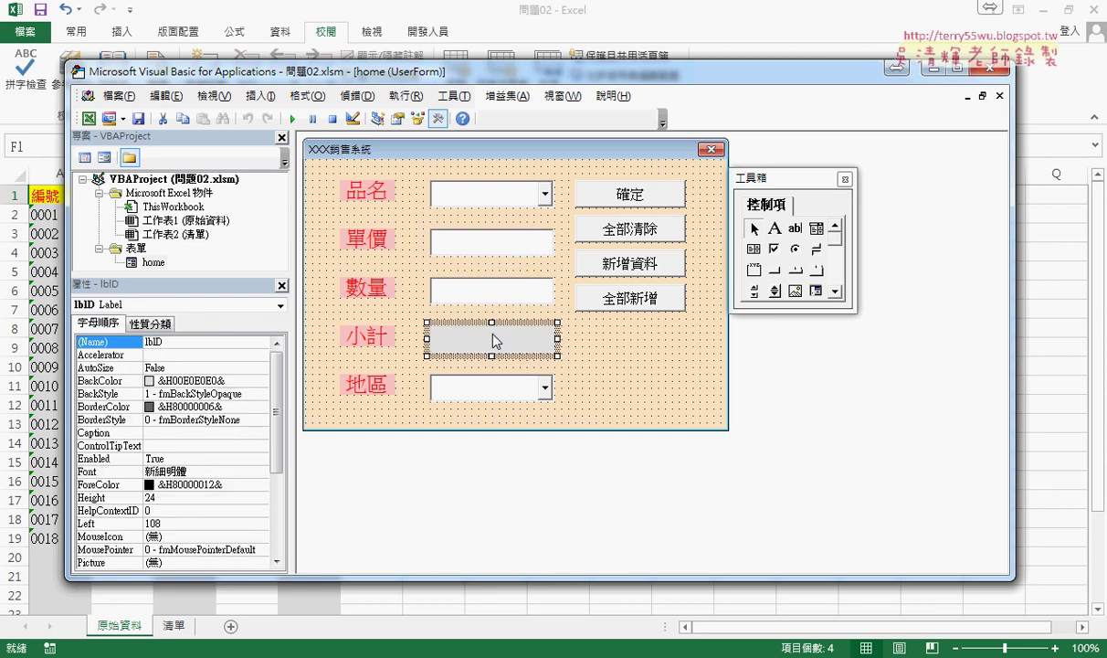
{"action": "left_click", "coordinate": [498, 392]}
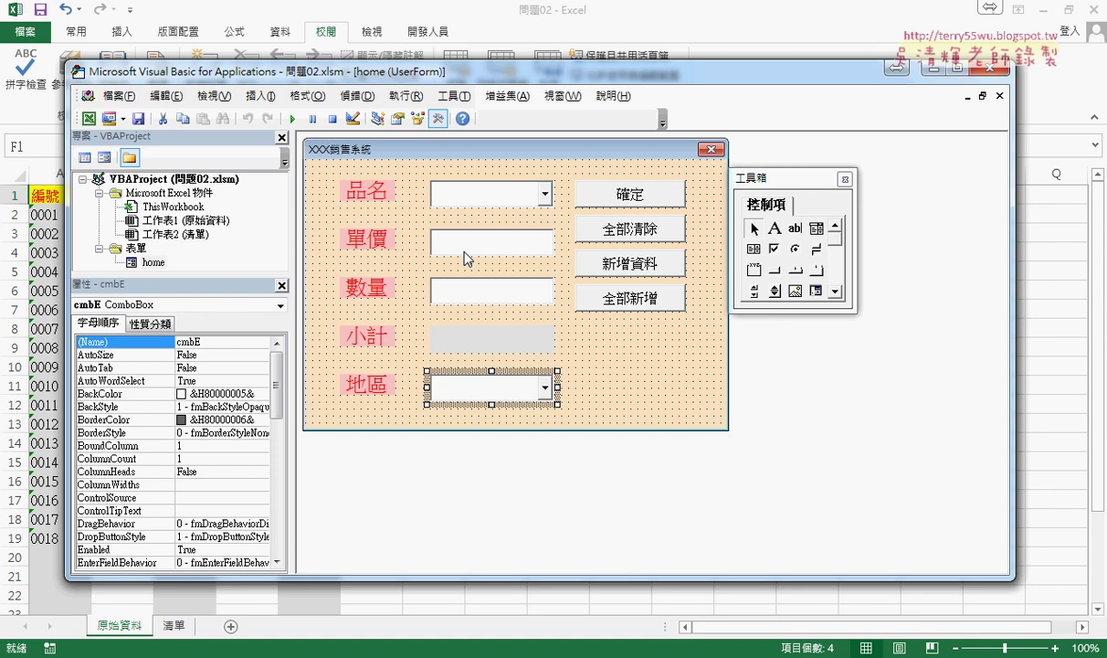
{"action": "left_click", "coordinate": [363, 201]}
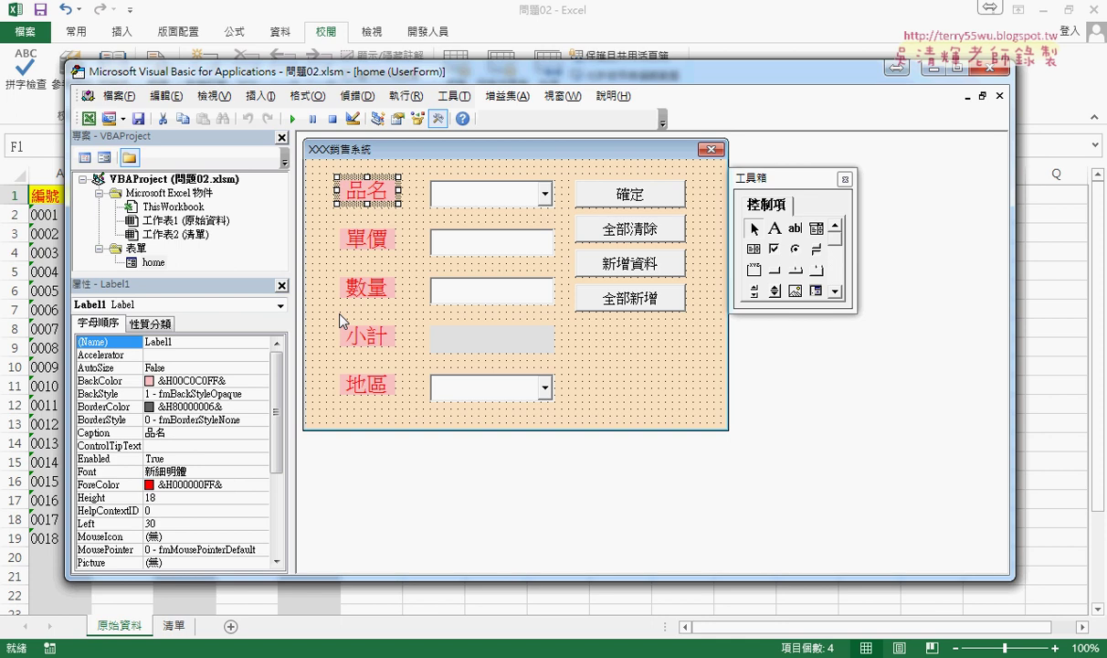
{"action": "left_click_drag", "start_coordinate": [707, 177], "coordinate": [433, 414]}
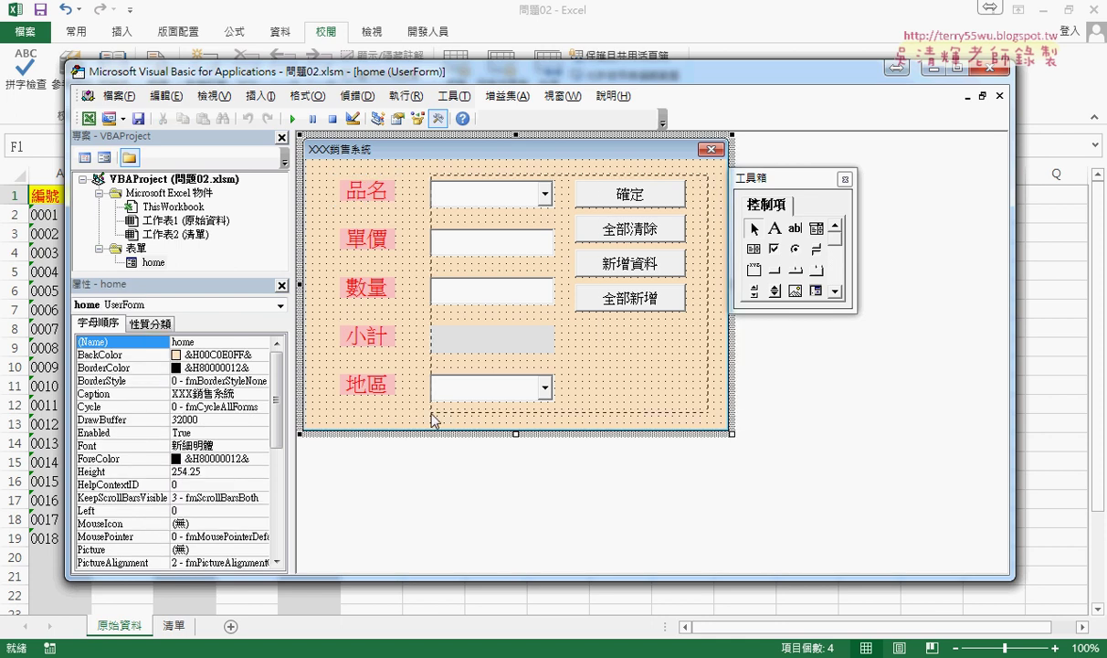
{"action": "left_click", "coordinate": [662, 400]}
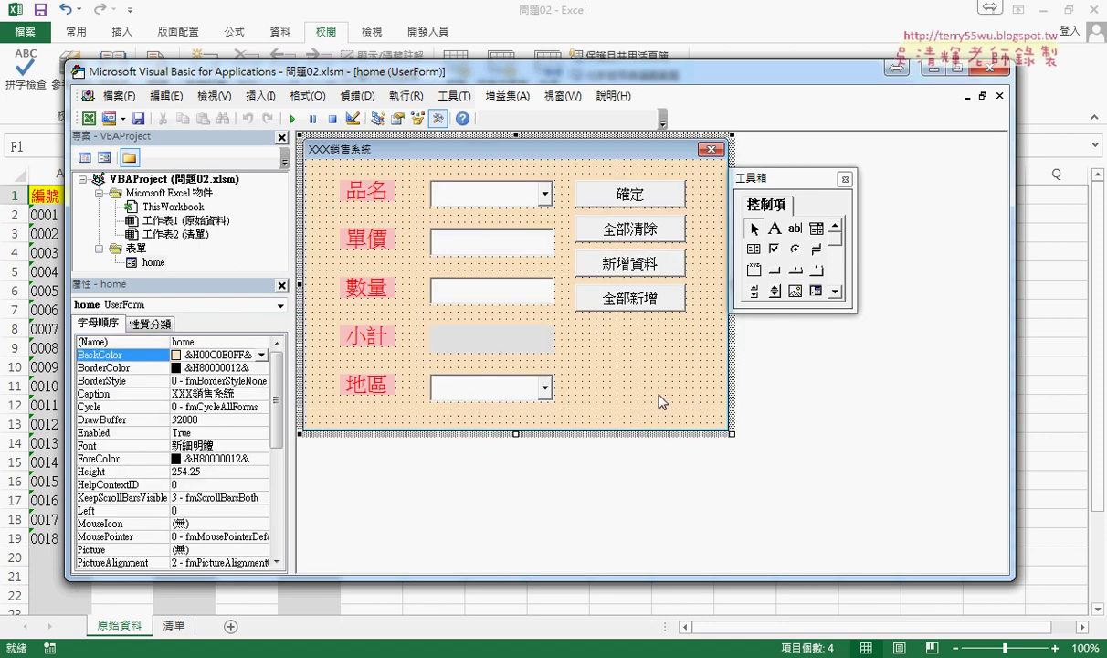
Step: Run the form, find the 品名 and 地區 dropdowns empty, and try the 單價 and 數量 boxes
{"action": "left_click", "coordinate": [292, 122]}
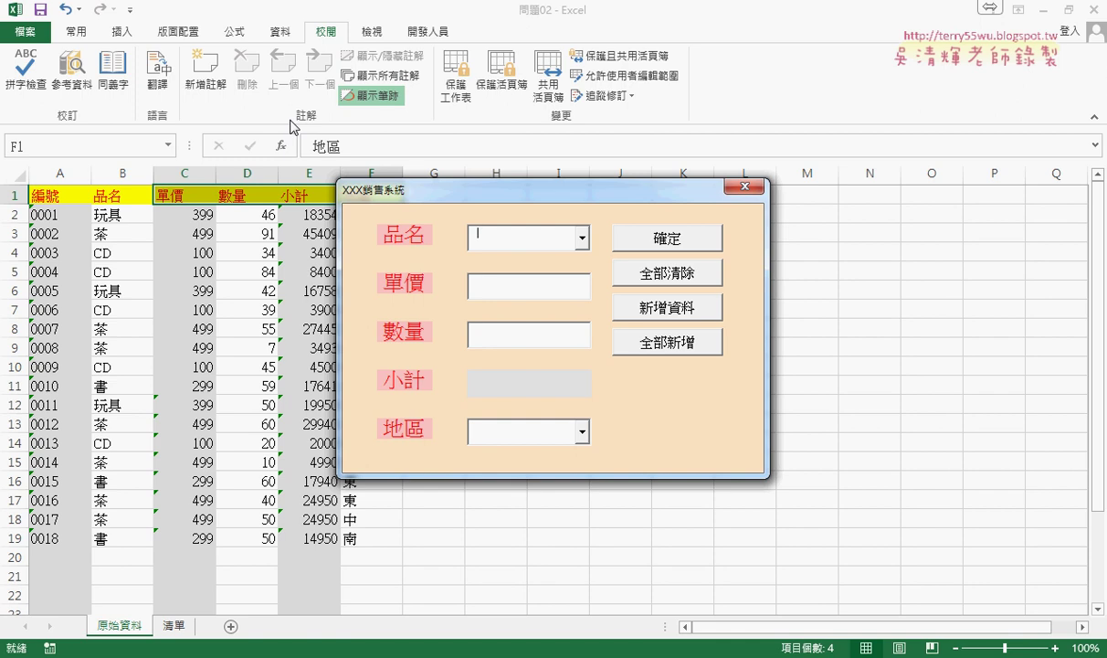
{"action": "left_click", "coordinate": [581, 243]}
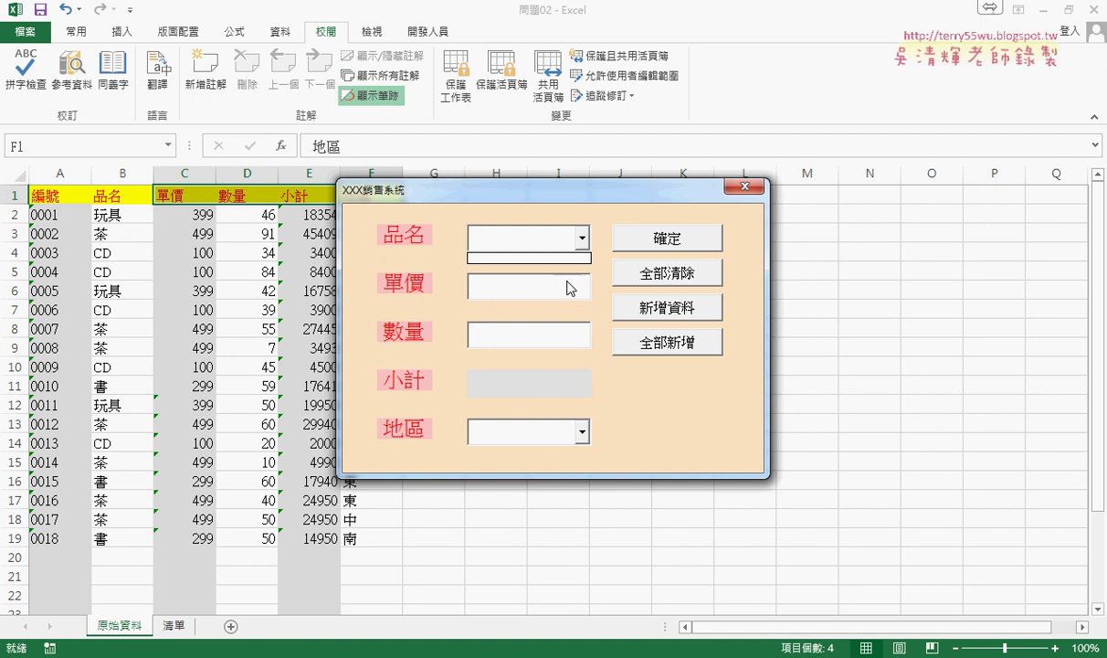
{"action": "left_click", "coordinate": [581, 433]}
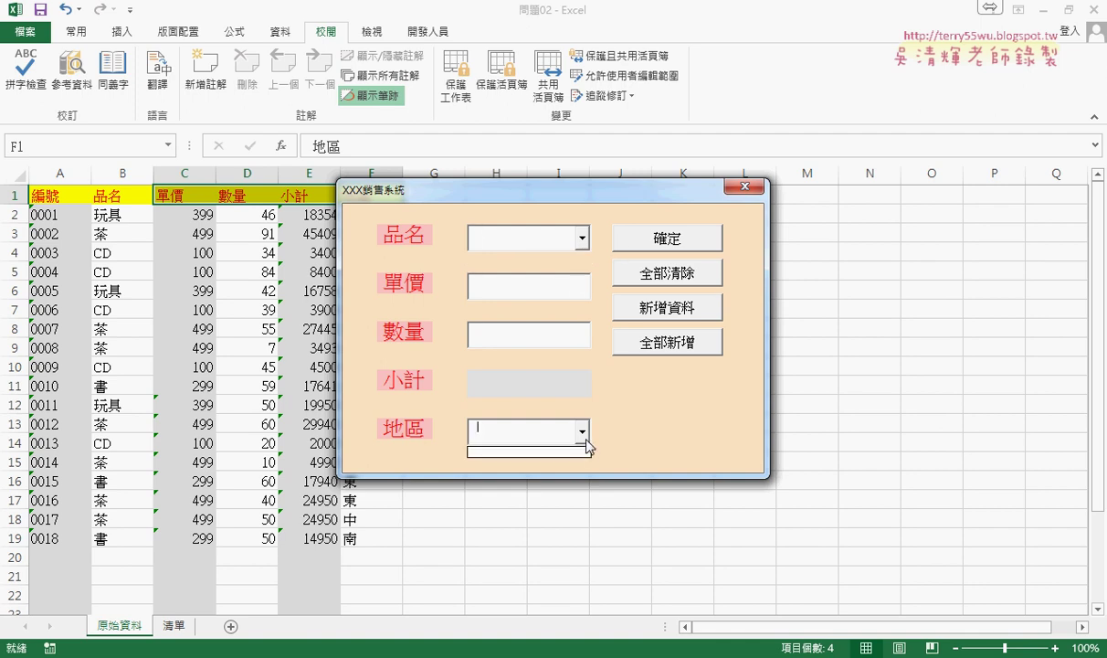
{"action": "left_click", "coordinate": [559, 423]}
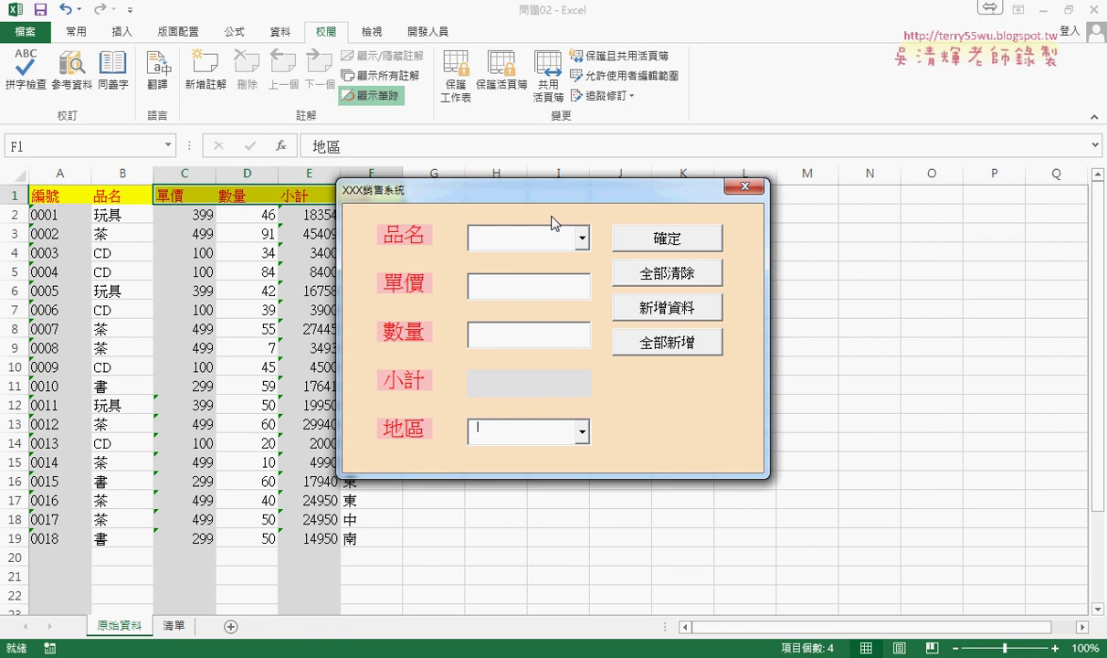
{"action": "left_click_drag", "start_coordinate": [520, 185], "coordinate": [654, 180]}
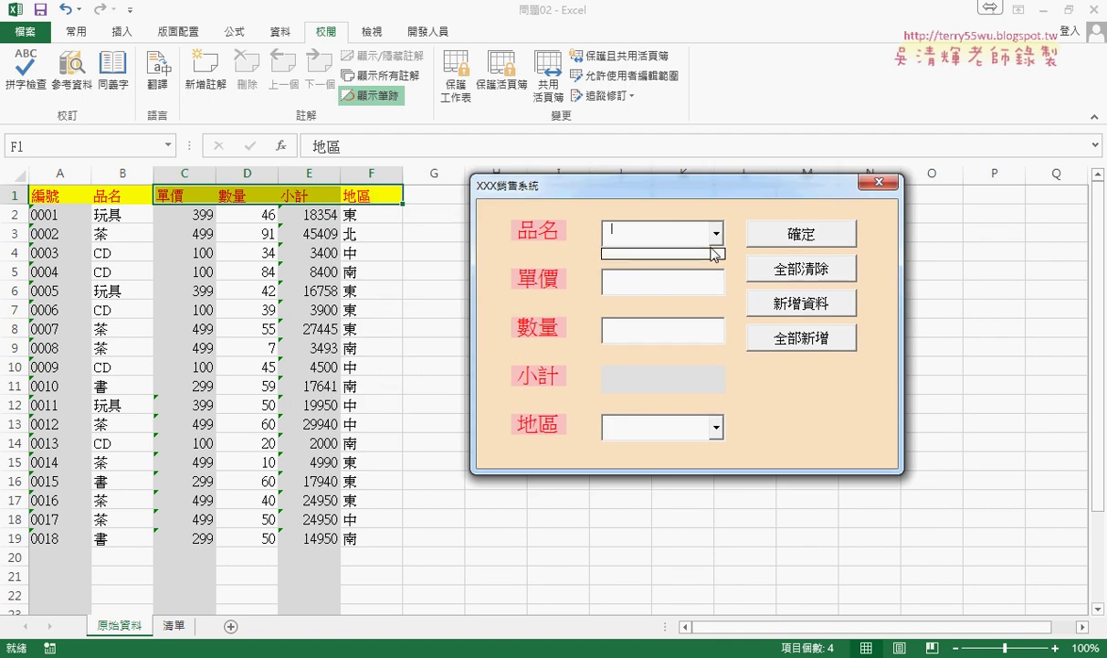
{"action": "left_click", "coordinate": [644, 284]}
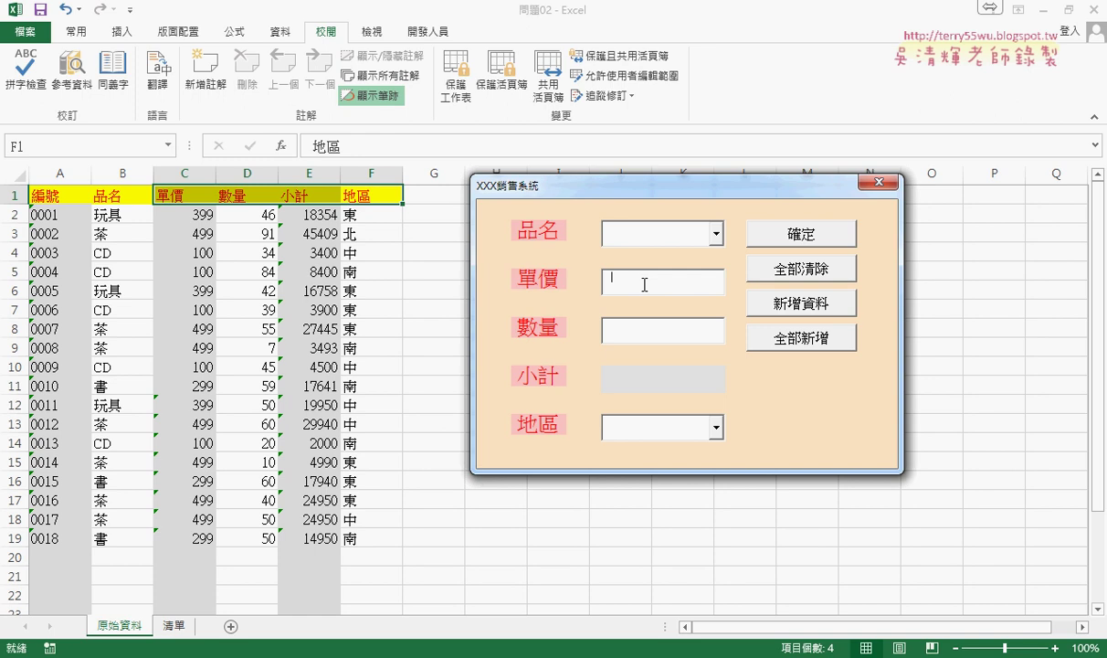
{"action": "left_click", "coordinate": [642, 334]}
Step: Close the running form and recheck the names of the 品名, 單價 and 數量 controls
{"action": "left_click", "coordinate": [873, 183]}
{"action": "left_click", "coordinate": [502, 193]}
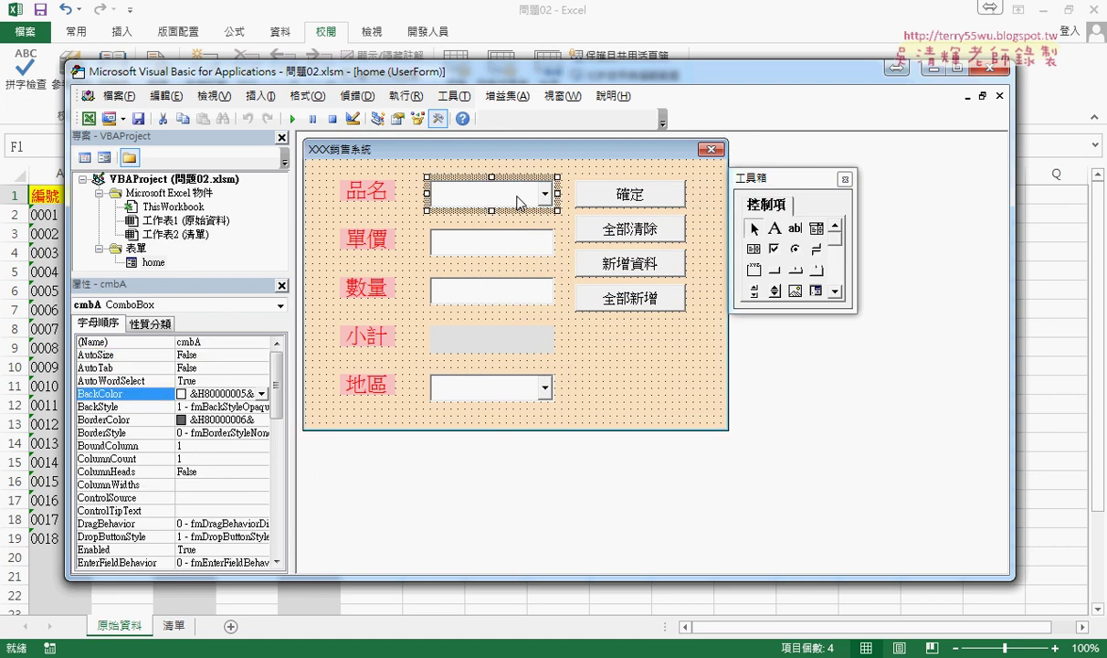
{"action": "left_click", "coordinate": [501, 255]}
{"action": "left_click", "coordinate": [493, 304]}
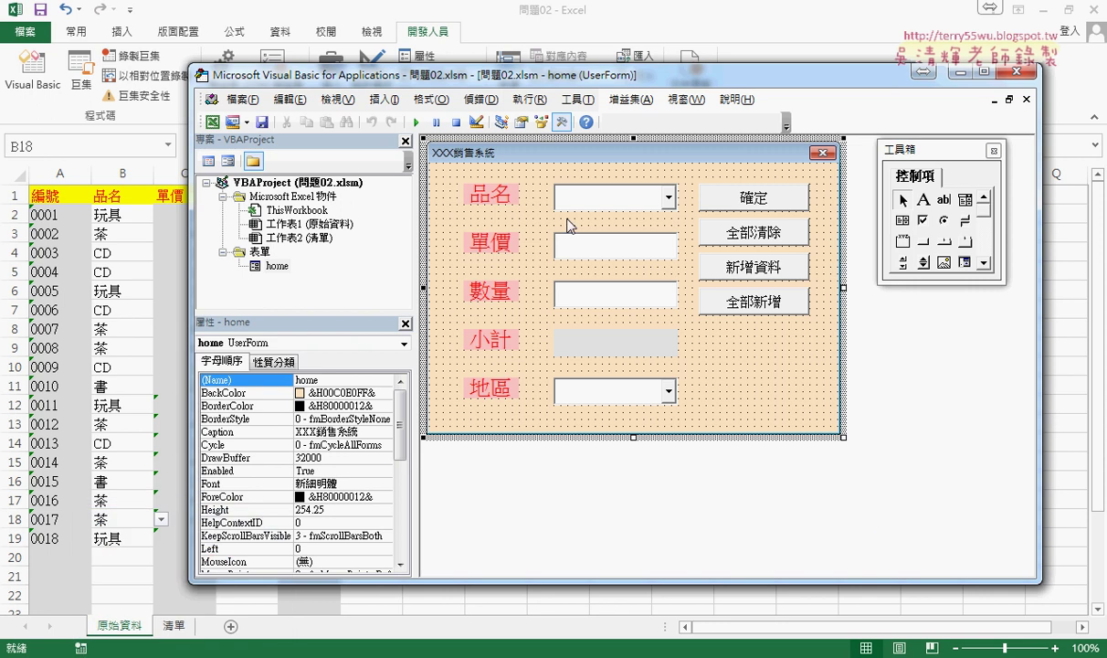
Step: Run the form, pick CD from the 品名 dropdown and 中 from 地區, then close it
{"action": "left_click", "coordinate": [415, 122]}
{"action": "left_click", "coordinate": [589, 240]}
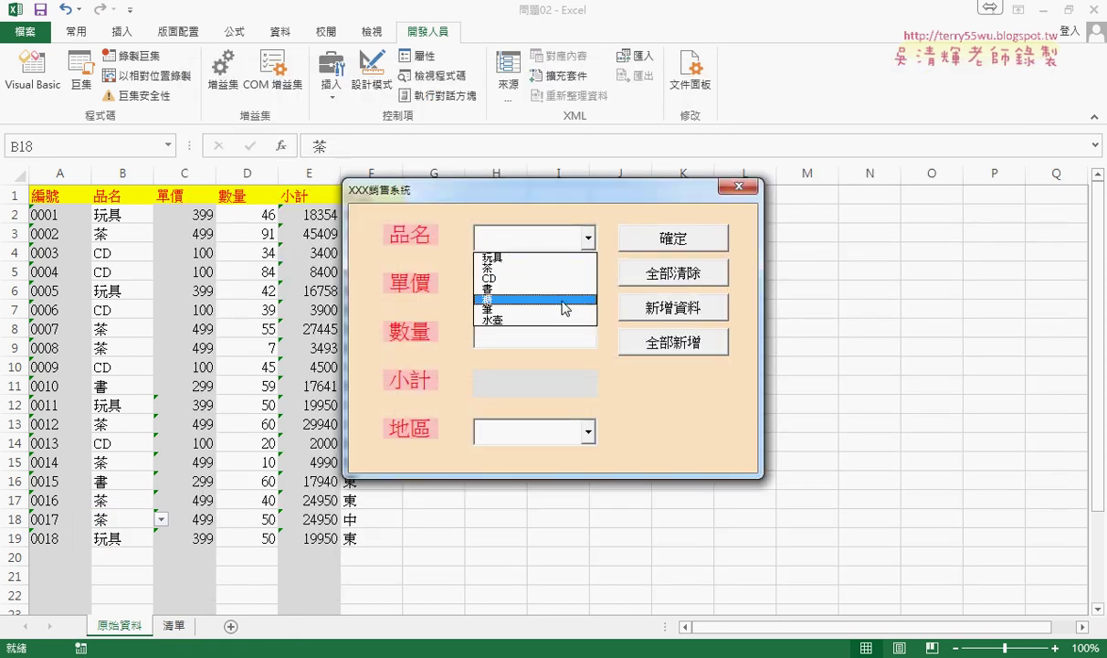
{"action": "left_click", "coordinate": [583, 192]}
{"action": "left_click_drag", "start_coordinate": [582, 193], "coordinate": [690, 192]}
{"action": "left_click", "coordinate": [696, 240]}
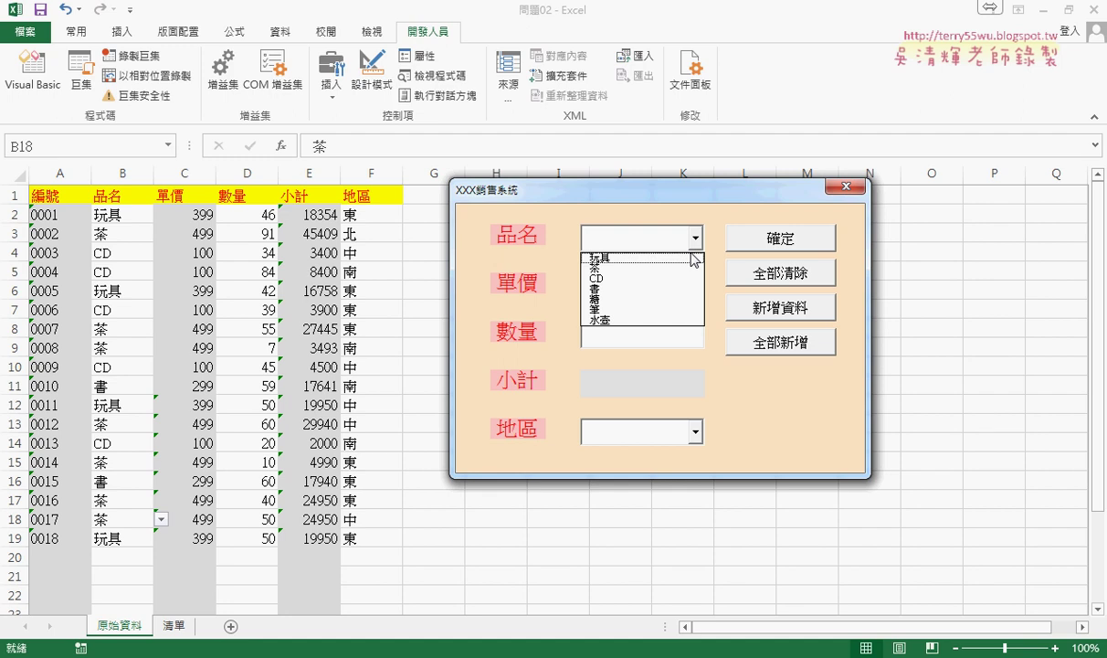
{"action": "left_click", "coordinate": [703, 278]}
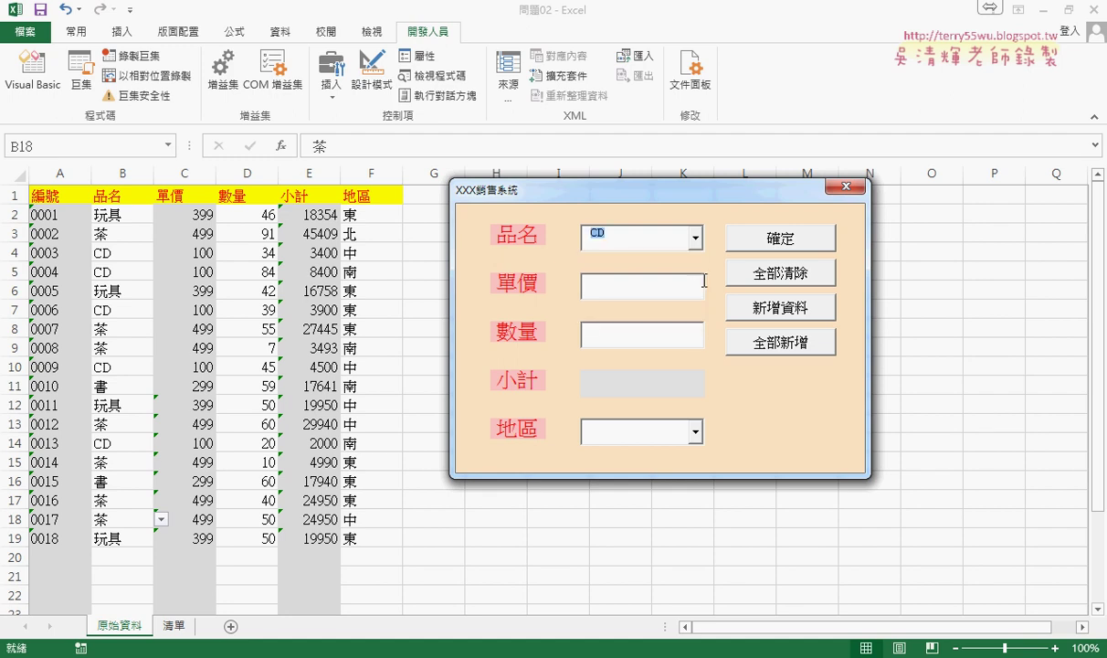
{"action": "left_click", "coordinate": [695, 432]}
{"action": "left_click", "coordinate": [687, 476]}
{"action": "left_click", "coordinate": [846, 186]}
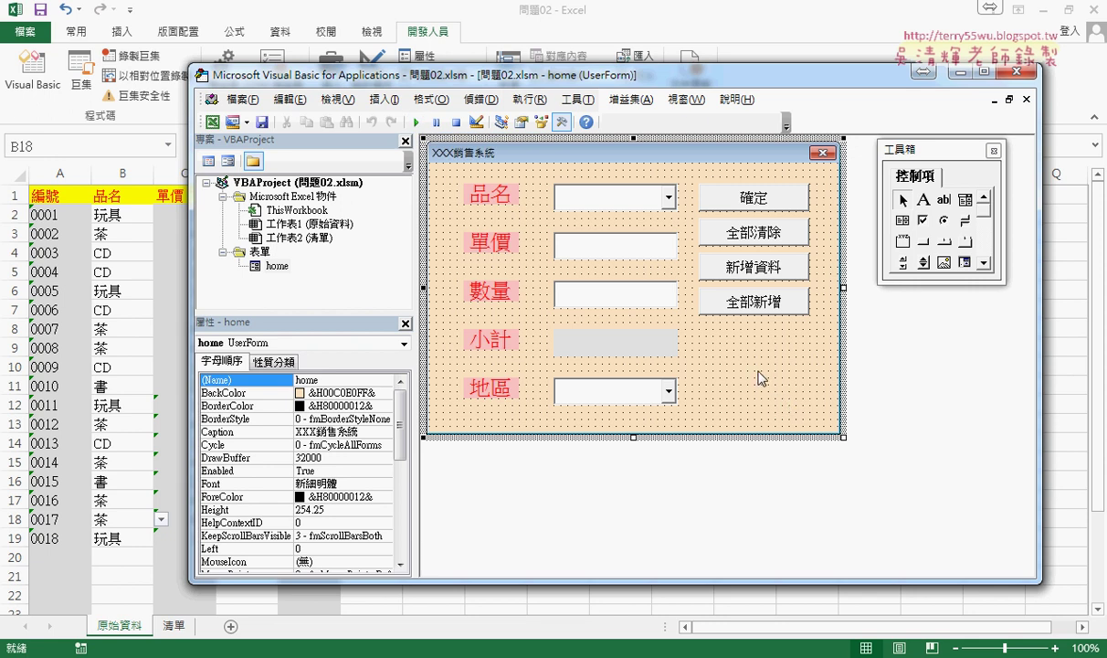
Step: Open the home form's code and go over the UserForm_Activate loops filling cmbA and cmbE from 清單
{"action": "key", "text": "F7"}
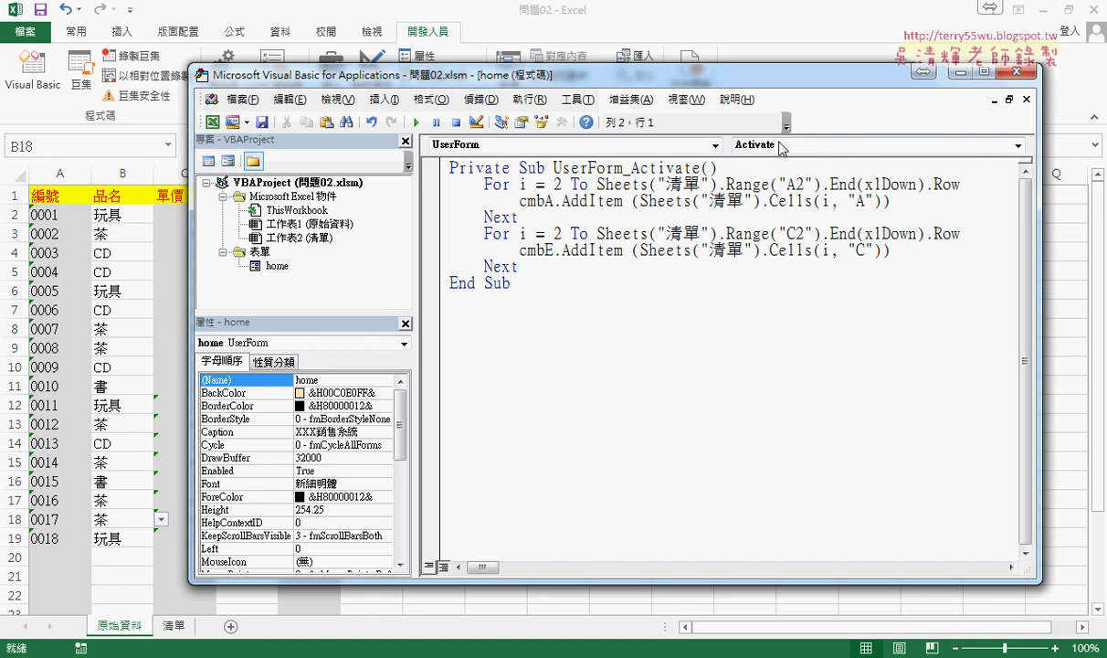
{"action": "left_click", "coordinate": [781, 146]}
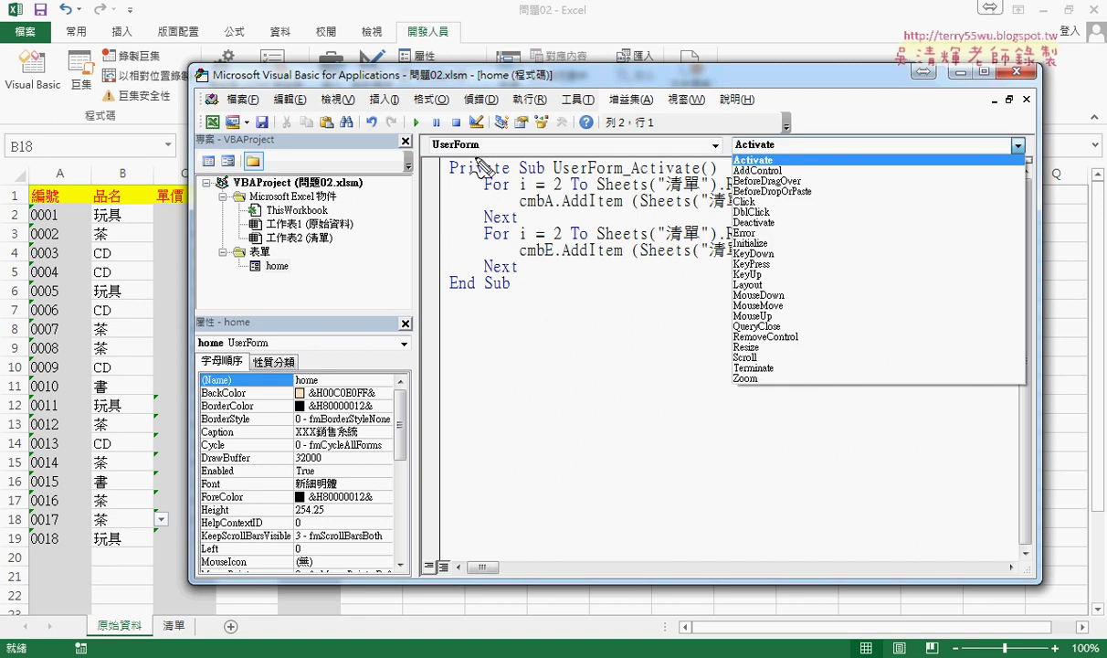
{"action": "left_click_drag", "start_coordinate": [470, 161], "coordinate": [480, 169]}
{"action": "mouse_move", "coordinate": [373, 243]}
{"action": "left_mouse_down"}
{"action": "mouse_move", "coordinate": [423, 161]}
{"action": "mouse_move", "coordinate": [413, 179]}
{"action": "left_mouse_up"}
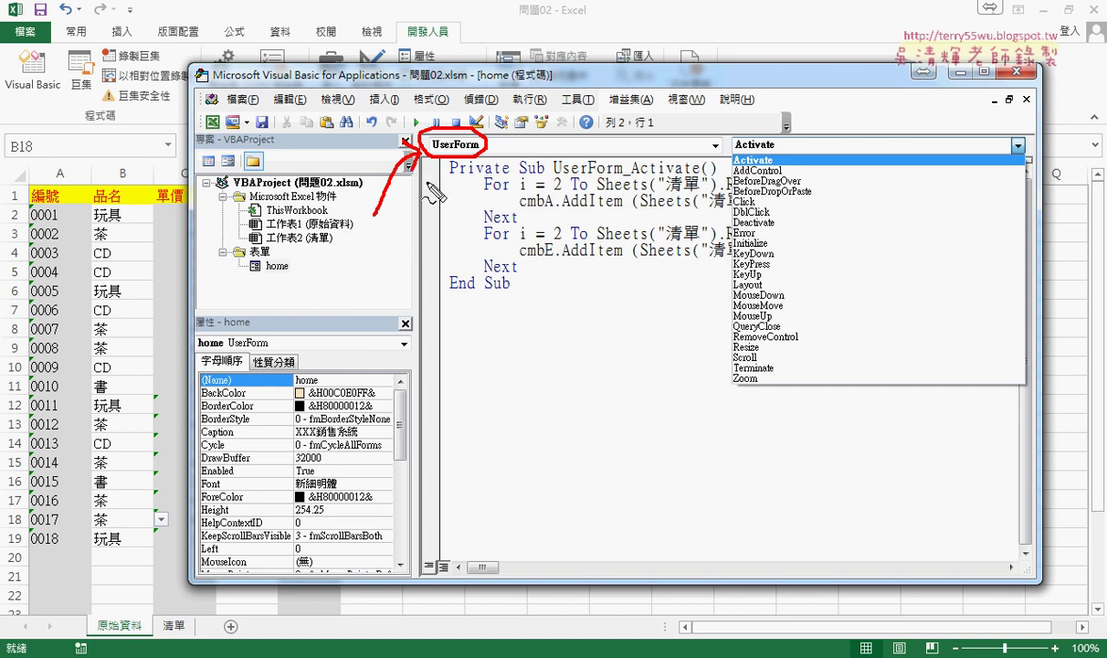
{"action": "mouse_move", "coordinate": [264, 261]}
{"action": "left_mouse_down"}
{"action": "mouse_move", "coordinate": [258, 273]}
{"action": "mouse_move", "coordinate": [252, 262]}
{"action": "left_mouse_up"}
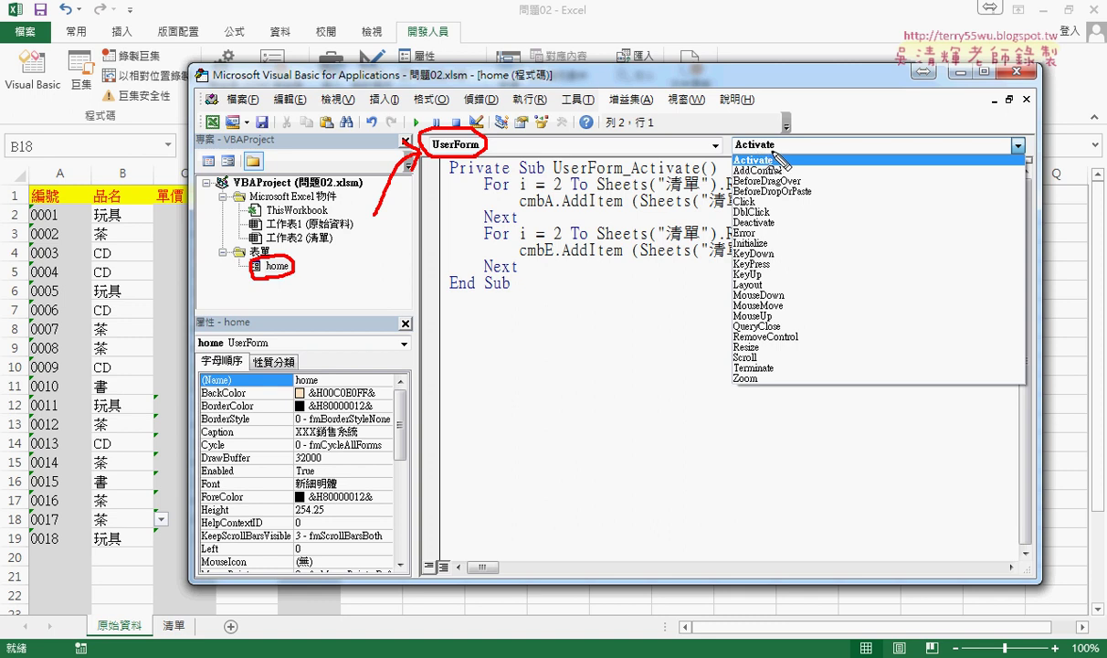
{"action": "left_click_drag", "start_coordinate": [742, 196], "coordinate": [749, 211]}
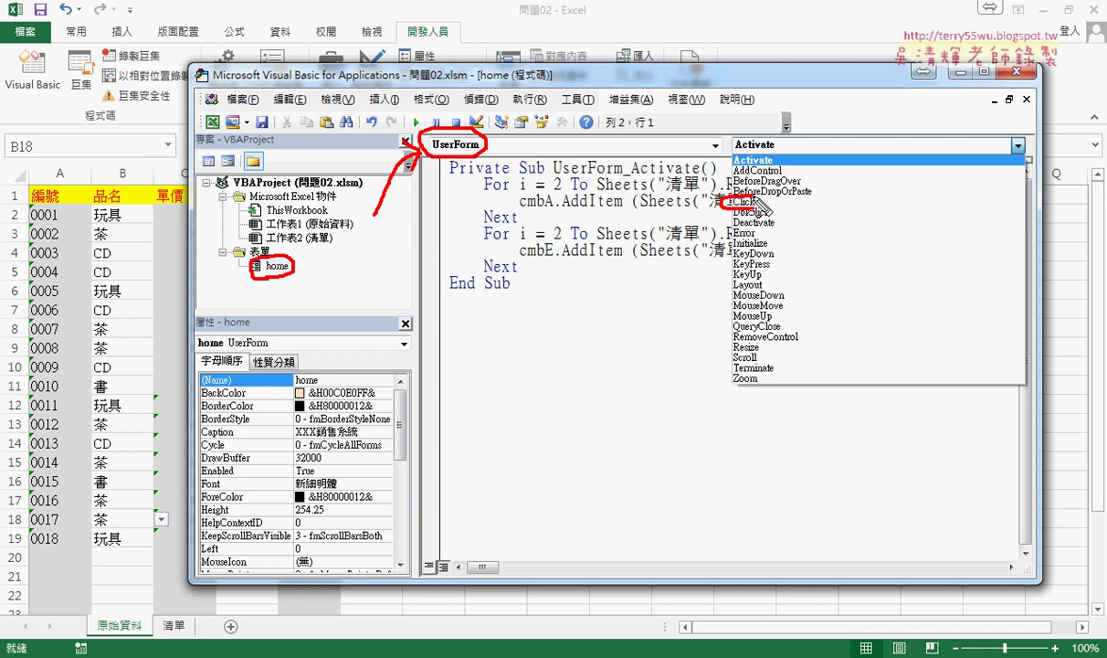
{"action": "left_click_drag", "start_coordinate": [645, 224], "coordinate": [726, 203]}
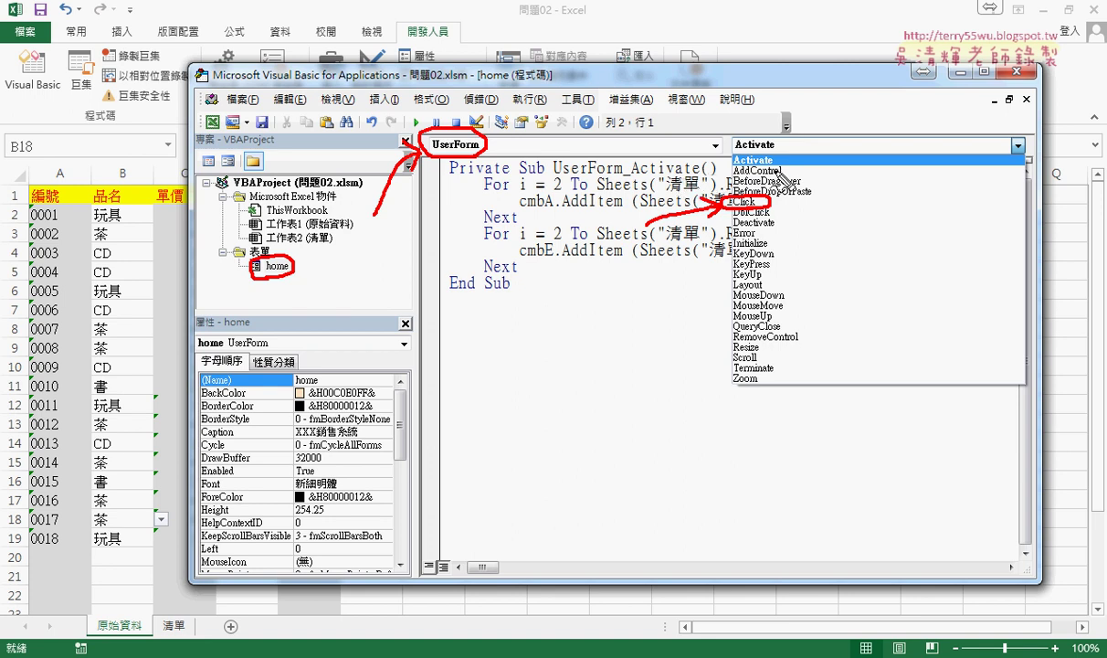
{"action": "left_click_drag", "start_coordinate": [760, 173], "coordinate": [728, 165]}
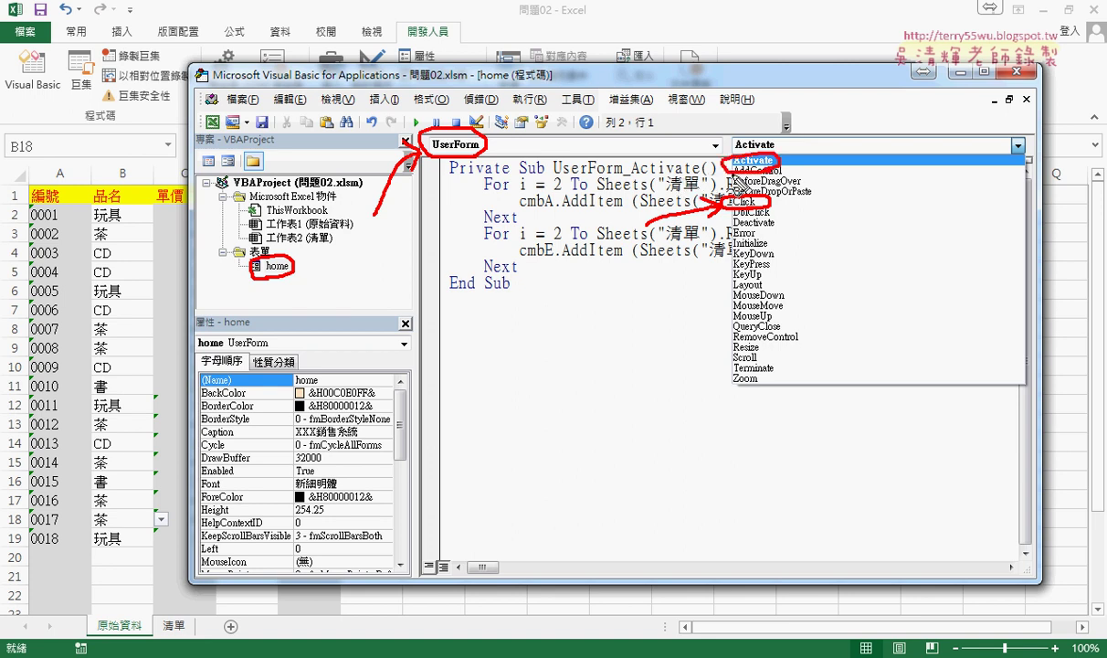
{"action": "left_click_drag", "start_coordinate": [640, 194], "coordinate": [722, 174]}
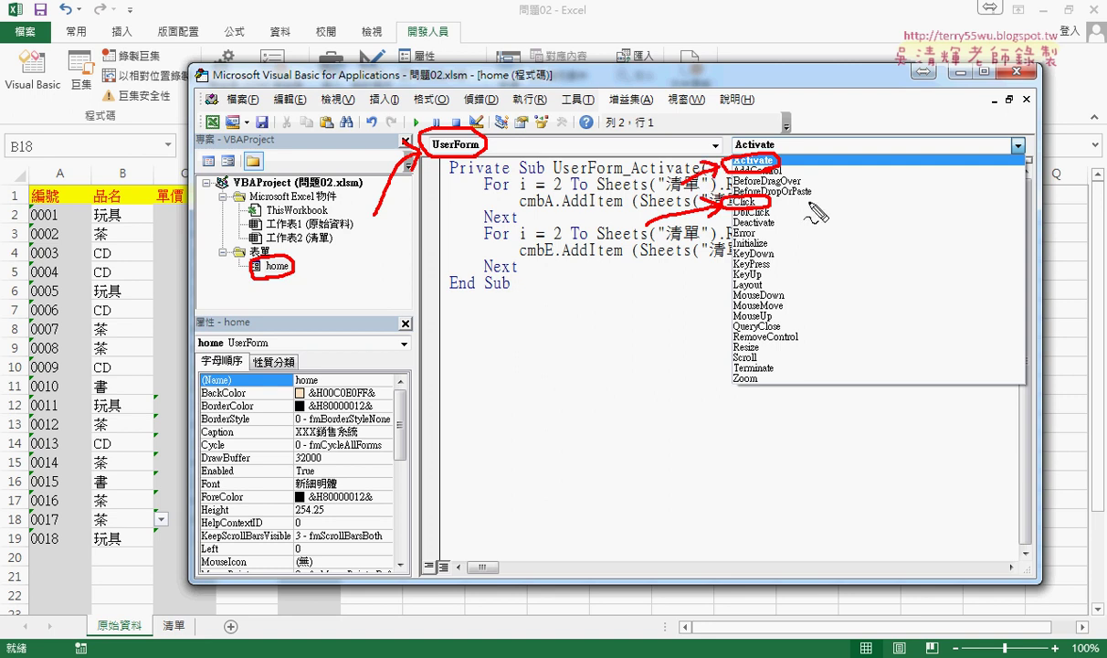
{"action": "left_click_drag", "start_coordinate": [747, 246], "coordinate": [768, 246]}
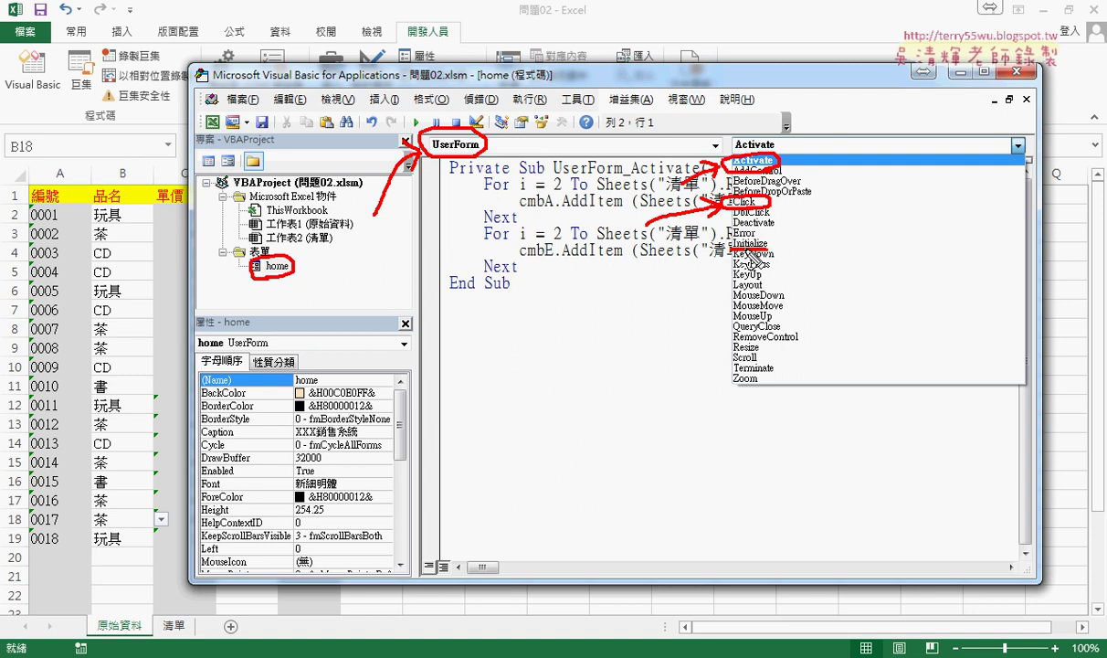
{"action": "key", "text": "Escape"}
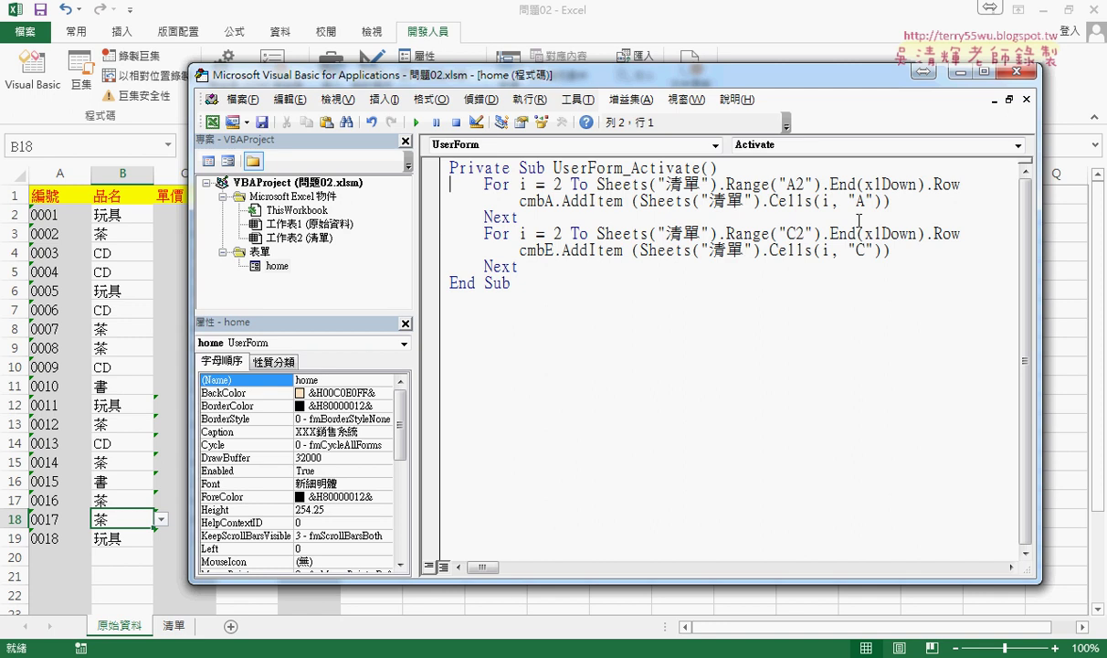
Step: Confirm the 品名 combo box is named cmbA, then return to the form's code
{"action": "left_click_drag", "start_coordinate": [413, 203], "coordinate": [331, 217]}
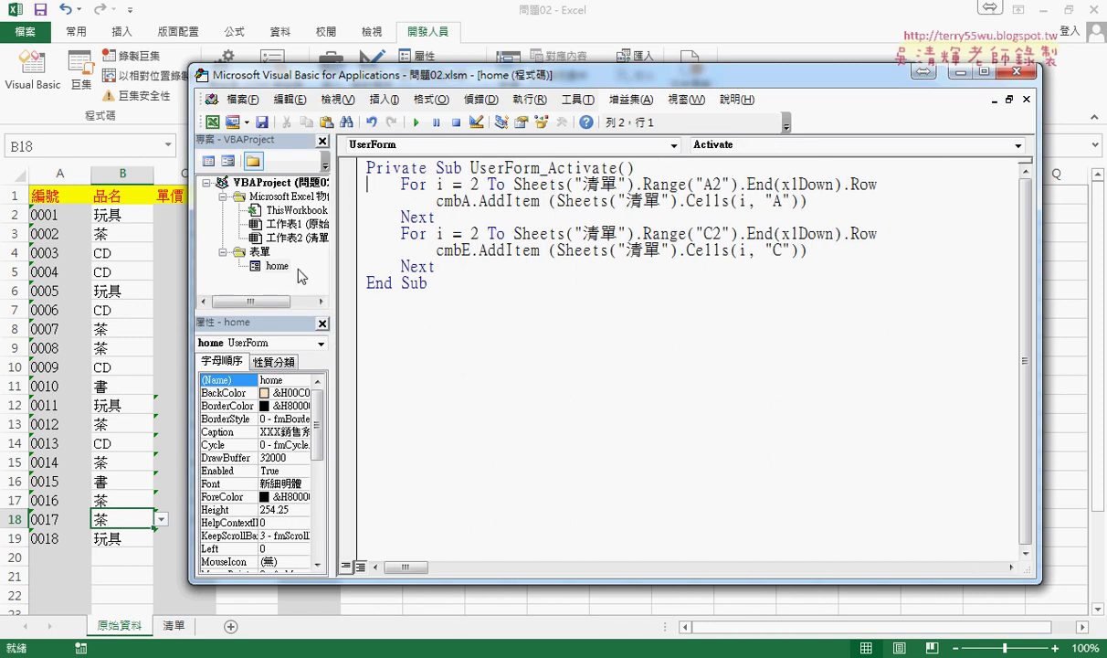
{"action": "double_click", "coordinate": [276, 266]}
{"action": "left_click", "coordinate": [521, 203]}
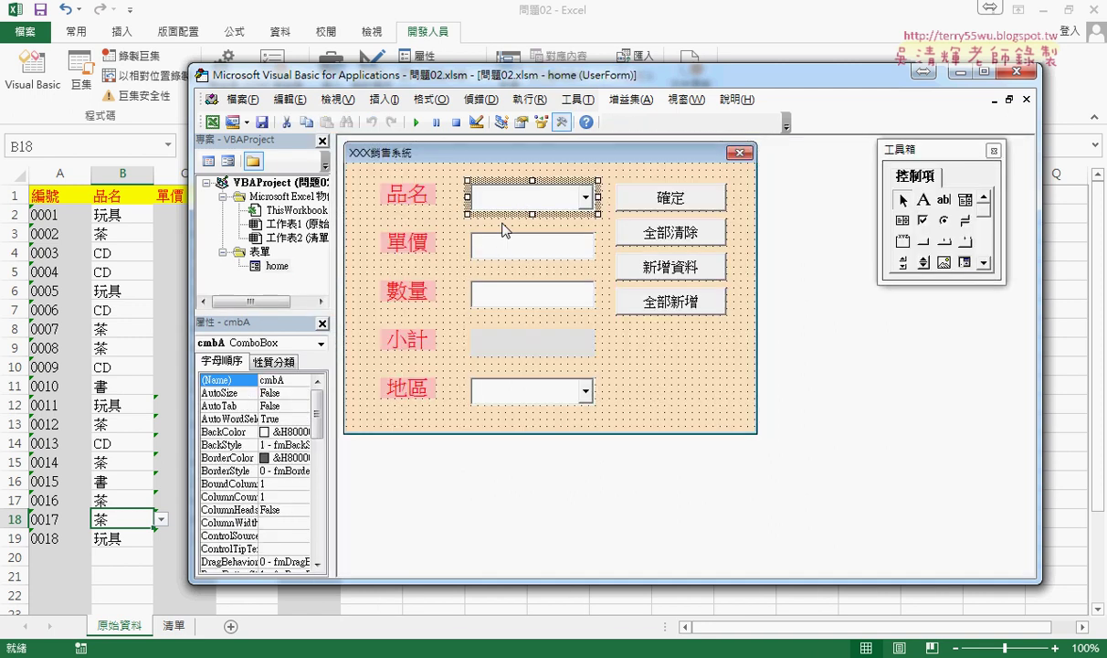
{"action": "double_click", "coordinate": [289, 383]}
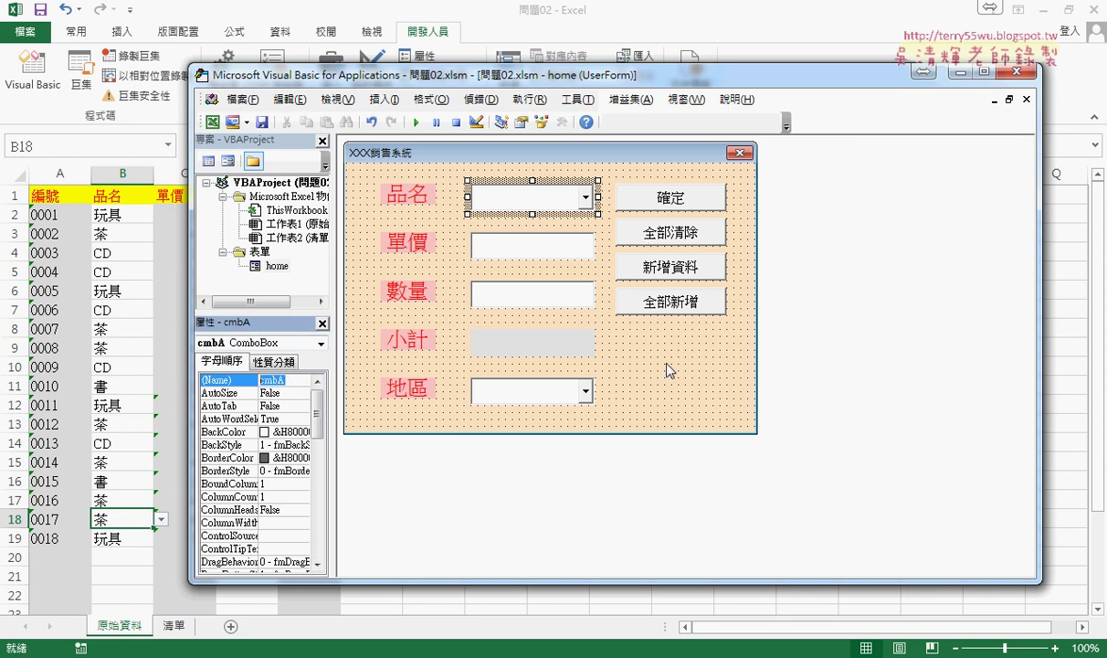
{"action": "key", "text": "F7"}
Step: Comment out both For…Next fill loops using the Edit toolbar's Comment Block
{"action": "key", "text": "Return"}
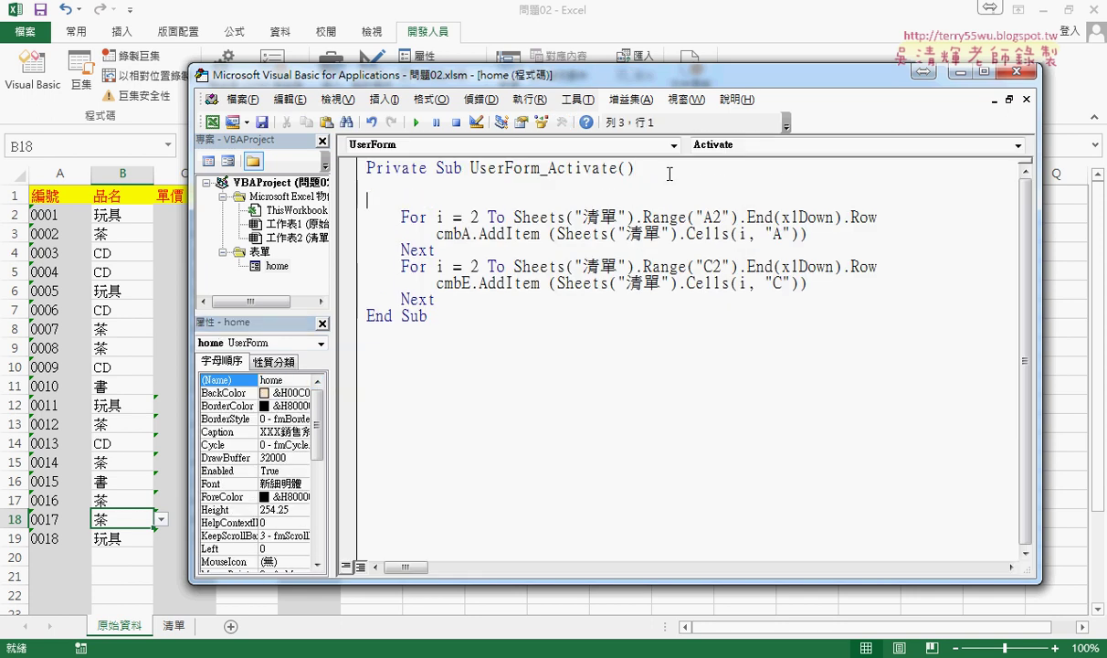
{"action": "key", "text": "Return"}
{"action": "left_click_drag", "start_coordinate": [436, 316], "coordinate": [337, 233]}
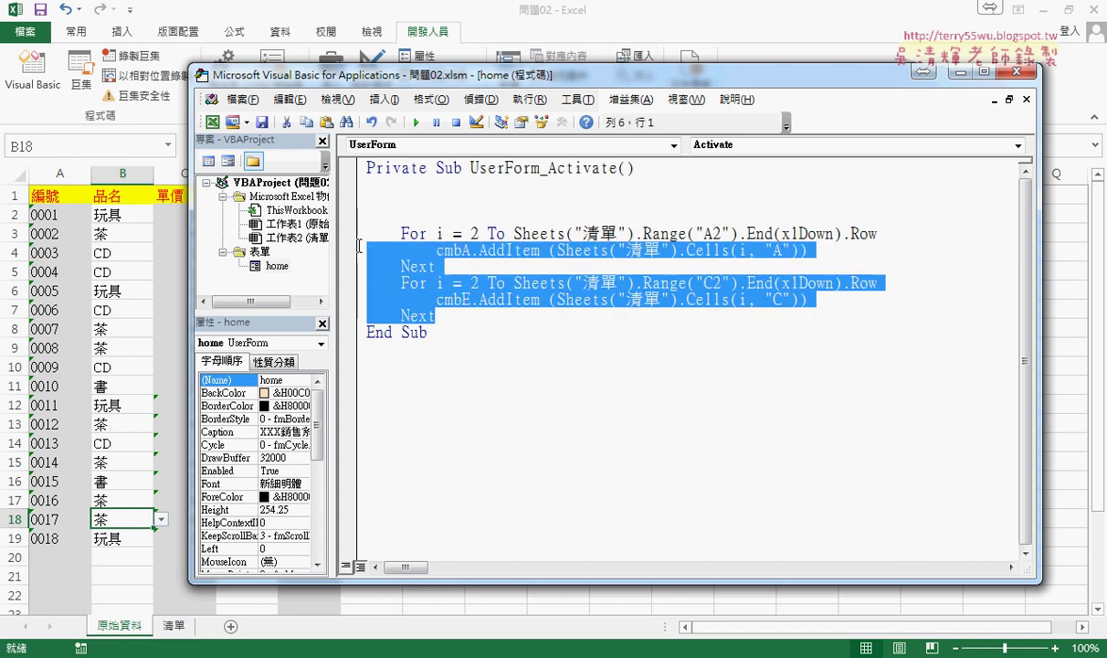
{"action": "right_click", "coordinate": [476, 127]}
{"action": "left_click", "coordinate": [513, 195]}
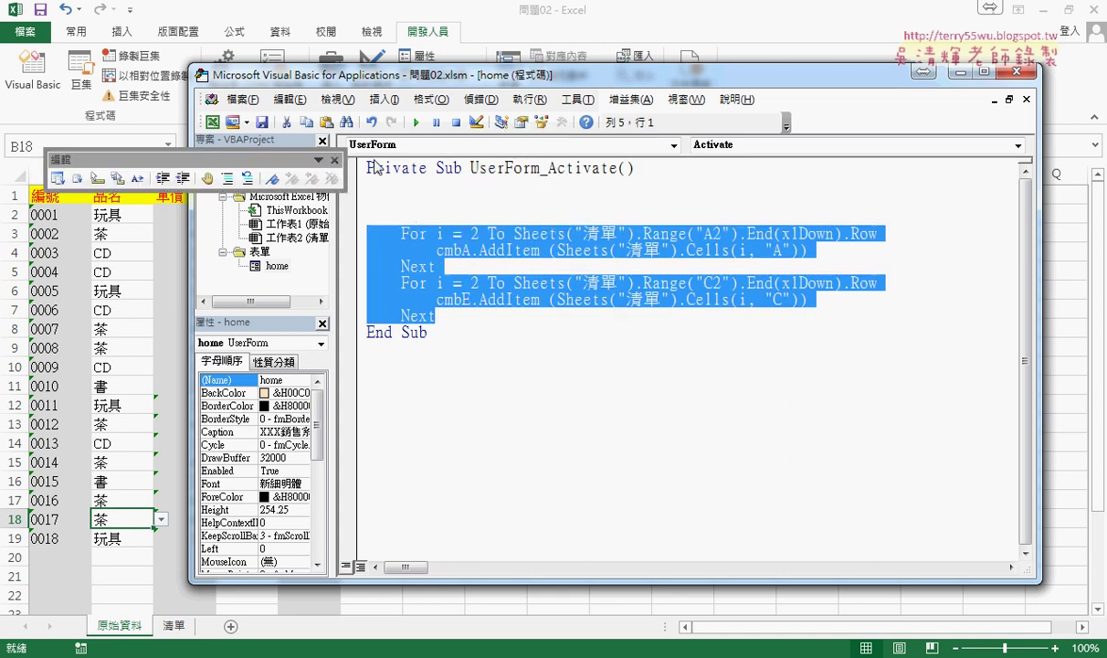
{"action": "left_click_drag", "start_coordinate": [301, 151], "coordinate": [319, 152]}
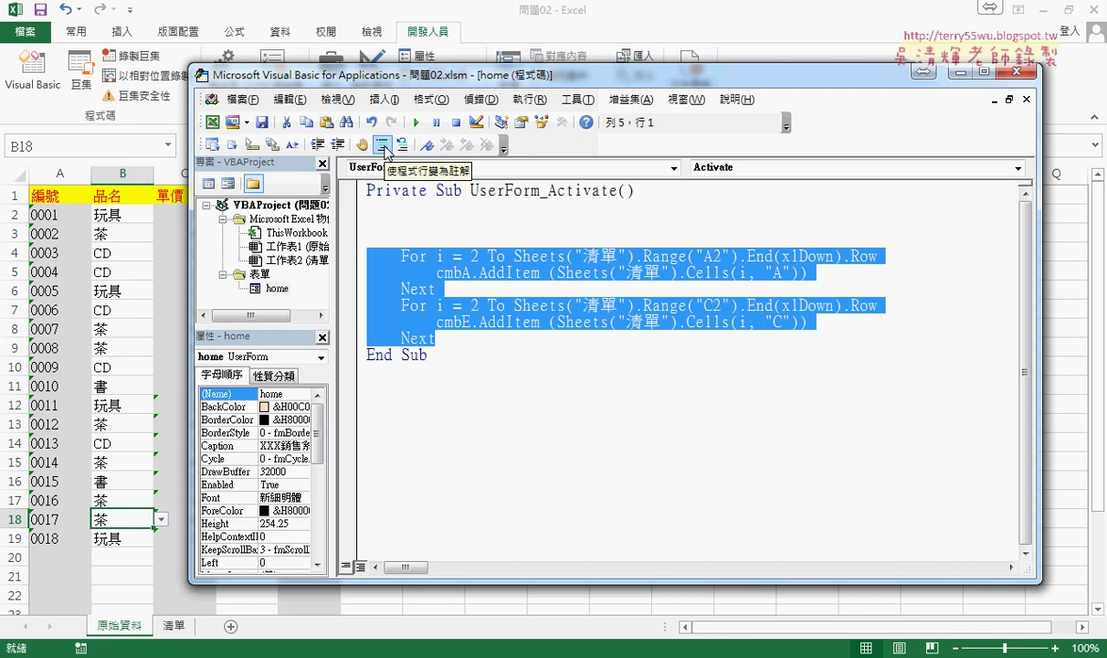
{"action": "left_click", "coordinate": [382, 143]}
{"action": "left_click", "coordinate": [418, 211]}
{"action": "key", "text": "Tab"}
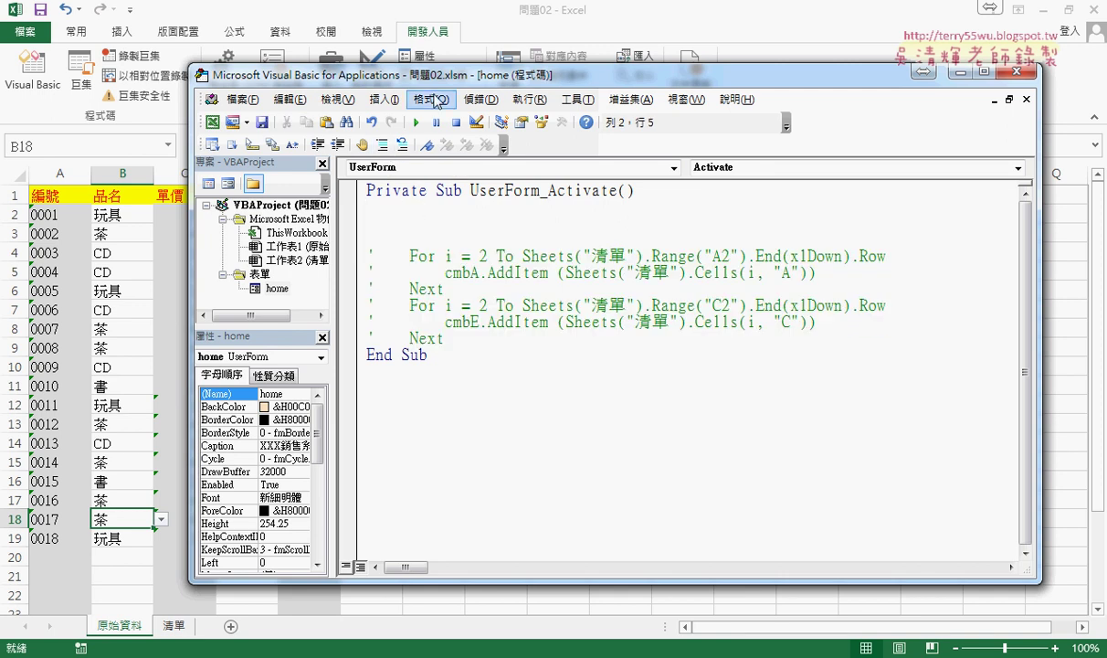
Step: Begin a new line above the loops with cmbA.AddItem "
{"action": "left_click_drag", "start_coordinate": [440, 82], "coordinate": [505, 131]}
{"action": "type", "text": "c"}
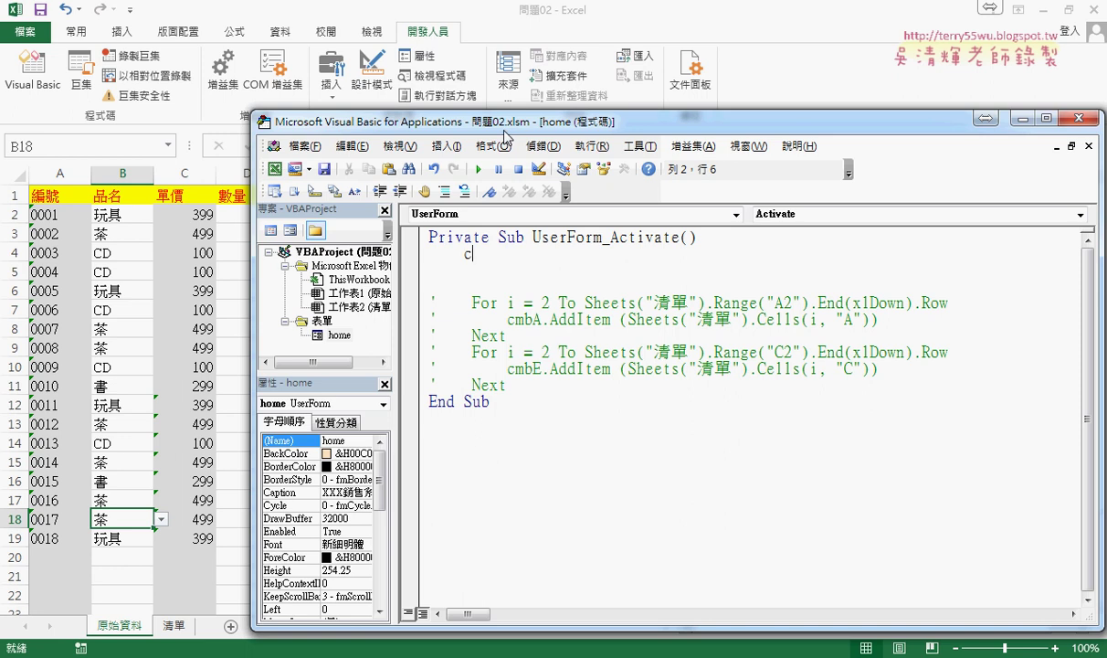
{"action": "type", "text": "mb"}
{"action": "type", "text": "A."}
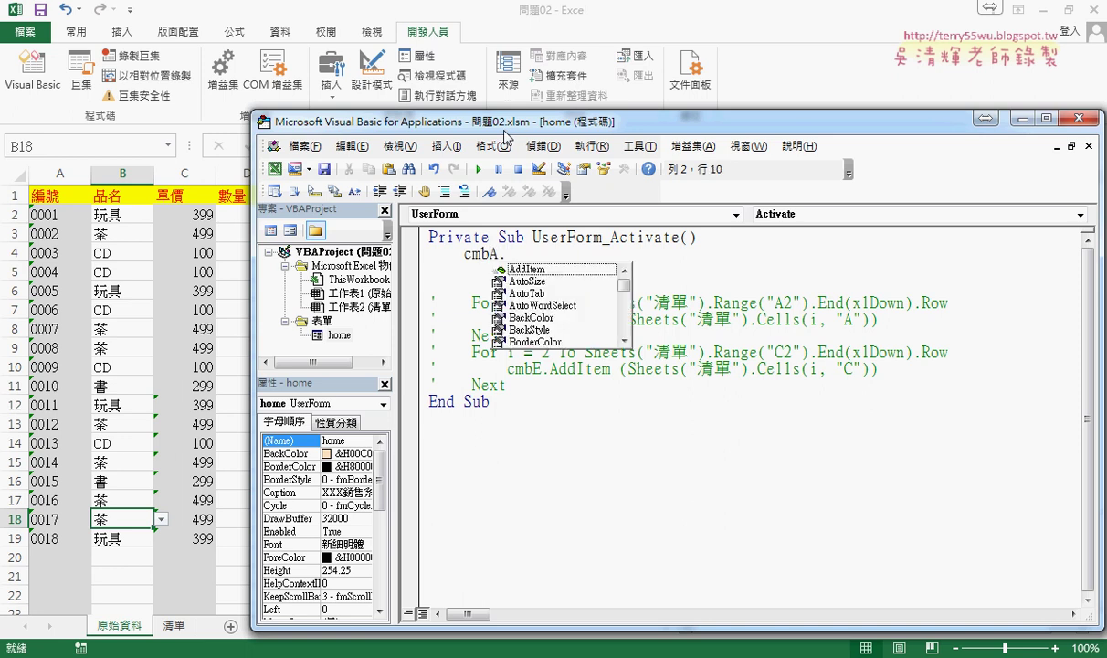
{"action": "key", "text": "Down"}
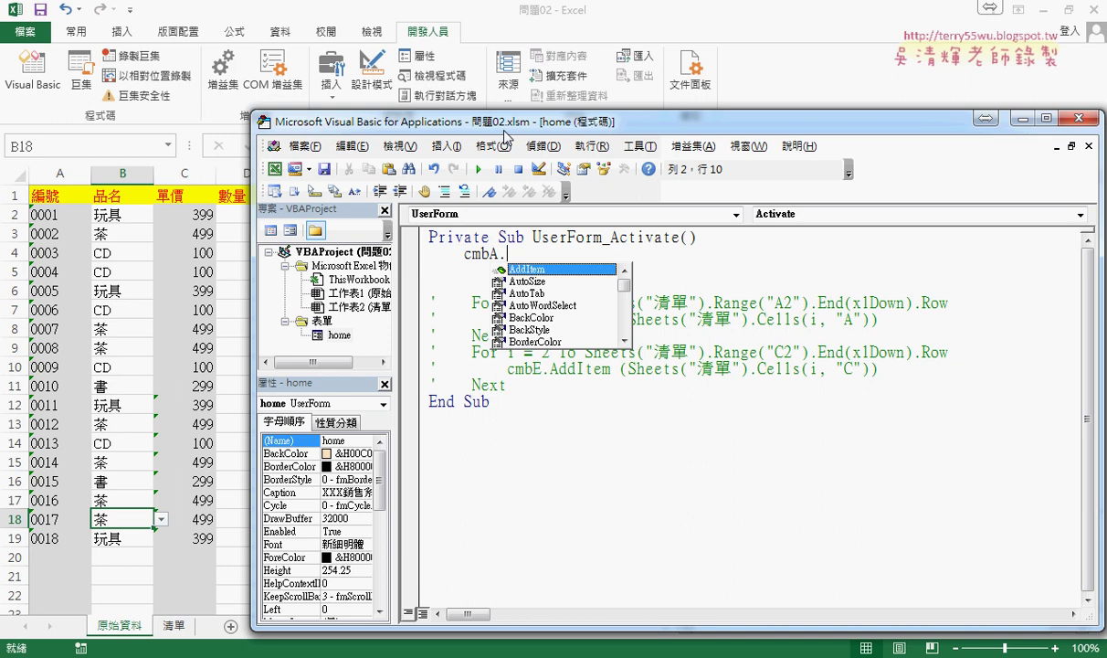
{"action": "key", "text": "space"}
{"action": "type", "text": "\""}
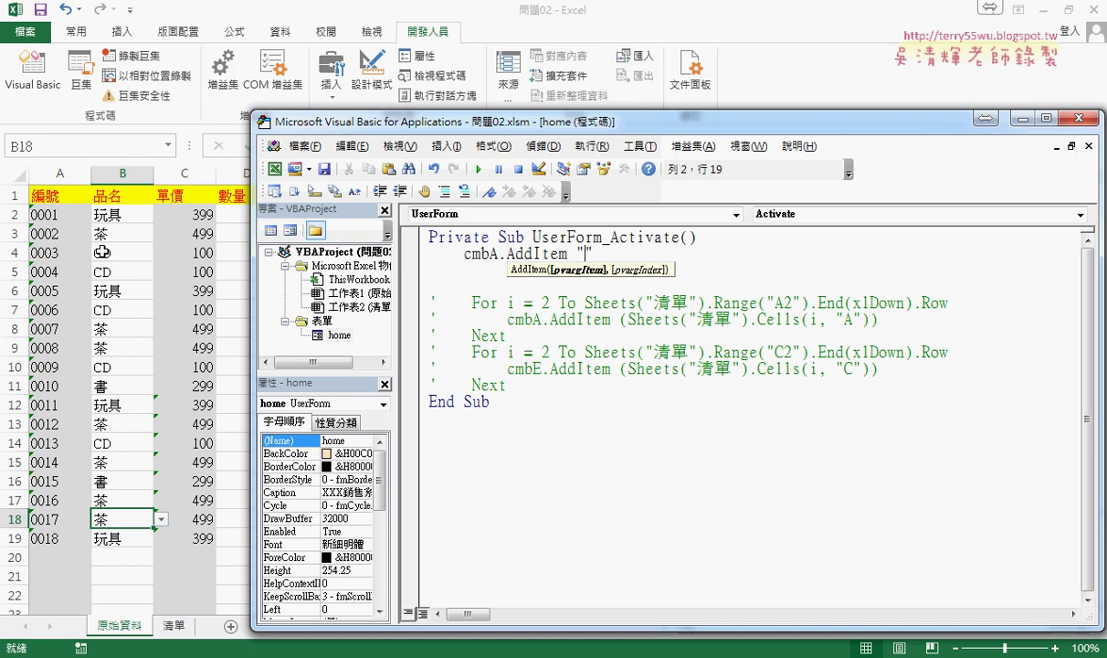
Step: Check 玩具 in cell A2 of the 清單 sheet and finish the line as cmbA.AddItem "玩具"
{"action": "left_click", "coordinate": [172, 623]}
{"action": "left_click", "coordinate": [68, 217]}
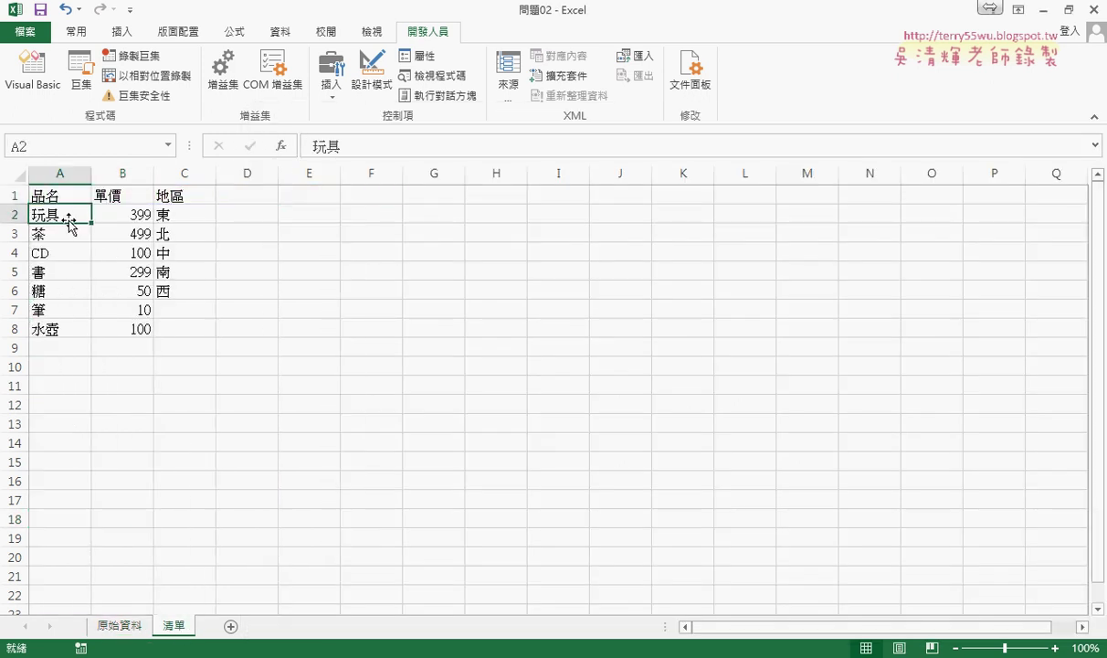
{"action": "double_click", "coordinate": [340, 146]}
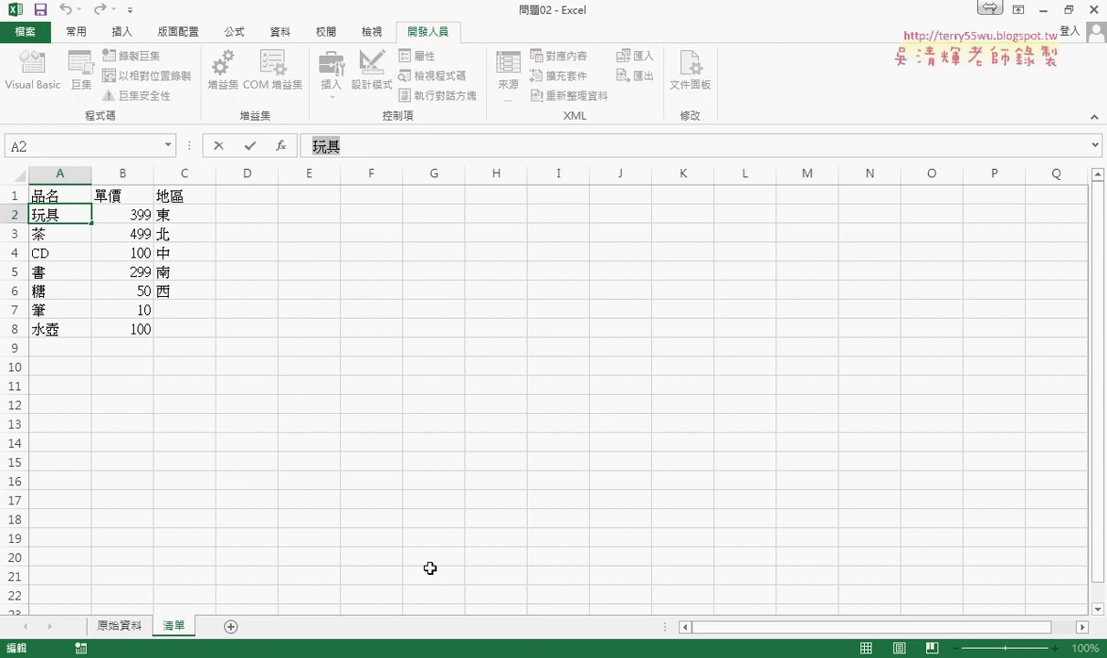
{"action": "key", "text": "Escape"}
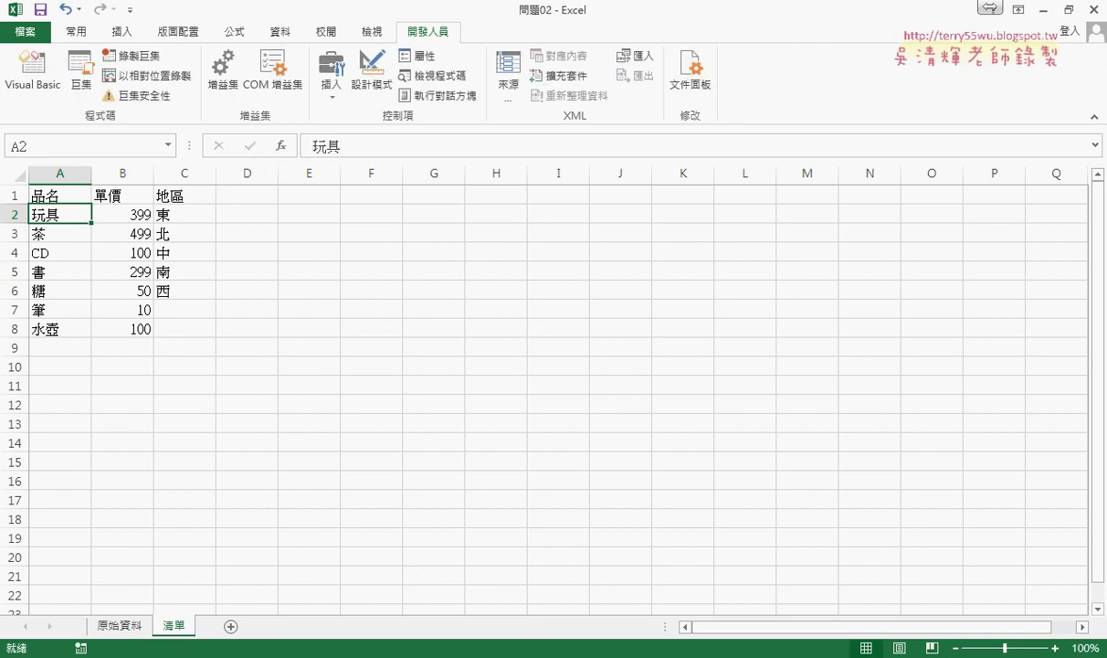
{"action": "left_click", "coordinate": [484, 566]}
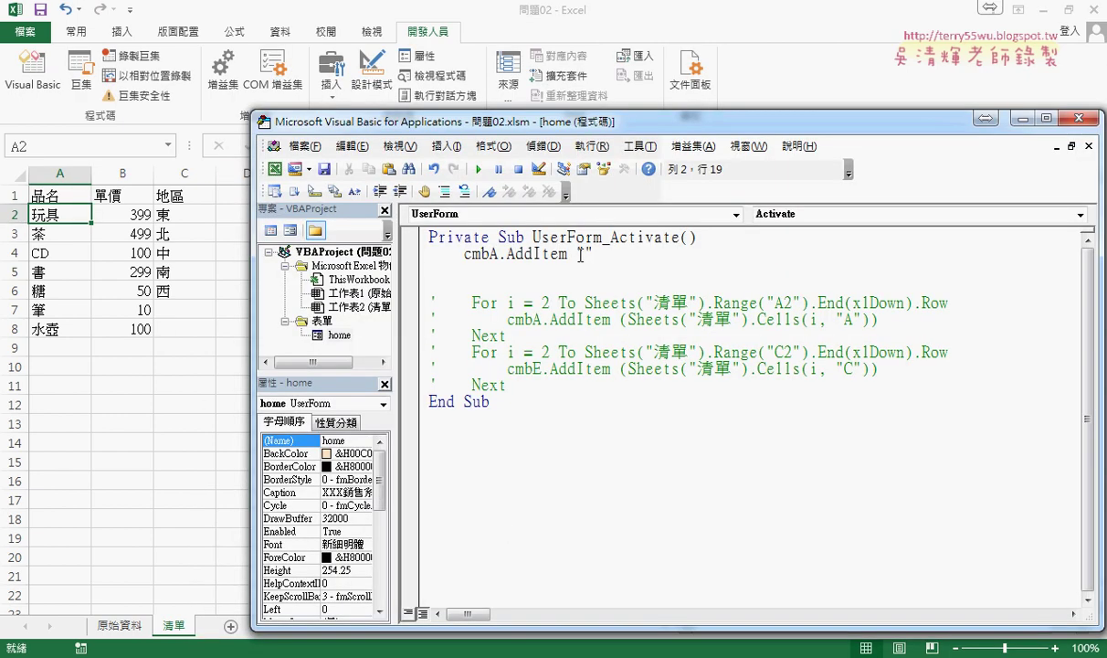
{"action": "type", "text": "玩具"}
{"action": "left_click_drag", "start_coordinate": [452, 260], "coordinate": [446, 244]}
{"action": "left_click", "coordinate": [485, 273]}
Step: On the empty line under cmbA.AddItem "玩具", type an indented line reading for i=2 to
{"action": "left_click", "coordinate": [635, 254]}
{"action": "left_click_drag", "start_coordinate": [628, 254], "coordinate": [464, 254]}
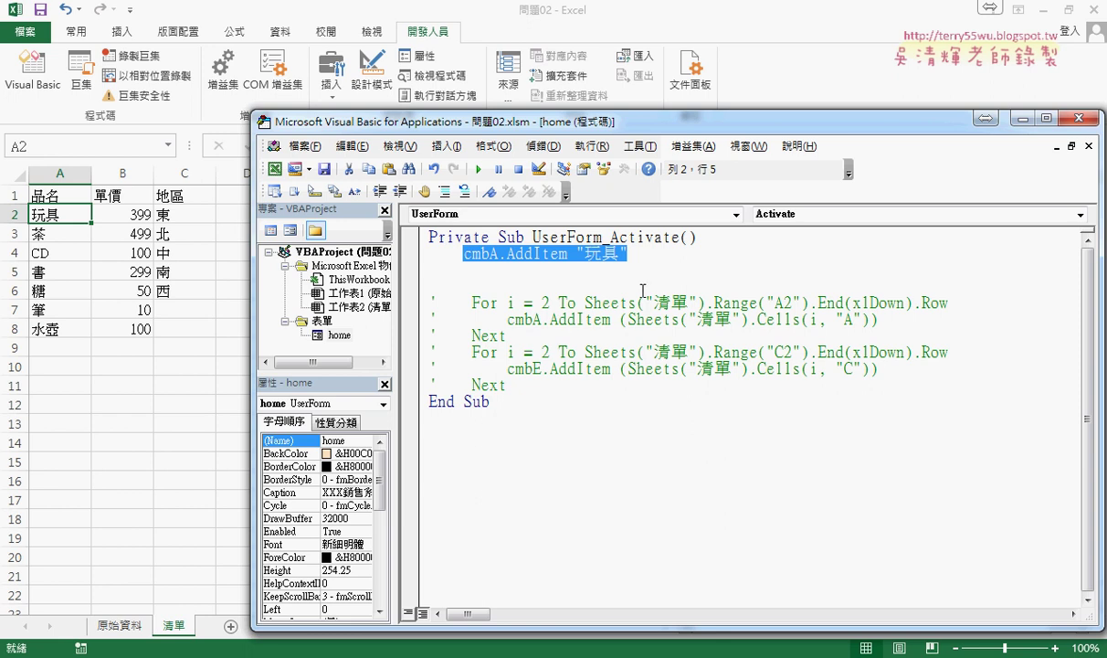
{"action": "left_click_drag", "start_coordinate": [505, 335], "coordinate": [426, 301]}
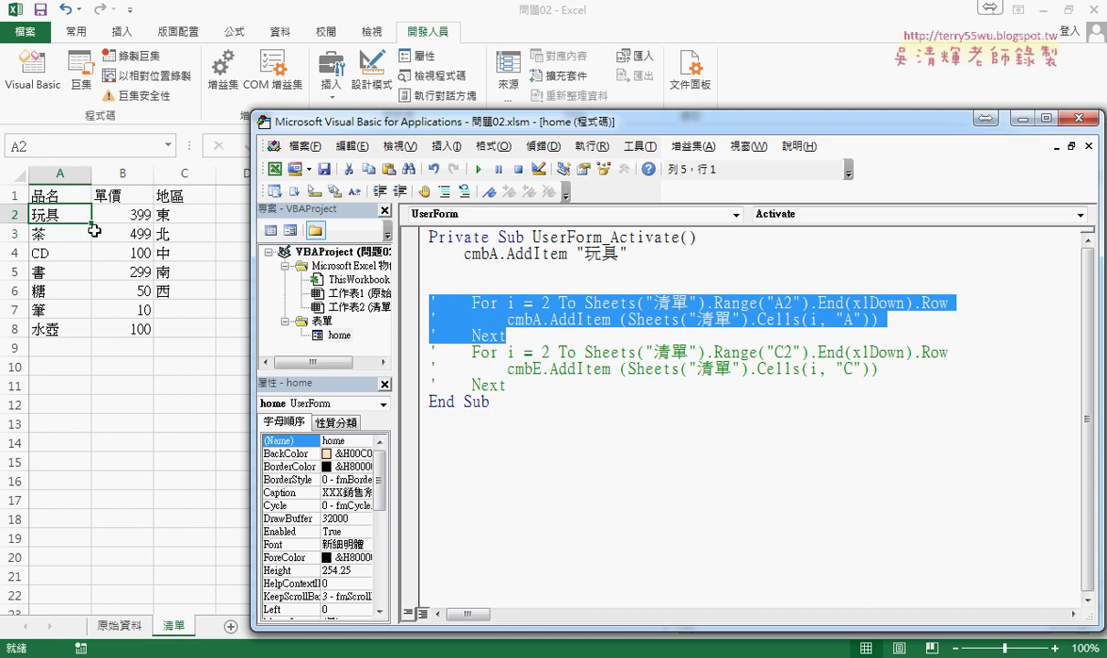
{"action": "left_click", "coordinate": [512, 270]}
{"action": "key", "text": "Tab"}
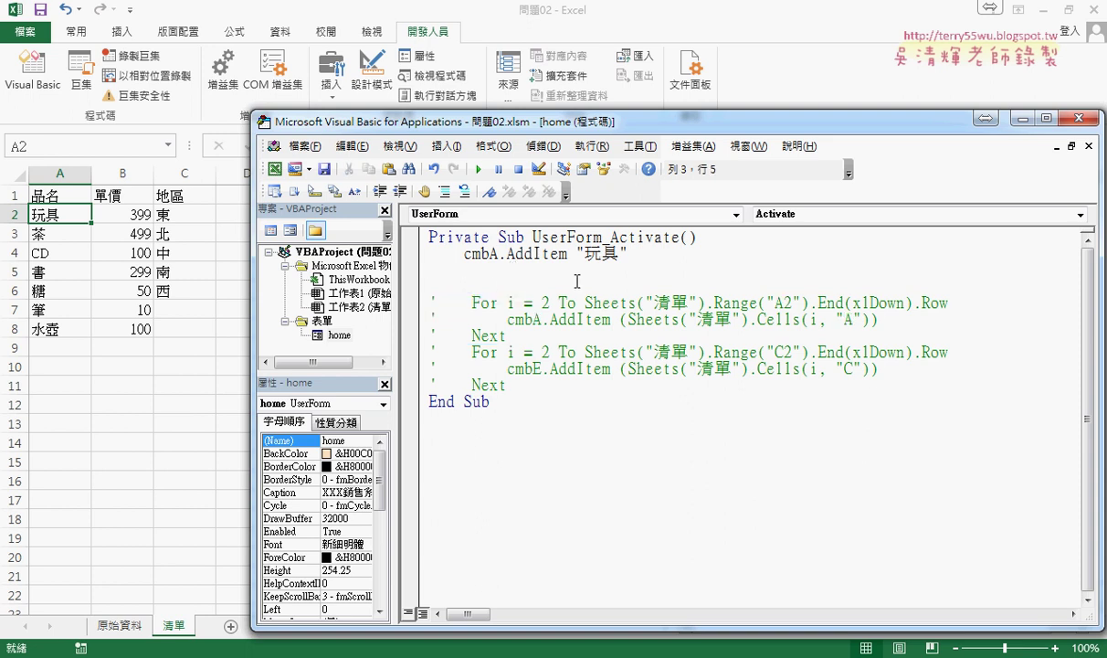
{"action": "type", "text": "for "}
{"action": "type", "text": "i="}
{"action": "key", "text": "BackSpace"}
{"action": "type", "text": "2 "}
{"action": "type", "text": "to"}
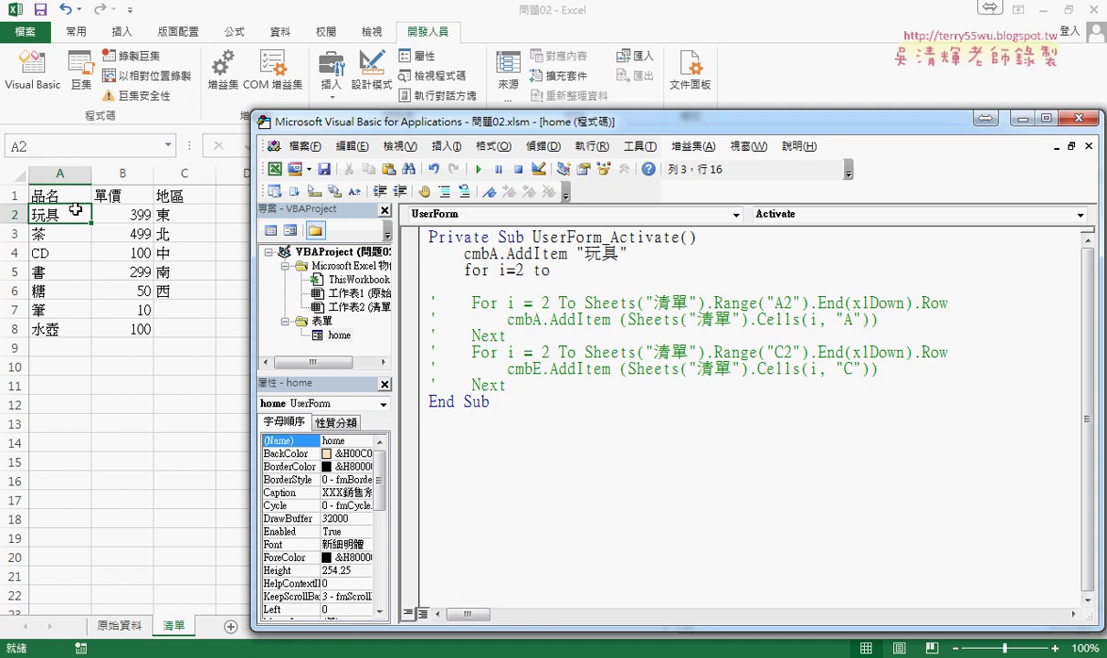
Step: Finish the For line with Range("A2").End(xlDown).Row copied from the old loop, and add Next below it
{"action": "left_click", "coordinate": [970, 302]}
{"action": "key", "text": "Return"}
{"action": "mouse_move", "coordinate": [950, 302]}
{"action": "left_mouse_down"}
{"action": "mouse_move", "coordinate": [726, 302]}
{"action": "mouse_move", "coordinate": [671, 279]}
{"action": "mouse_move", "coordinate": [553, 269]}
{"action": "left_mouse_up"}
{"action": "left_click", "coordinate": [553, 269]}
{"action": "left_click", "coordinate": [813, 269]}
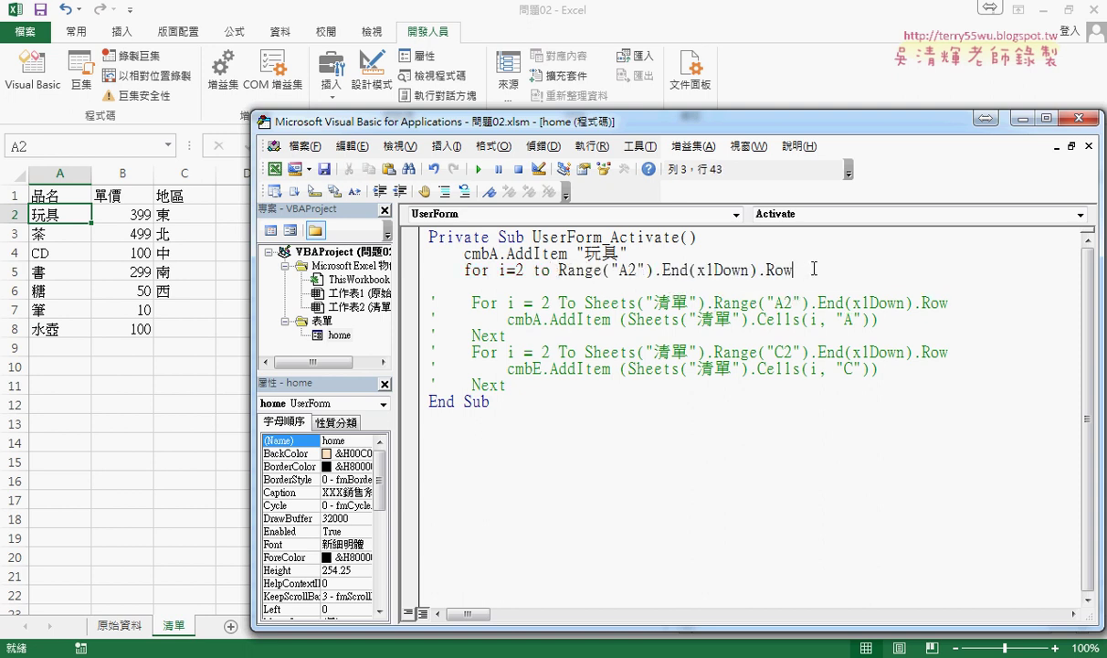
{"action": "key", "text": "Return"}
{"action": "key", "text": "Return"}
{"action": "type", "text": "nex"}
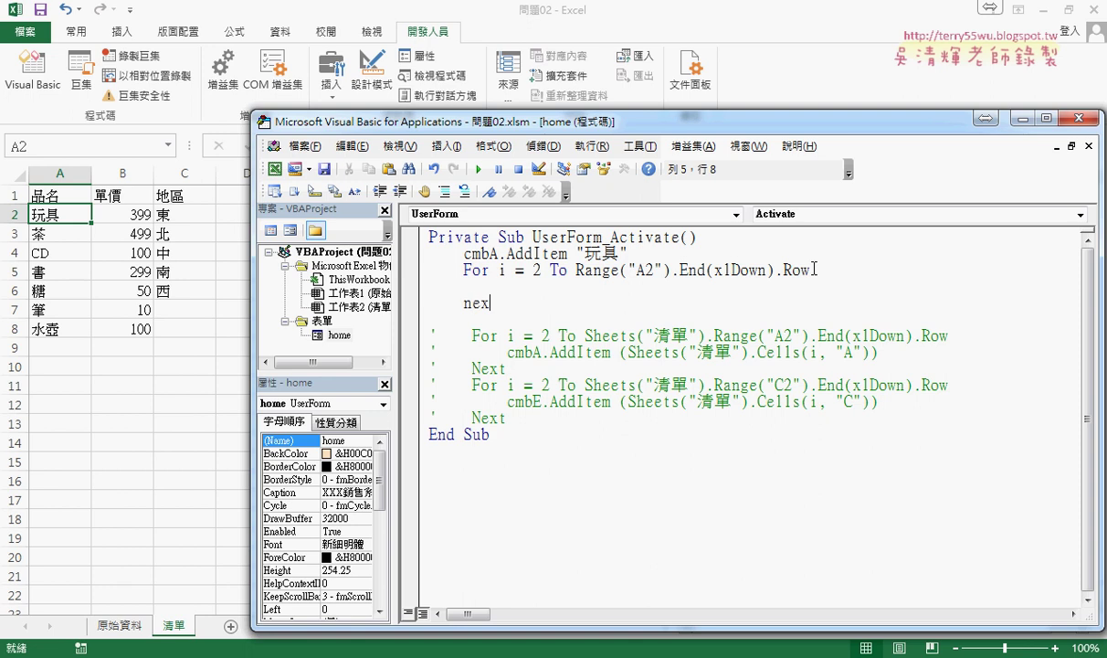
{"action": "type", "text": "t"}
Step: Put cmbA.AddItem Cells(i,"A") as the loop body
{"action": "left_click", "coordinate": [630, 448]}
{"action": "left_click", "coordinate": [539, 284]}
{"action": "type", "text": "cm"}
{"action": "type", "text": "bA"}
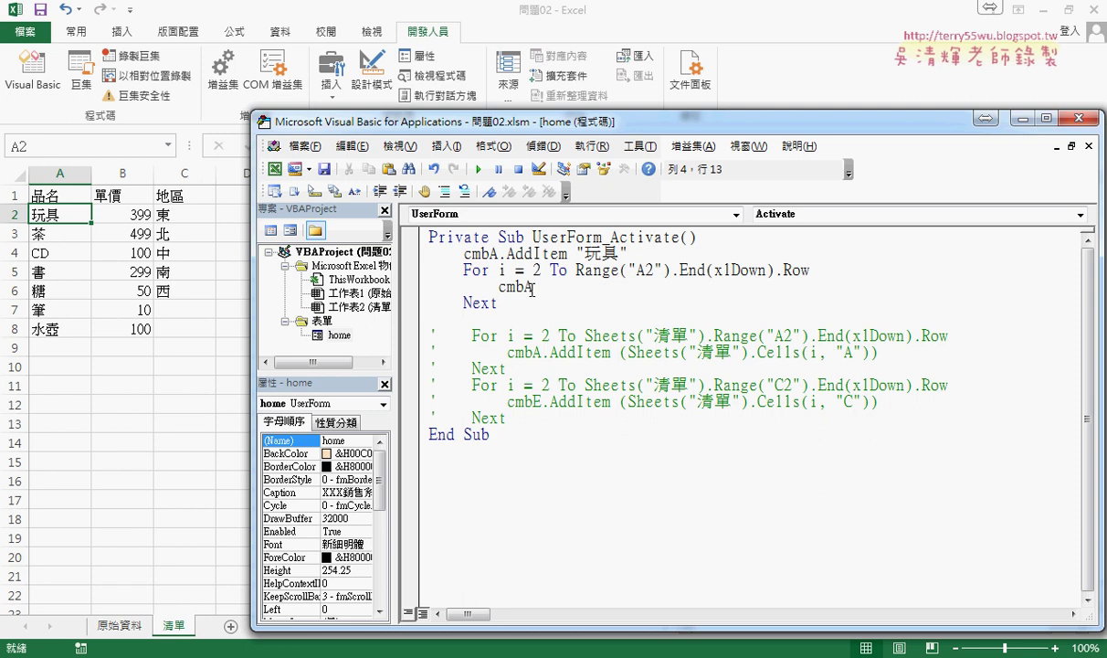
{"action": "type", "text": "."}
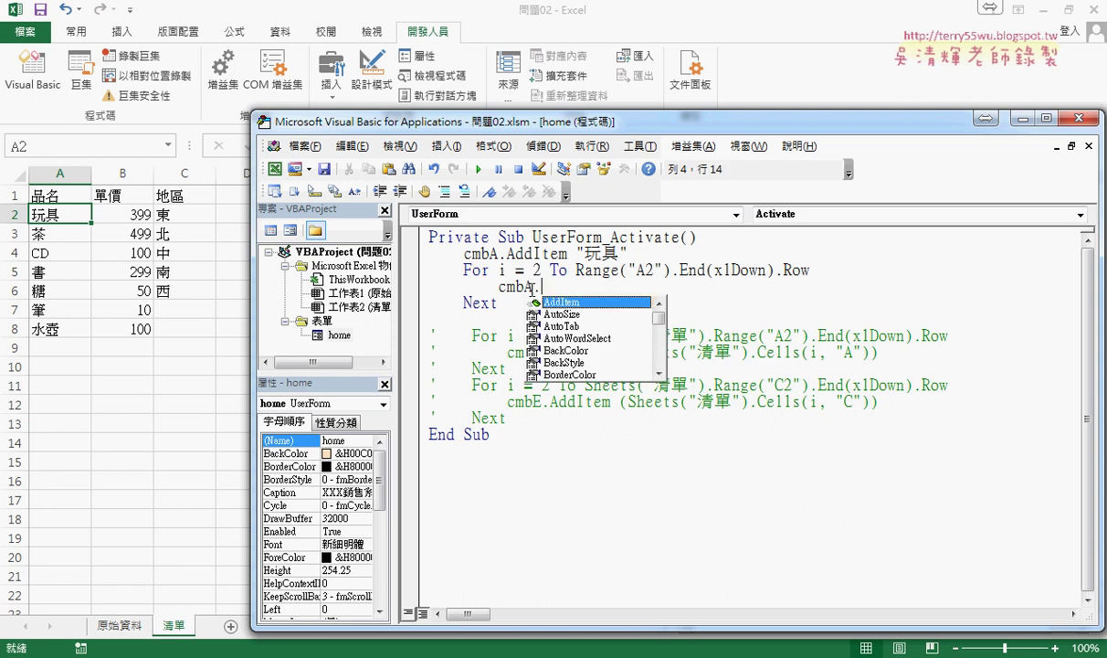
{"action": "key", "text": "space"}
{"action": "type", "text": "AddItem c"}
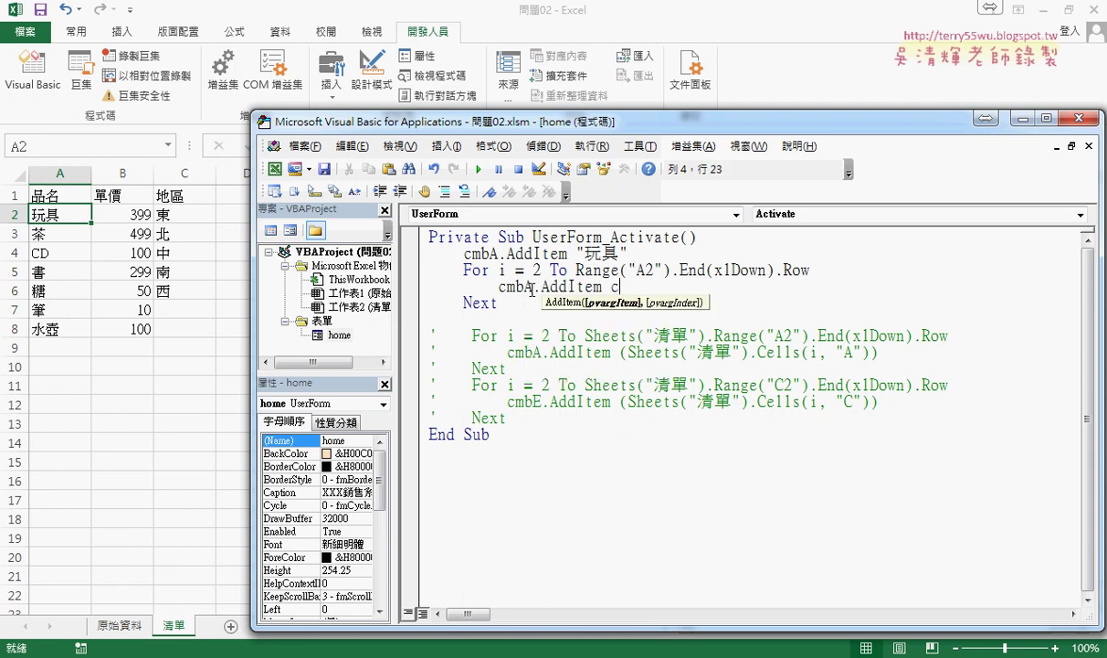
{"action": "type", "text": "ells"}
{"action": "type", "text": "("}
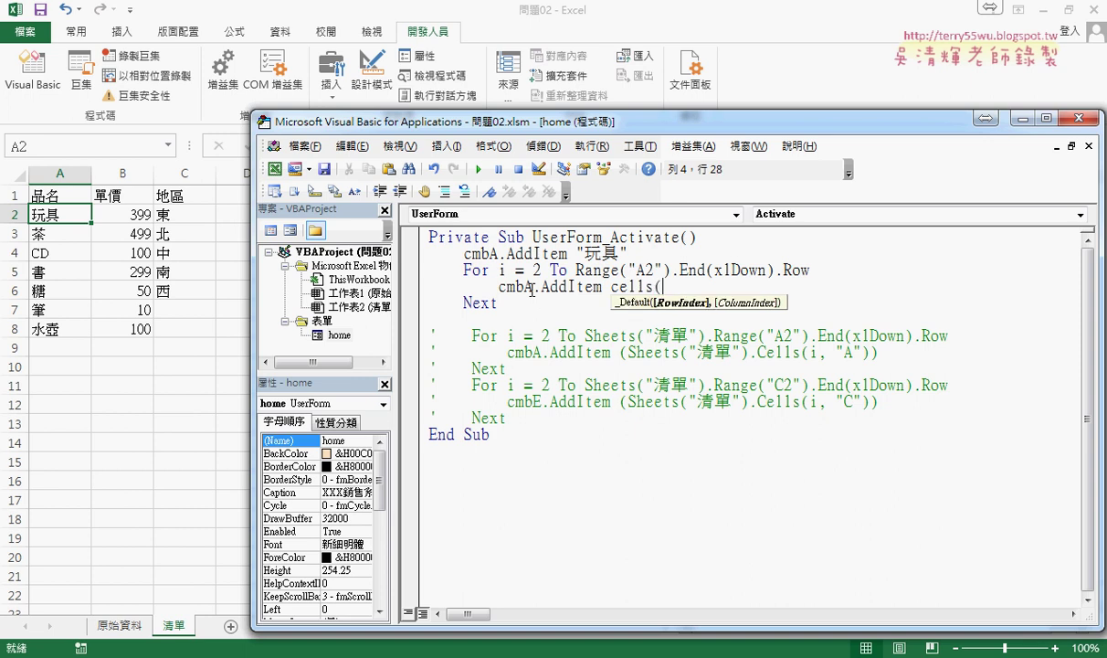
{"action": "type", "text": "i,\""}
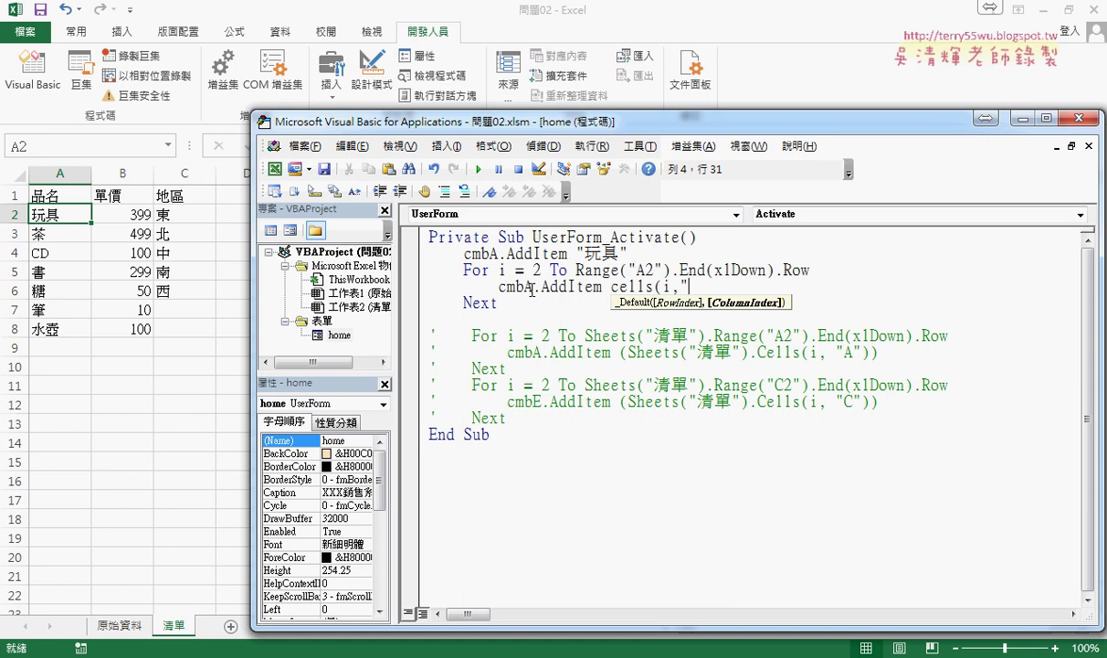
{"action": "type", "text": "A\")"}
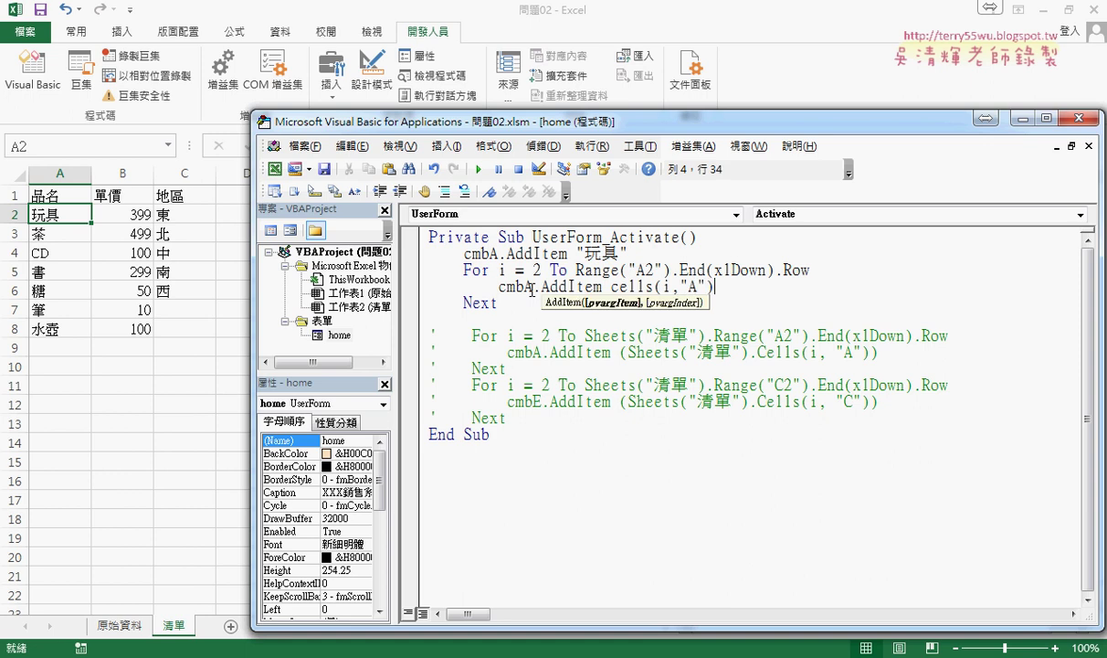
{"action": "key", "text": "Down"}
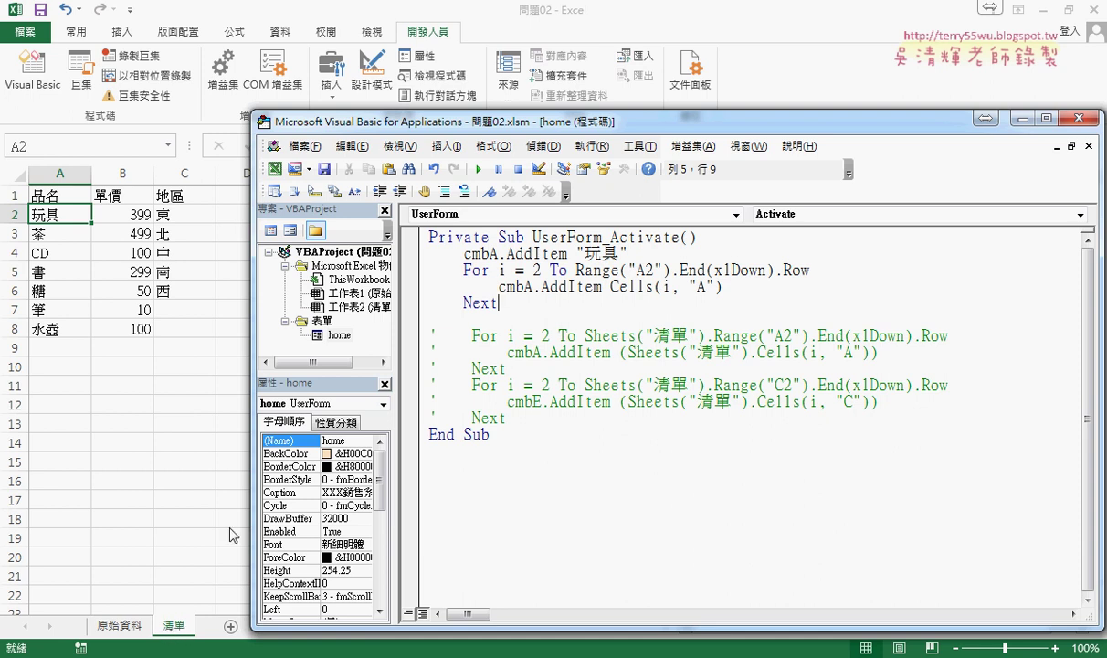
{"action": "left_click", "coordinate": [594, 316]}
Step: Delete the hard-coded cmbA.AddItem "玩具" line
{"action": "left_click_drag", "start_coordinate": [627, 352], "coordinate": [757, 352]}
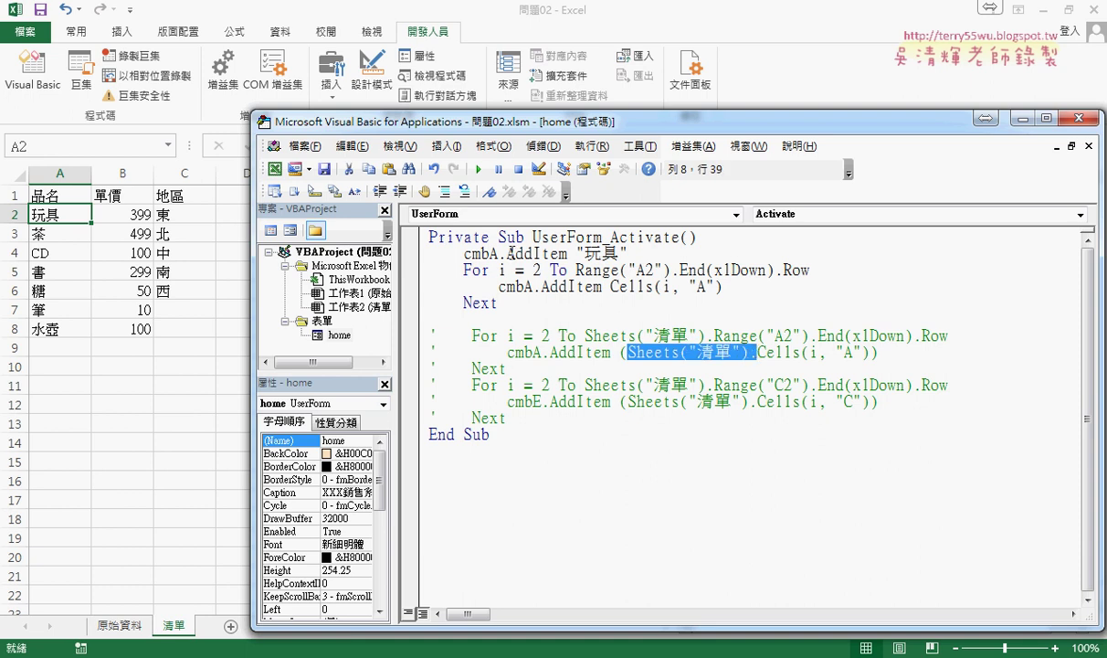
{"action": "left_click", "coordinate": [564, 271]}
{"action": "left_click", "coordinate": [408, 251]}
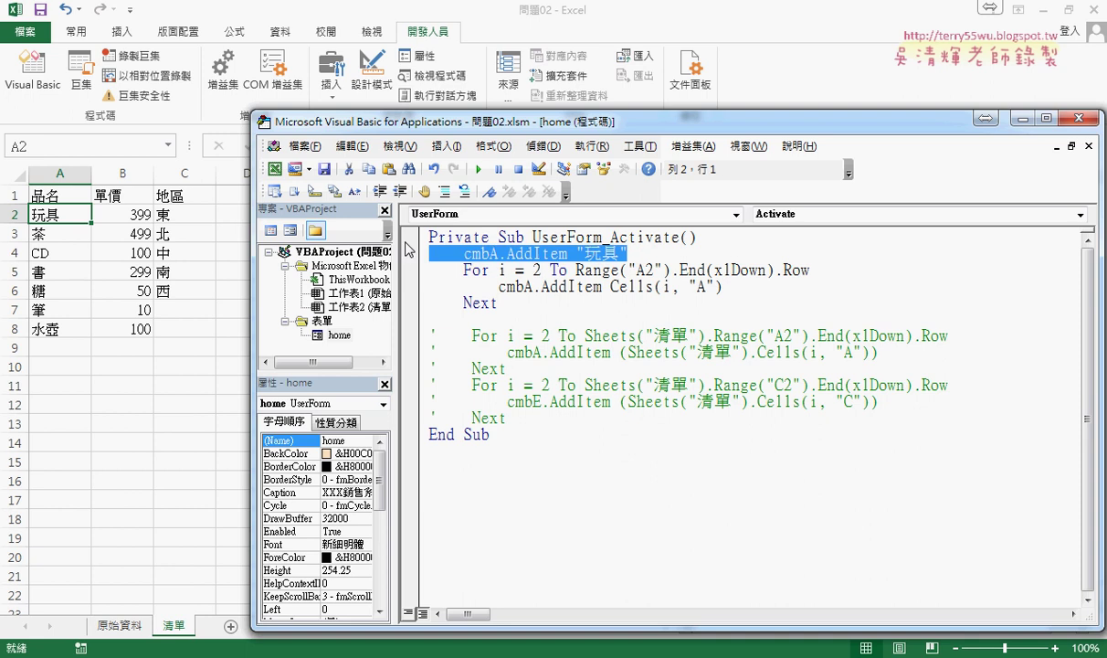
{"action": "key", "text": "Delete"}
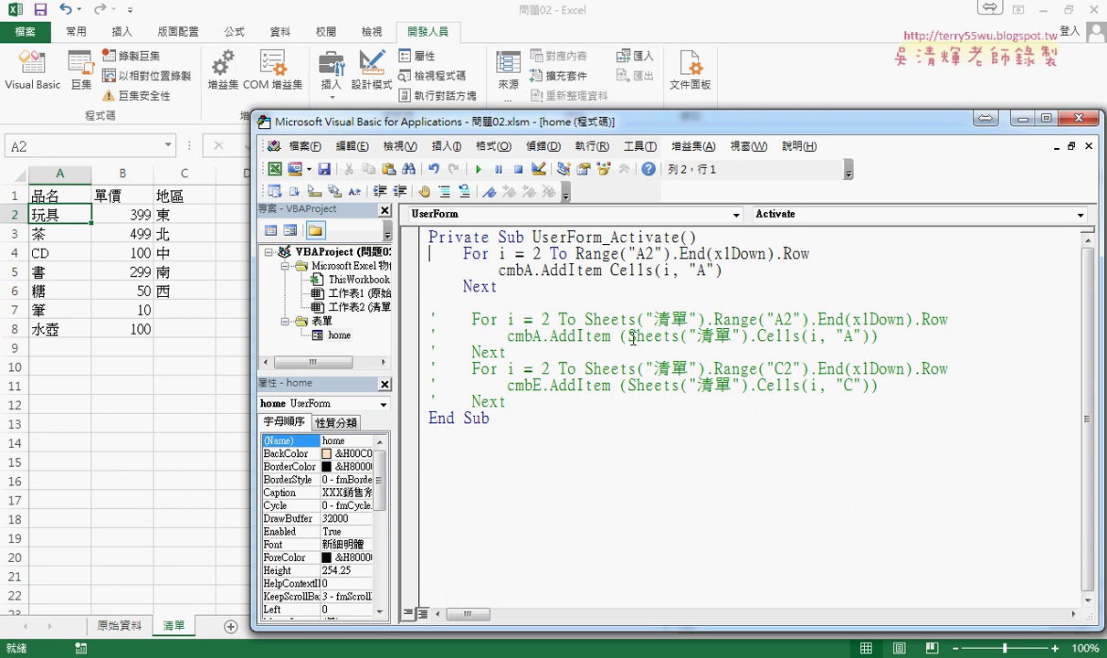
Step: Prefix the loop's Range and Cells with Sheets("清單"). and add blank lines after Next
{"action": "left_click_drag", "start_coordinate": [627, 335], "coordinate": [757, 336]}
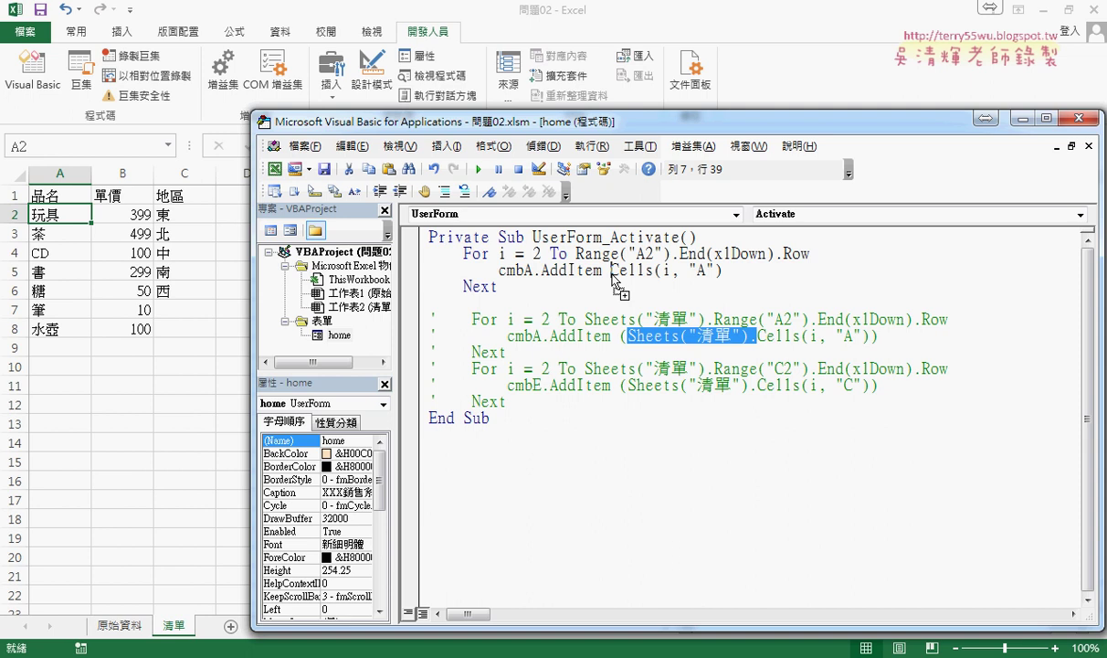
{"action": "mouse_move", "coordinate": [612, 274]}
{"action": "left_mouse_down"}
{"action": "mouse_move", "coordinate": [740, 270]}
{"action": "mouse_move", "coordinate": [575, 254]}
{"action": "left_mouse_up"}
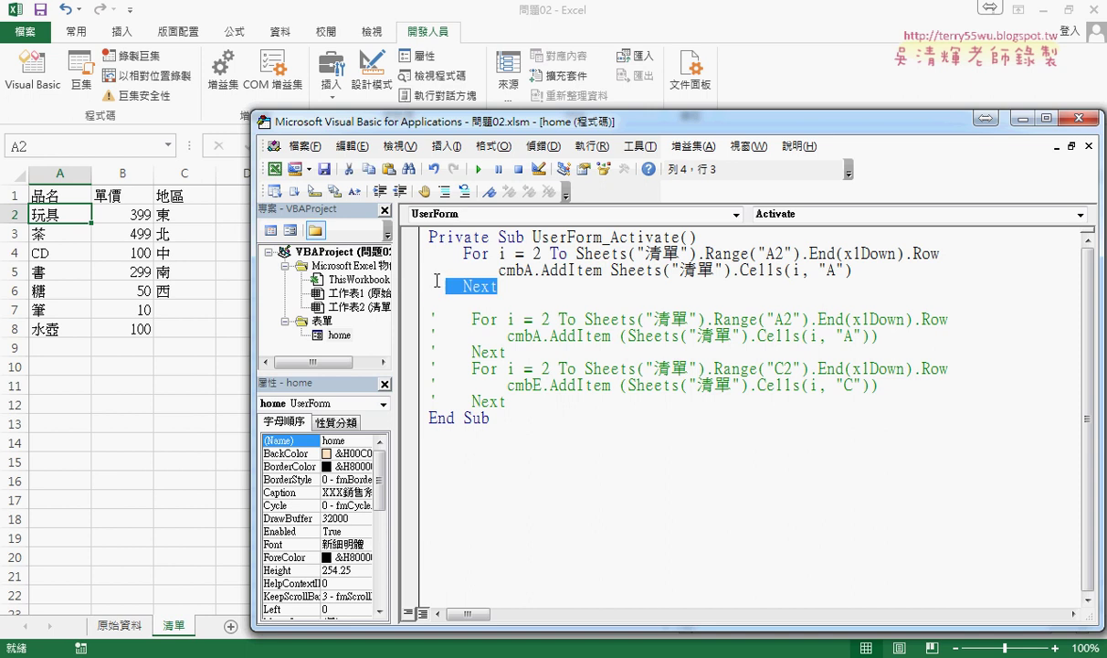
{"action": "left_click_drag", "start_coordinate": [498, 286], "coordinate": [429, 254]}
{"action": "key", "text": "ctrl+c"}
{"action": "left_click", "coordinate": [507, 296]}
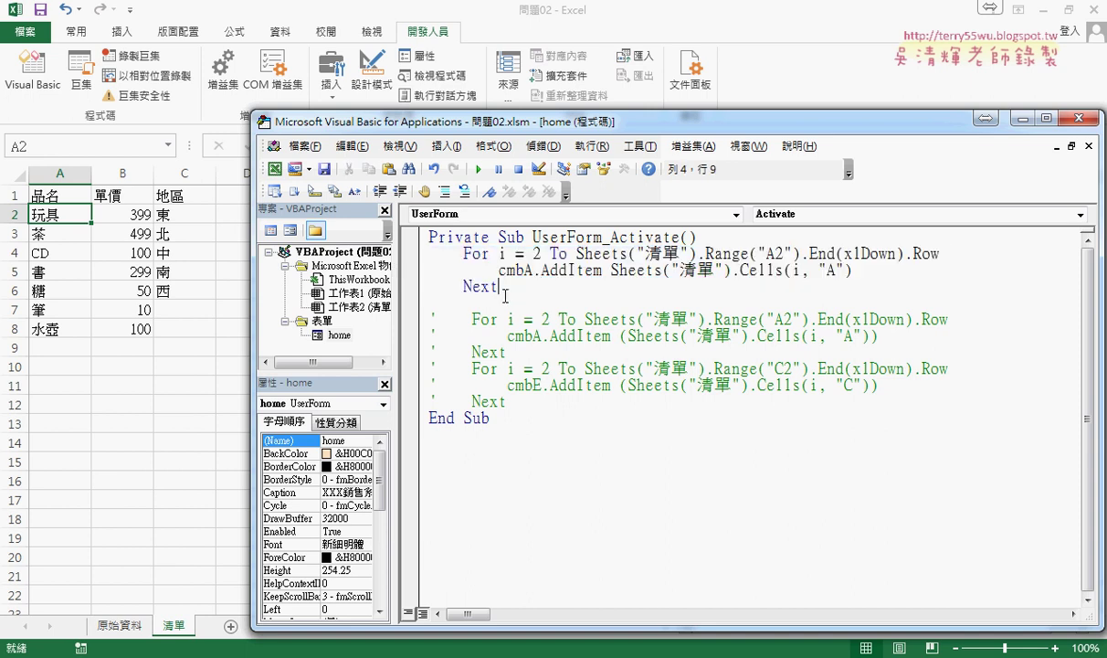
{"action": "key", "text": "Return"}
{"action": "key", "text": "Return"}
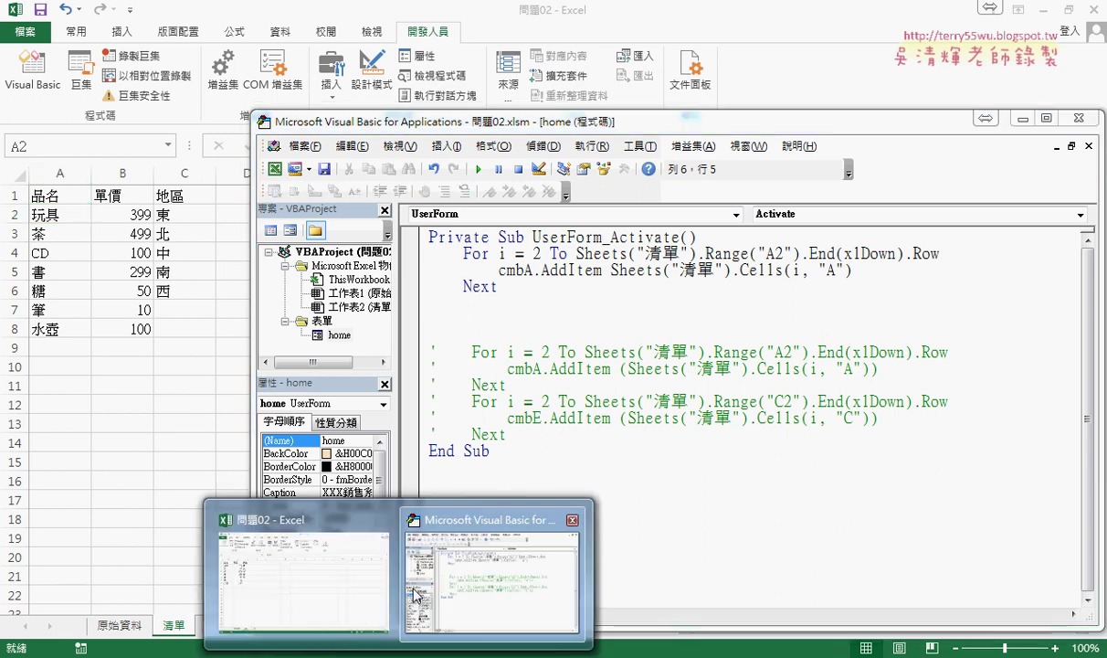
{"action": "double_click", "coordinate": [338, 335]}
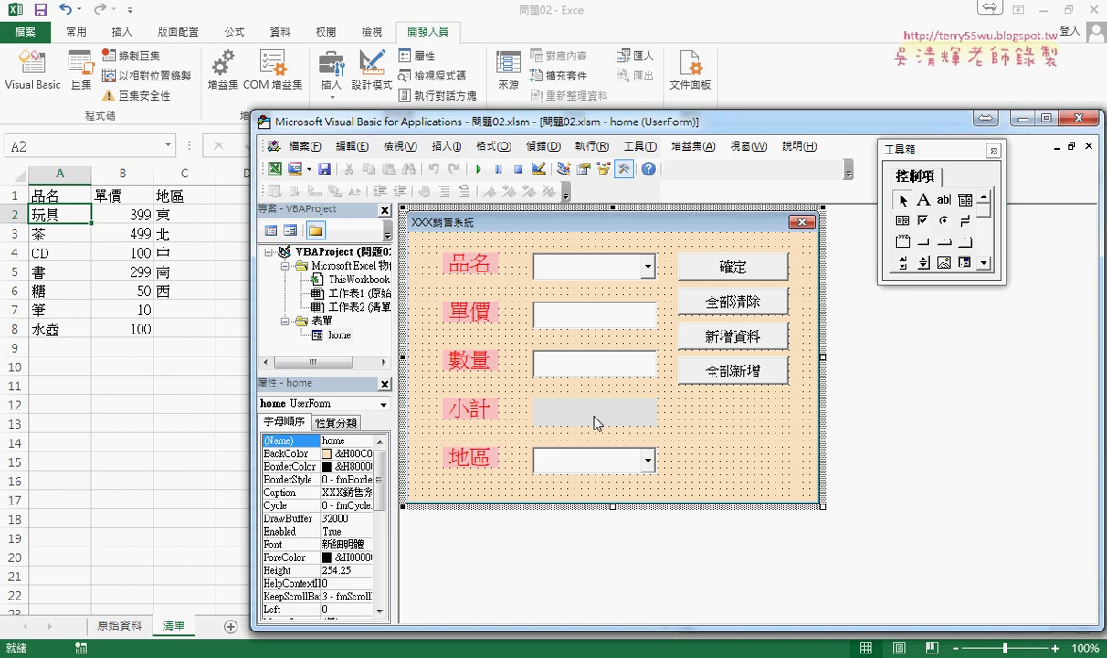
{"action": "left_click", "coordinate": [594, 459]}
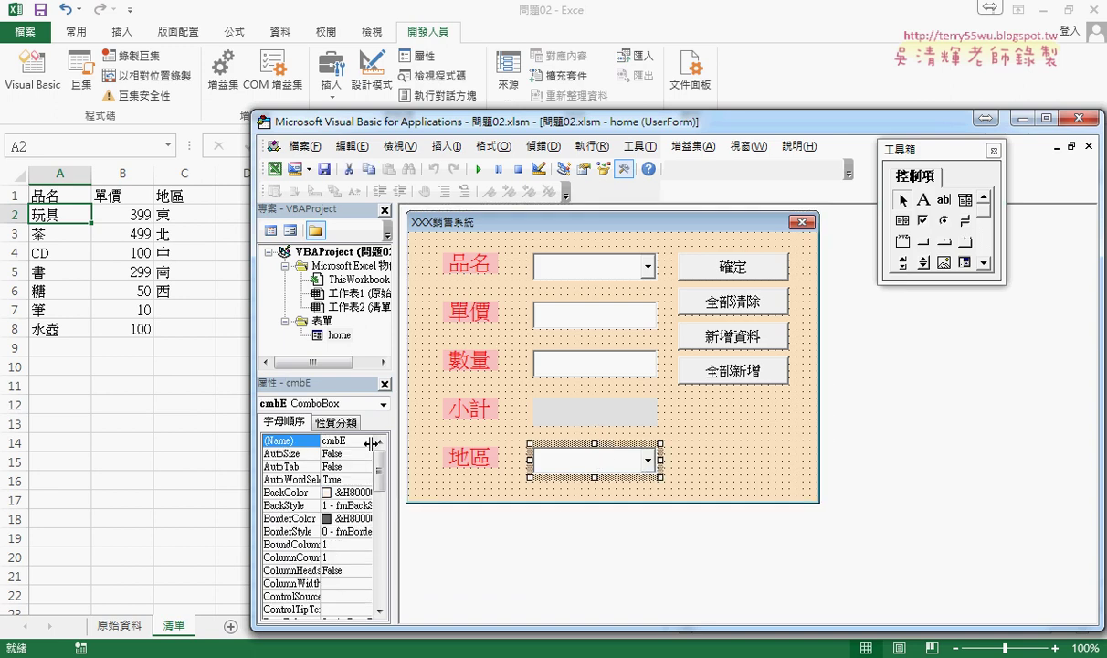
{"action": "double_click", "coordinate": [768, 452]}
{"action": "left_click_drag", "start_coordinate": [498, 286], "coordinate": [348, 241]}
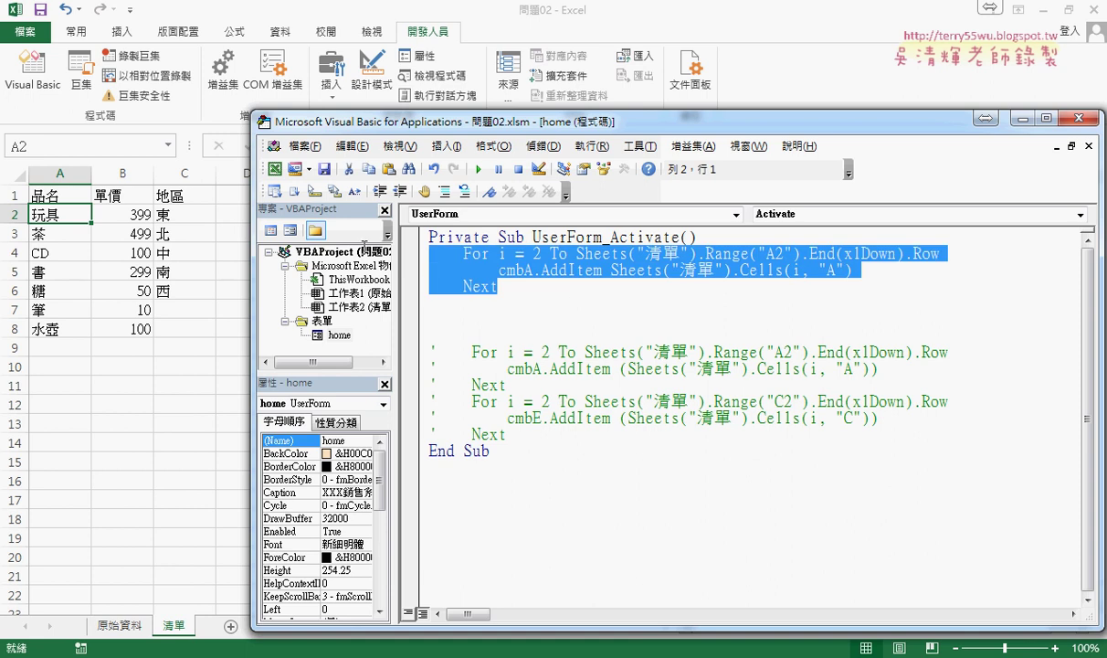
Step: Paste a copy of the loop below and change its start cell from A2 to C2
{"action": "left_click", "coordinate": [448, 319]}
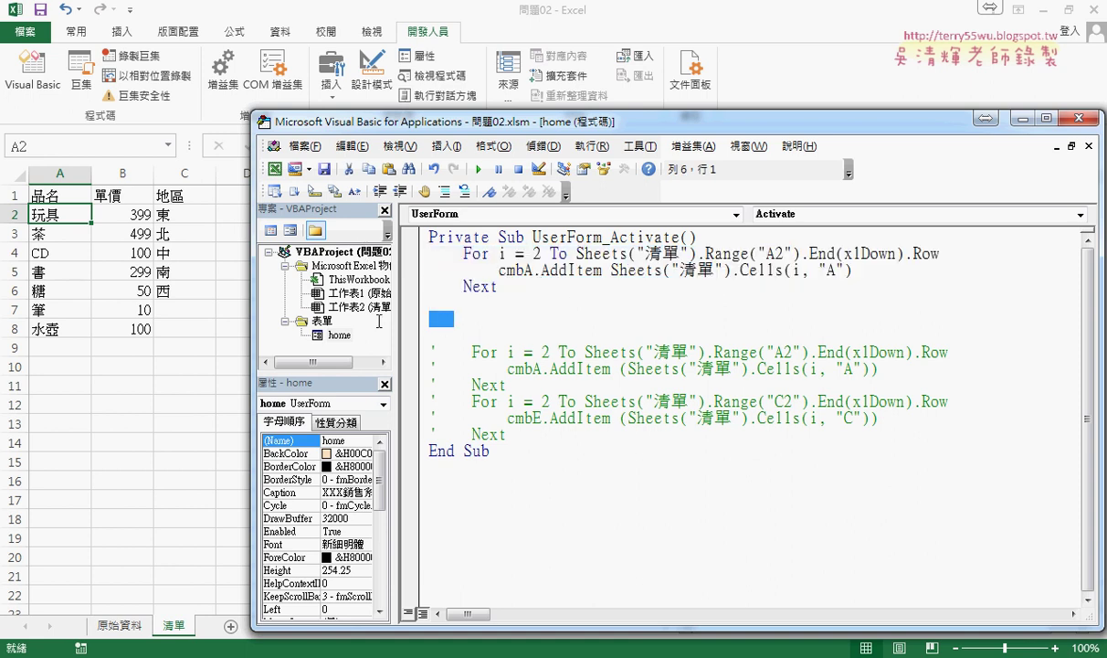
{"action": "key", "text": "ctrl+v"}
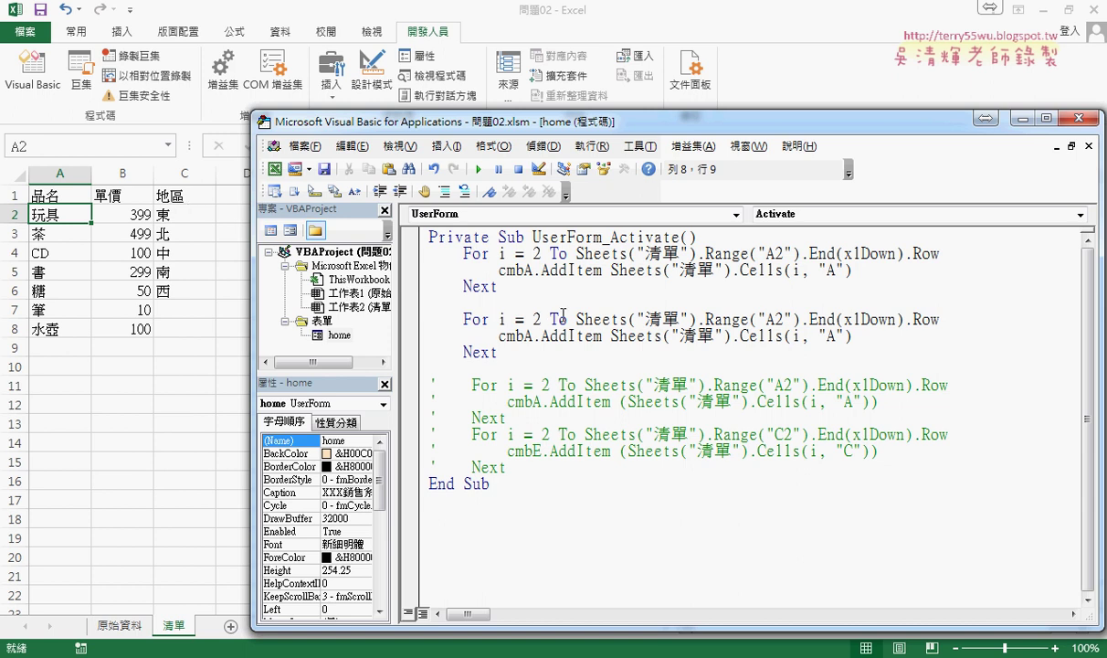
{"action": "left_click_drag", "start_coordinate": [774, 319], "coordinate": [765, 318]}
{"action": "type", "text": "C"}
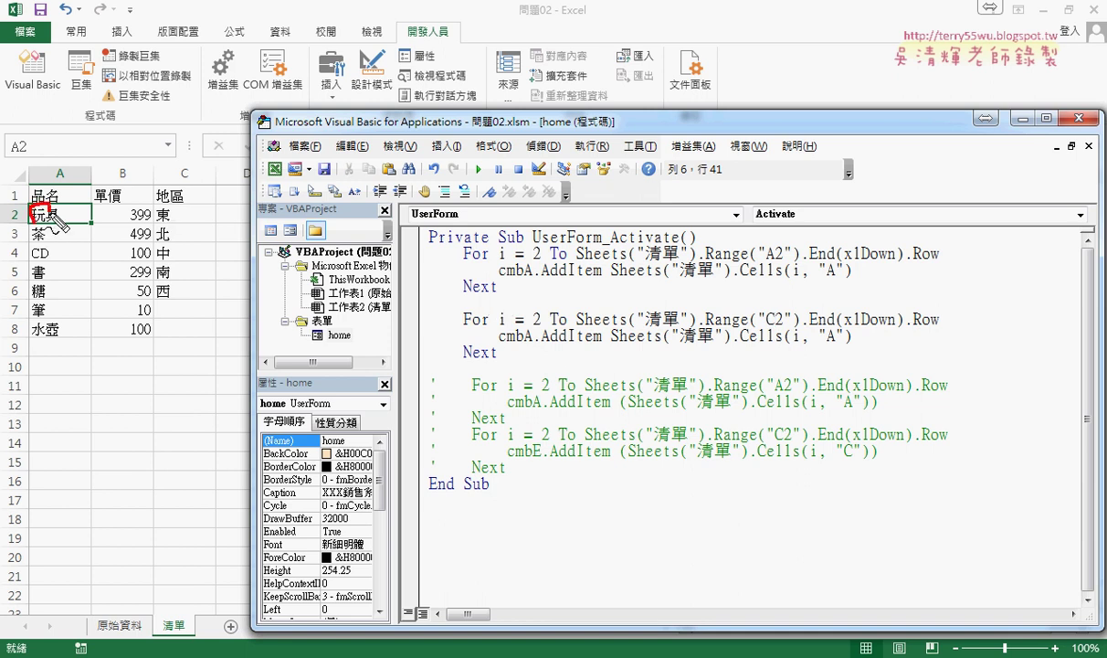
{"action": "left_click_drag", "start_coordinate": [46, 231], "coordinate": [57, 265]}
{"action": "mouse_move", "coordinate": [178, 221]}
{"action": "left_mouse_down"}
{"action": "mouse_move", "coordinate": [164, 224]}
{"action": "mouse_move", "coordinate": [168, 276]}
{"action": "left_mouse_up"}
{"action": "left_click_drag", "start_coordinate": [768, 324], "coordinate": [791, 323]}
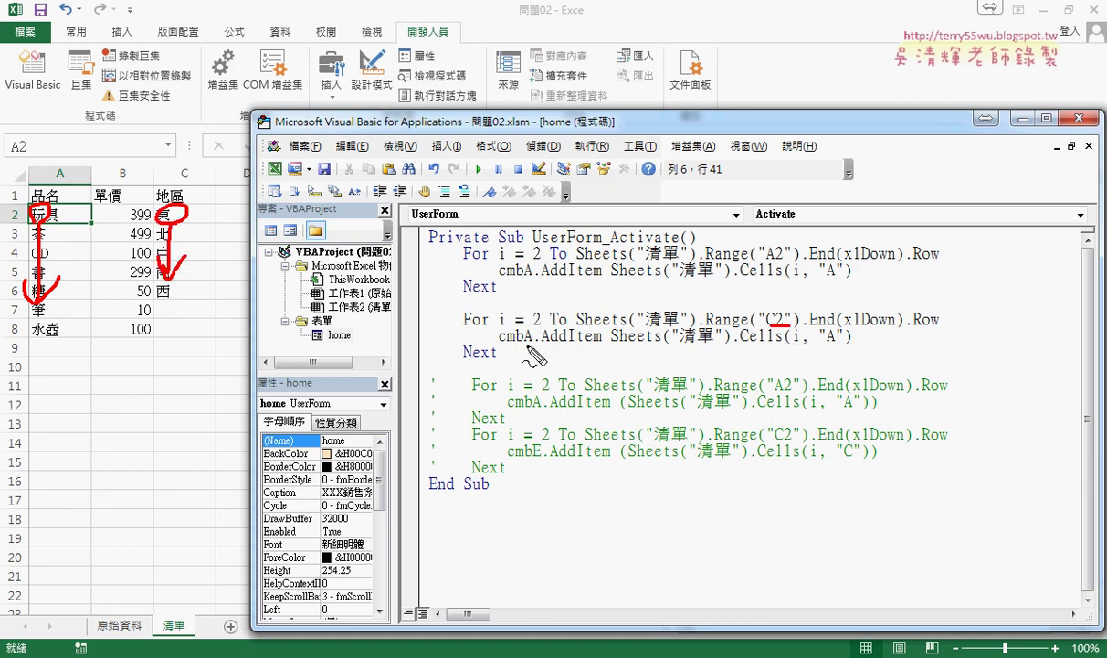
{"action": "left_click_drag", "start_coordinate": [518, 340], "coordinate": [532, 338]}
{"action": "key", "text": "Escape"}
Step: In the copied loop, change cmbA to cmbE and the Cells column from "A" to "C"
{"action": "left_click_drag", "start_coordinate": [532, 336], "coordinate": [525, 336]}
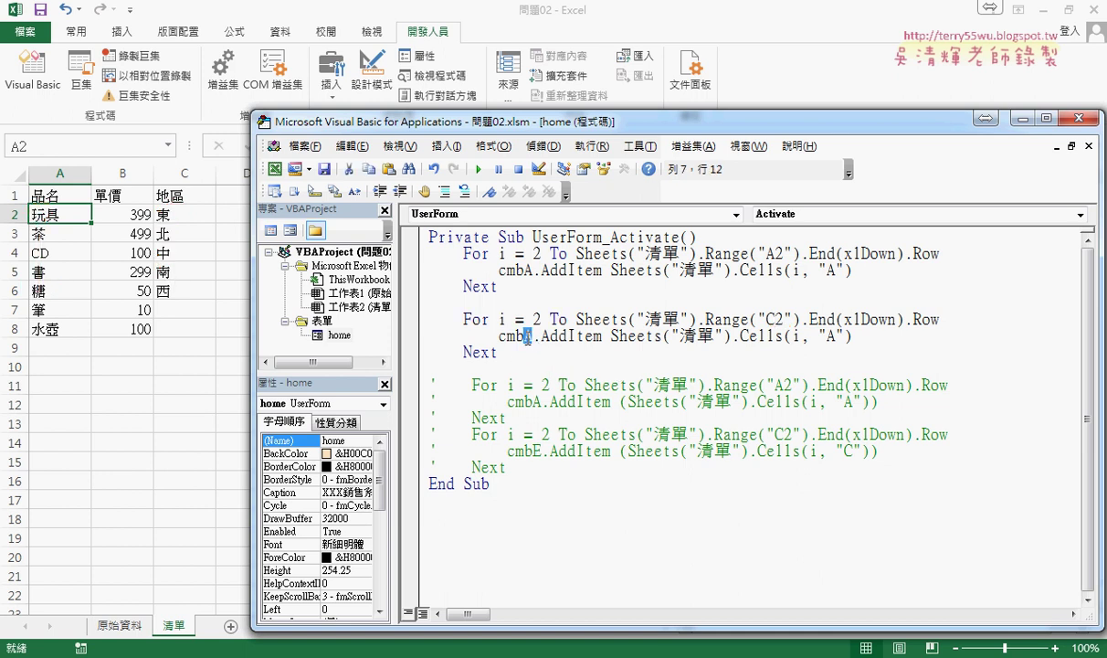
{"action": "type", "text": "E"}
{"action": "left_click", "coordinate": [812, 336]}
{"action": "double_click", "coordinate": [833, 336]}
{"action": "type", "text": "C"}
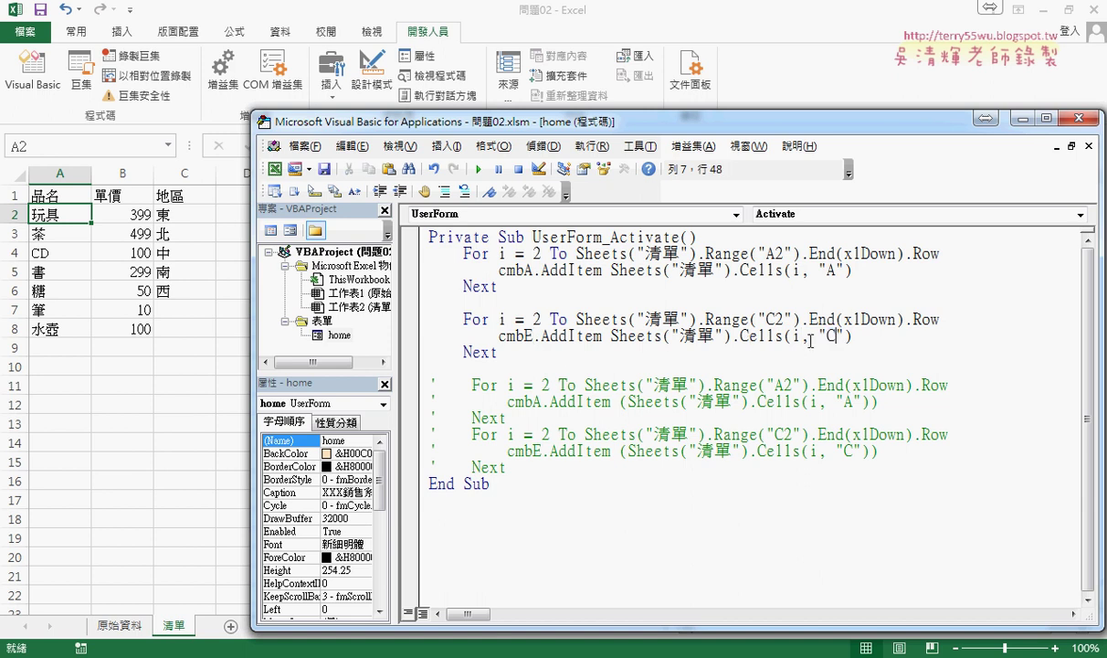
{"action": "left_click", "coordinate": [819, 501]}
{"action": "mouse_move", "coordinate": [882, 354]}
{"action": "left_mouse_down"}
{"action": "mouse_move", "coordinate": [437, 334]}
{"action": "mouse_move", "coordinate": [431, 254]}
{"action": "left_mouse_up"}
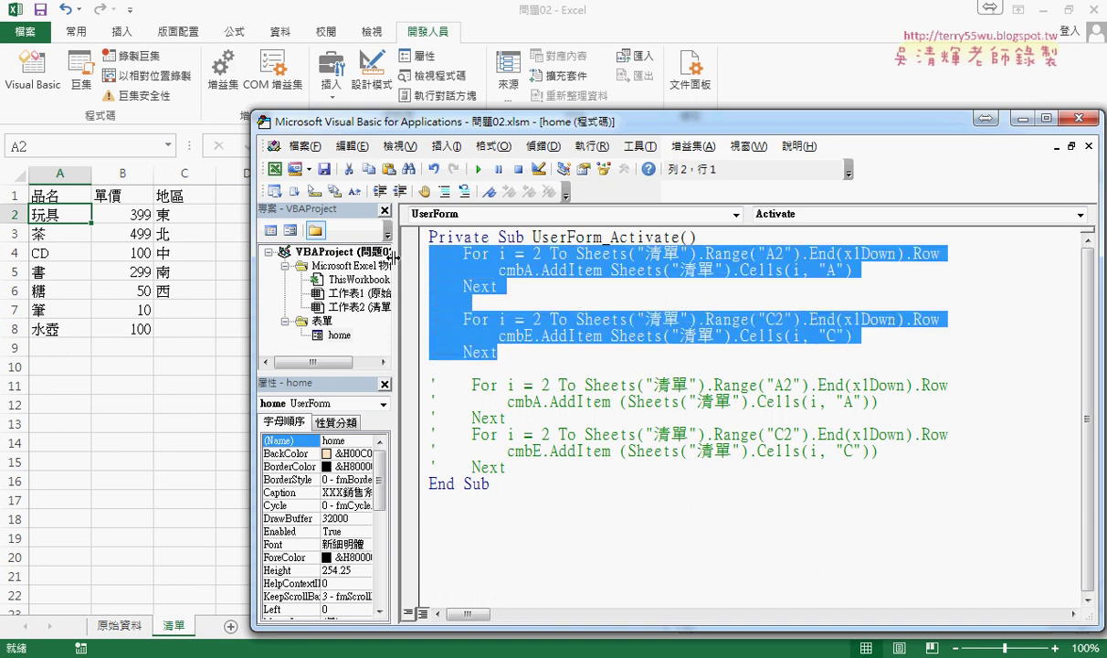
Step: Add the comment line '品名清單 above the cmbA loop
{"action": "left_click", "coordinate": [763, 240]}
{"action": "key", "text": "Return"}
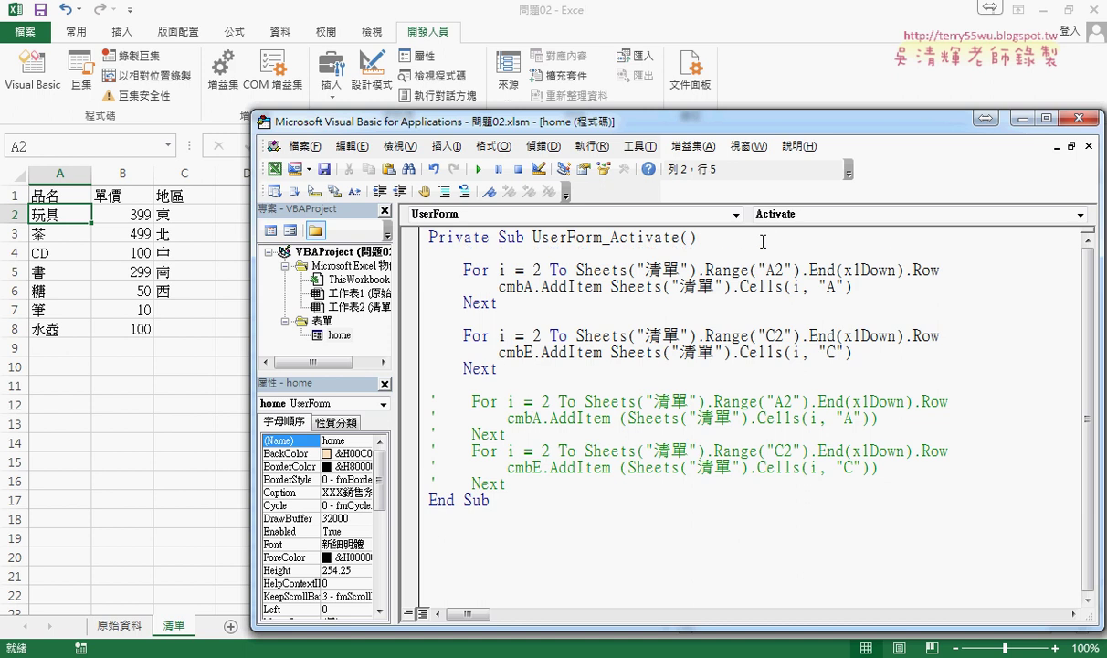
{"action": "key", "text": "ctrl+space"}
{"action": "type", "text": "'"}
{"action": "key", "text": "ctrl+space"}
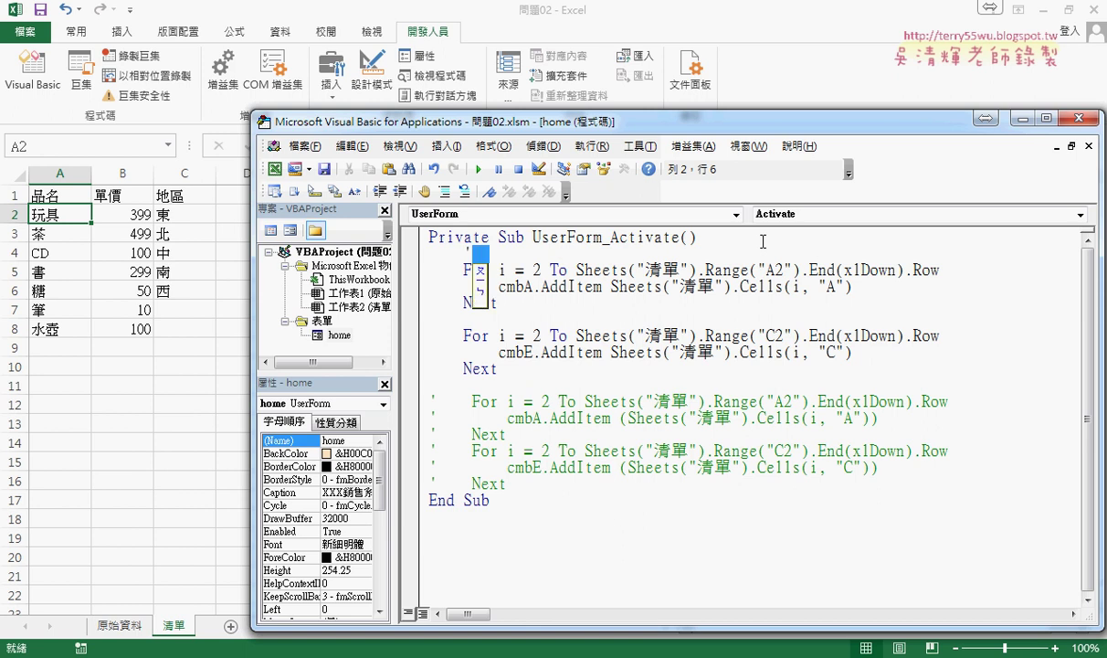
{"action": "type", "text": "品名"}
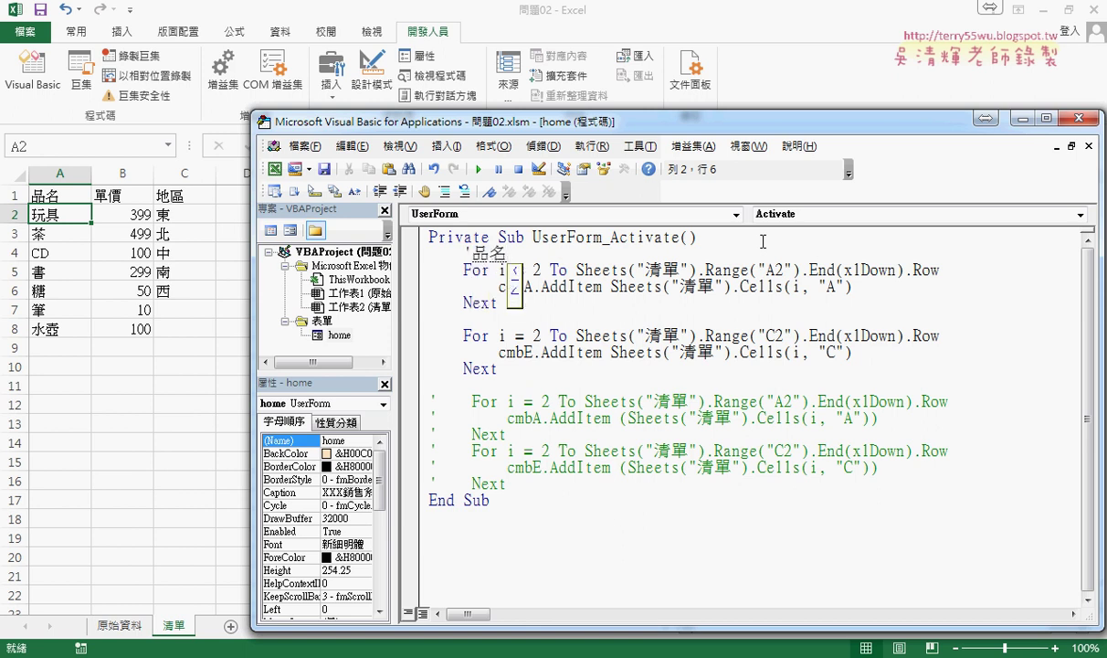
{"action": "type", "text": "清單"}
{"action": "key", "text": "Down"}
{"action": "key", "text": "Down"}
{"action": "key", "text": "Down"}
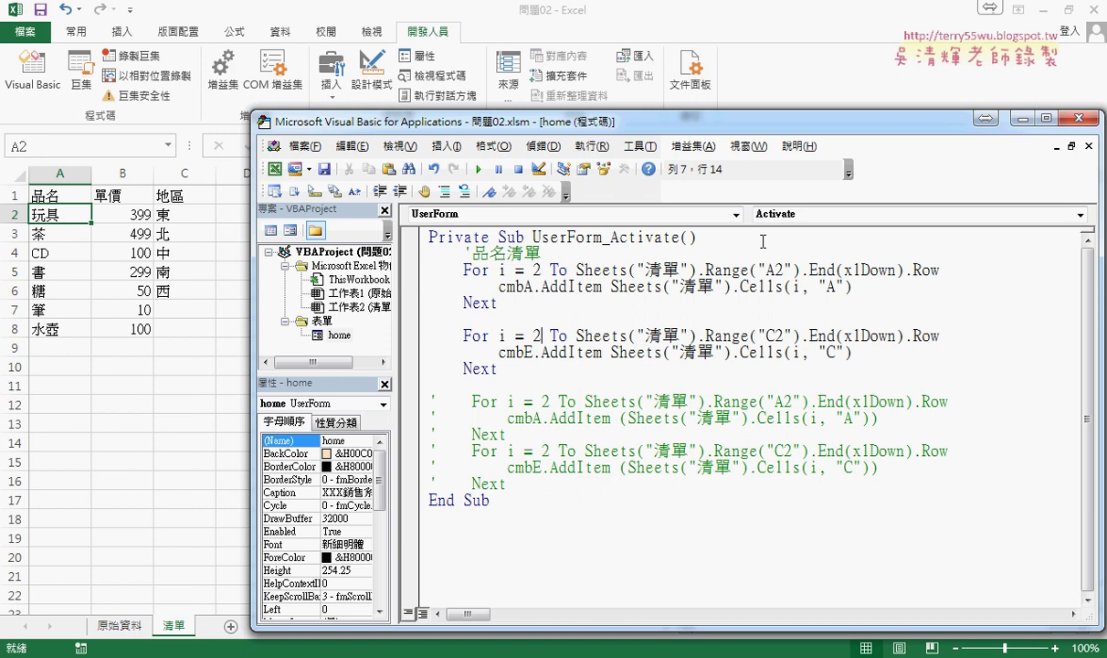
Step: Add the comment line '地區清單 above the cmbE loop
{"action": "key", "text": "Down"}
{"action": "key", "text": "Down"}
{"action": "key", "text": "Down"}
{"action": "key", "text": "Return"}
{"action": "key", "text": "Up"}
{"action": "key", "text": "Up"}
{"action": "key", "text": "Up"}
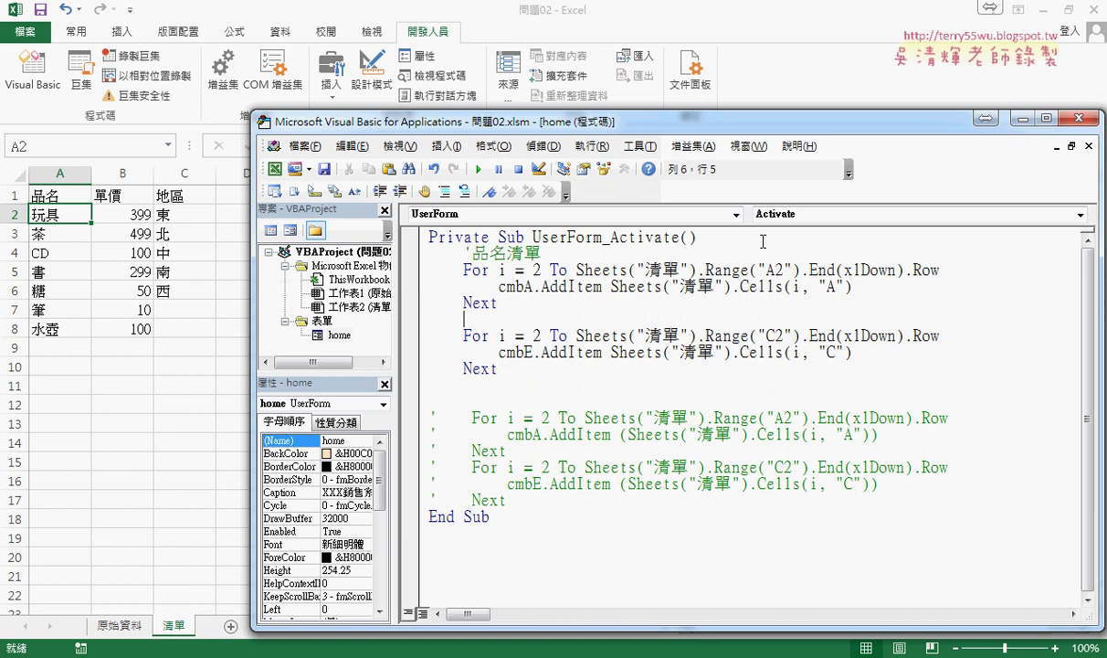
{"action": "type", "text": "'"}
{"action": "key", "text": "Return"}
{"action": "type", "text": "de"}
{"action": "key", "text": "BackSpace"}
{"action": "key", "text": "BackSpace"}
{"action": "type", "text": "地區"}
{"action": "type", "text": "清單"}
{"action": "key", "text": "Return"}
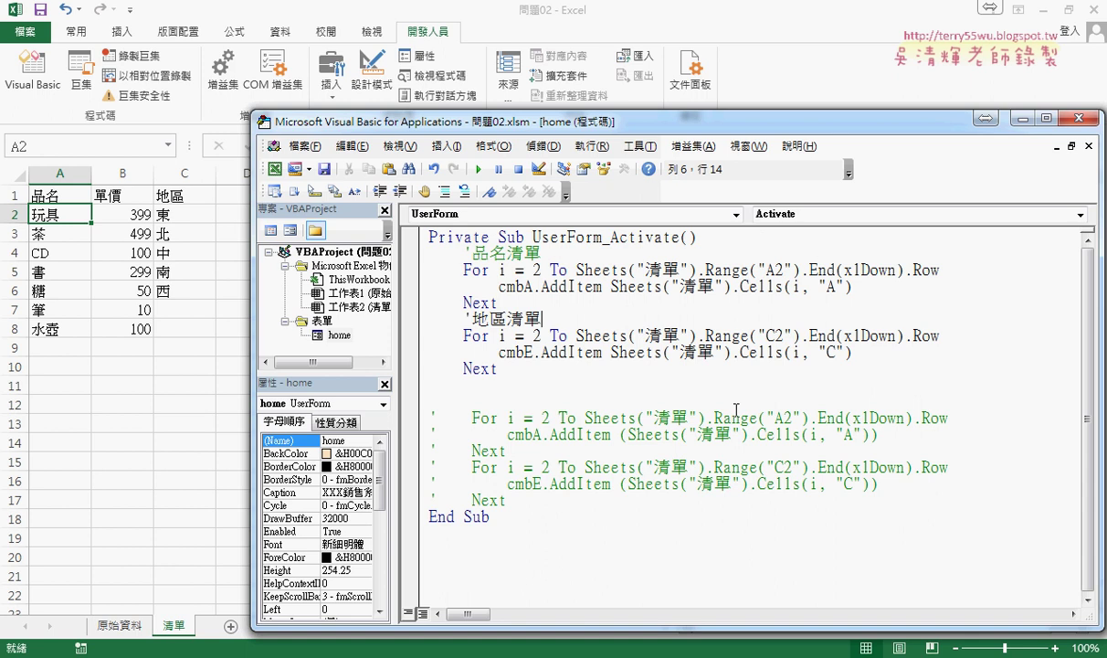
Step: Remove the extra blank line and insert an empty line after the Private Sub header
{"action": "key", "text": "Down"}
{"action": "key", "text": "Down"}
{"action": "key", "text": "Down"}
{"action": "key", "text": "Down"}
{"action": "key", "text": "shift+Home"}
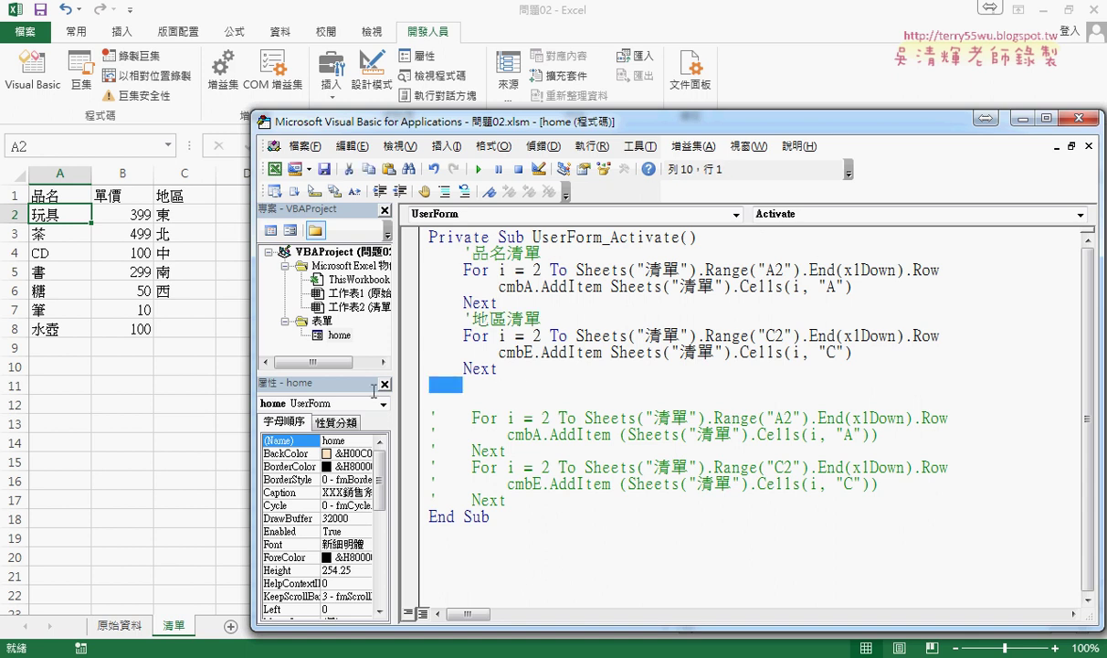
{"action": "key", "text": "Delete"}
{"action": "key", "text": "Delete"}
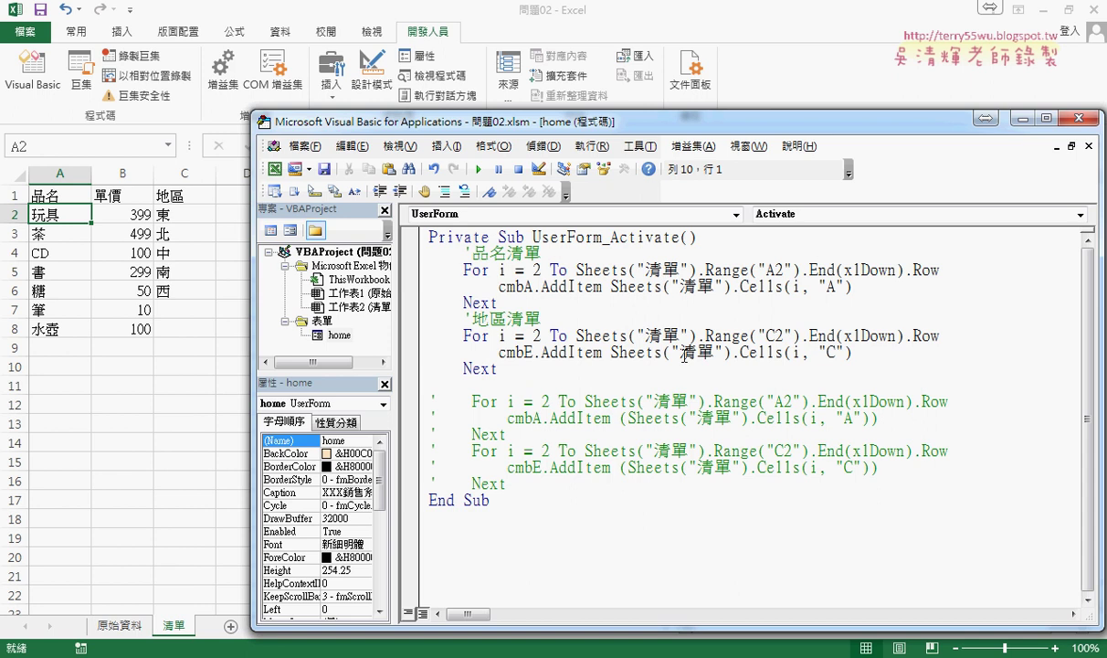
{"action": "left_click", "coordinate": [719, 238]}
{"action": "key", "text": "Return"}
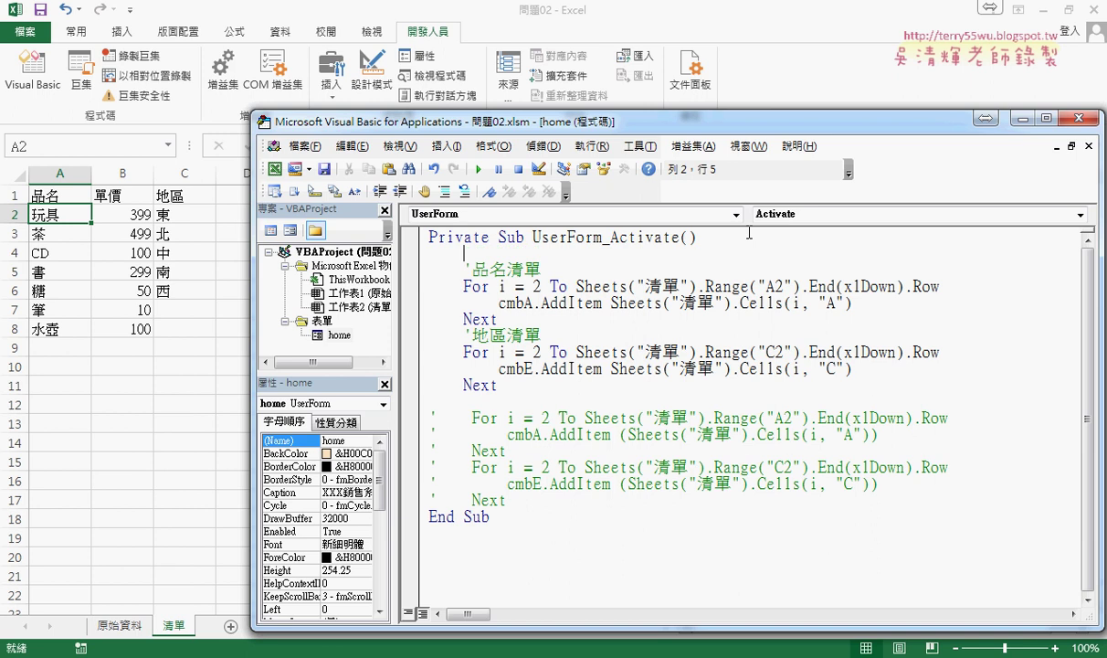
Step: Add Sheets("清單").Select as the first line of UserForm_Activate
{"action": "left_click_drag", "start_coordinate": [706, 287], "coordinate": [576, 288]}
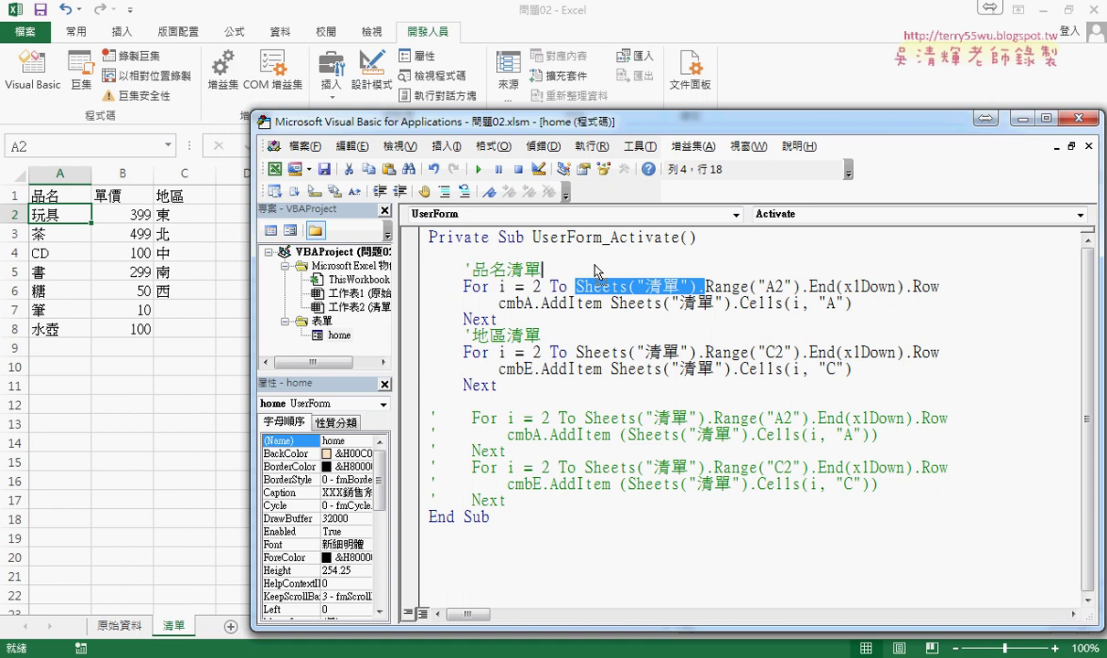
{"action": "left_click_drag", "start_coordinate": [589, 264], "coordinate": [589, 257]}
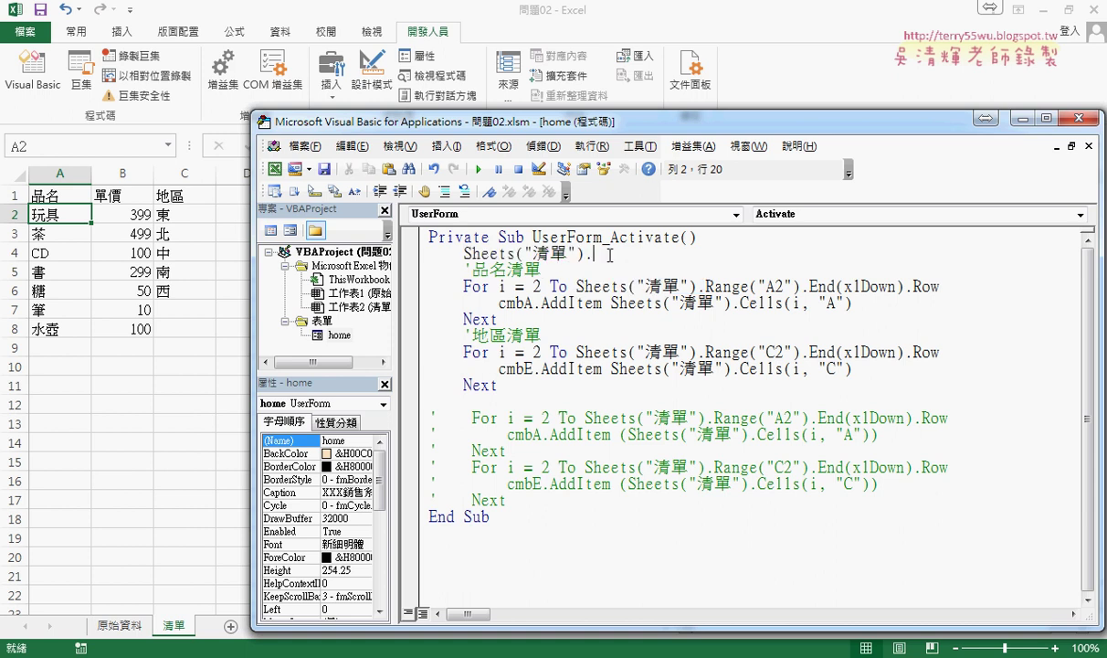
{"action": "key", "text": "ctrl+j"}
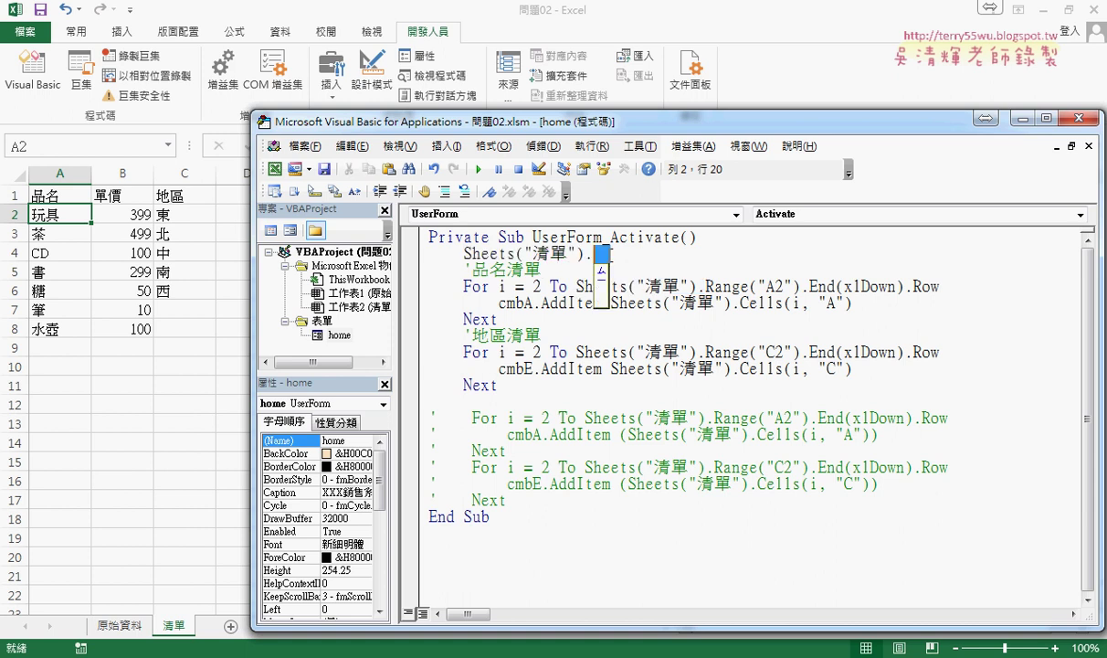
{"action": "key", "text": "Escape"}
{"action": "type", "text": "selec"}
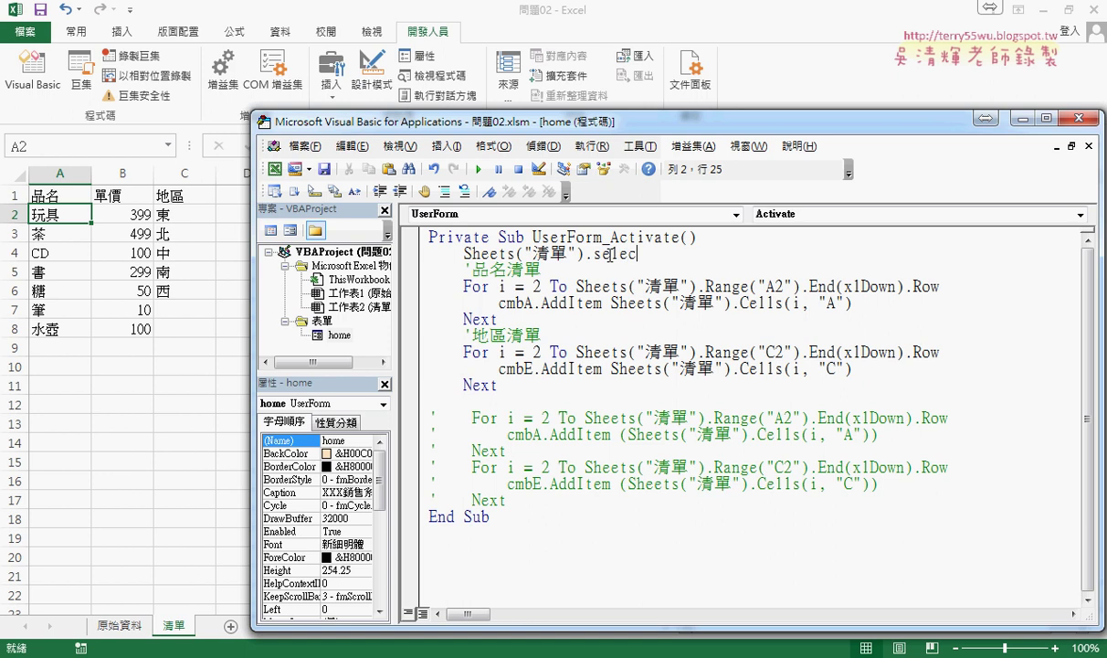
{"action": "type", "text": "t"}
{"action": "left_click_drag", "start_coordinate": [644, 253], "coordinate": [463, 253]}
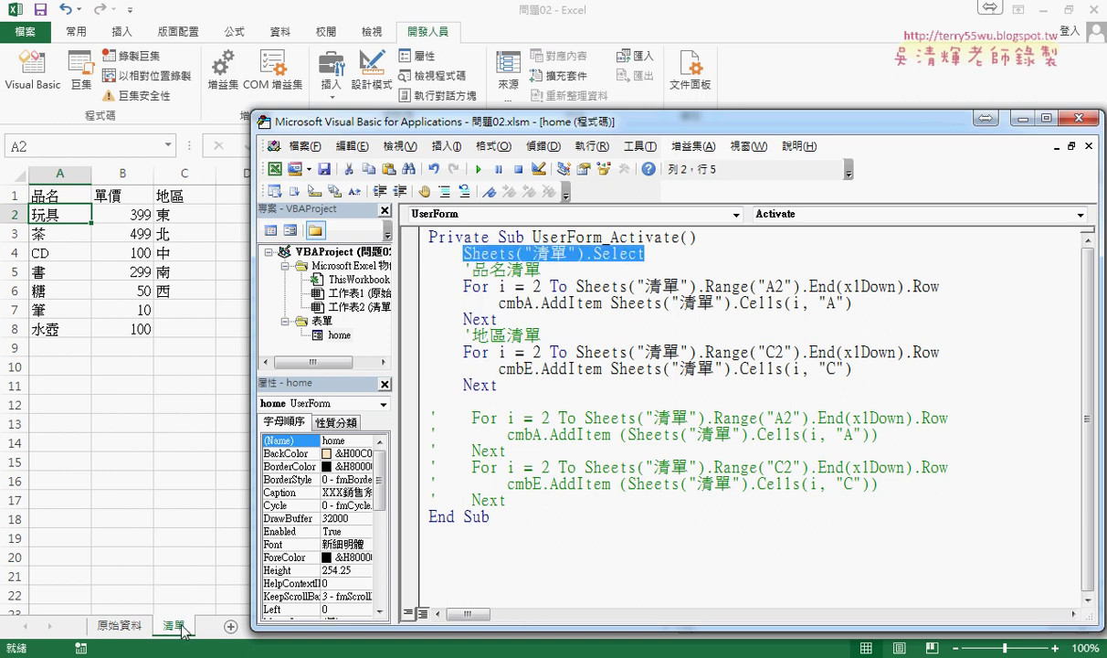
Step: Copy that line below the second loop and change it to Sheets(1).Select
{"action": "left_click", "coordinate": [488, 393]}
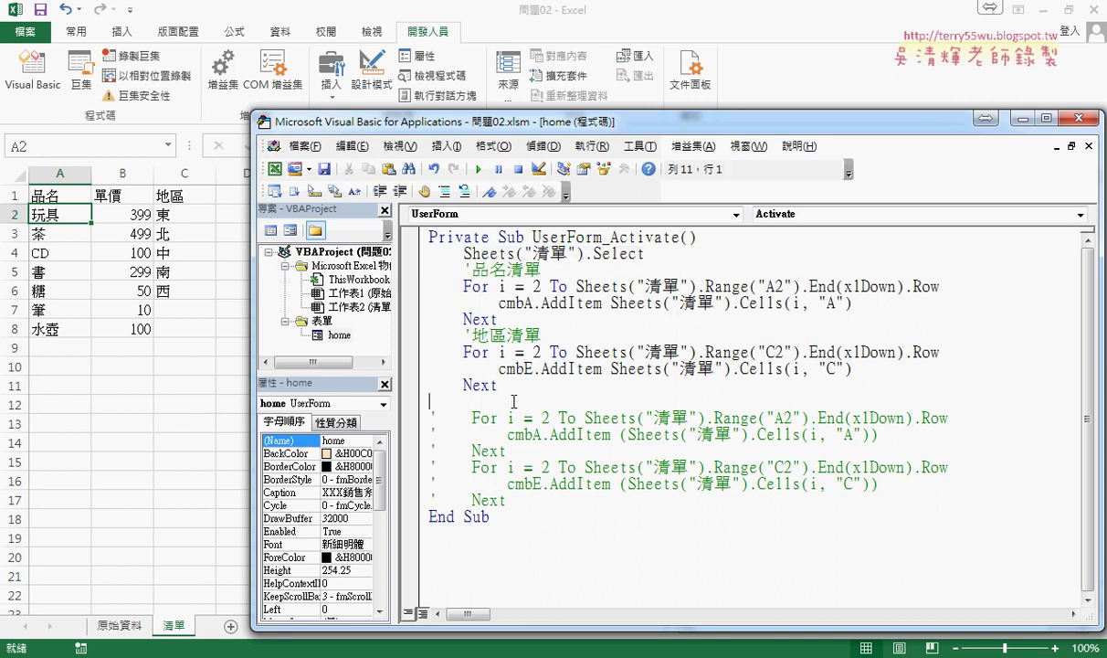
{"action": "key", "text": "Tab"}
{"action": "mouse_move", "coordinate": [463, 253]}
{"action": "left_mouse_down"}
{"action": "mouse_move", "coordinate": [651, 237]}
{"action": "mouse_move", "coordinate": [645, 253]}
{"action": "left_mouse_up"}
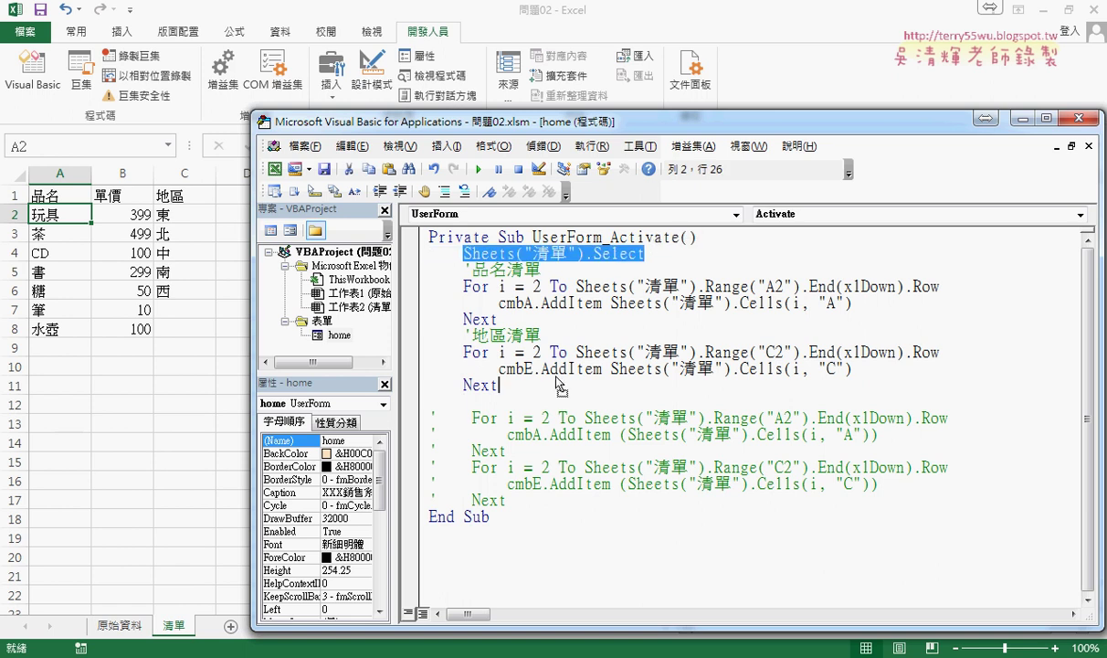
{"action": "left_click_drag", "start_coordinate": [534, 406], "coordinate": [516, 401]}
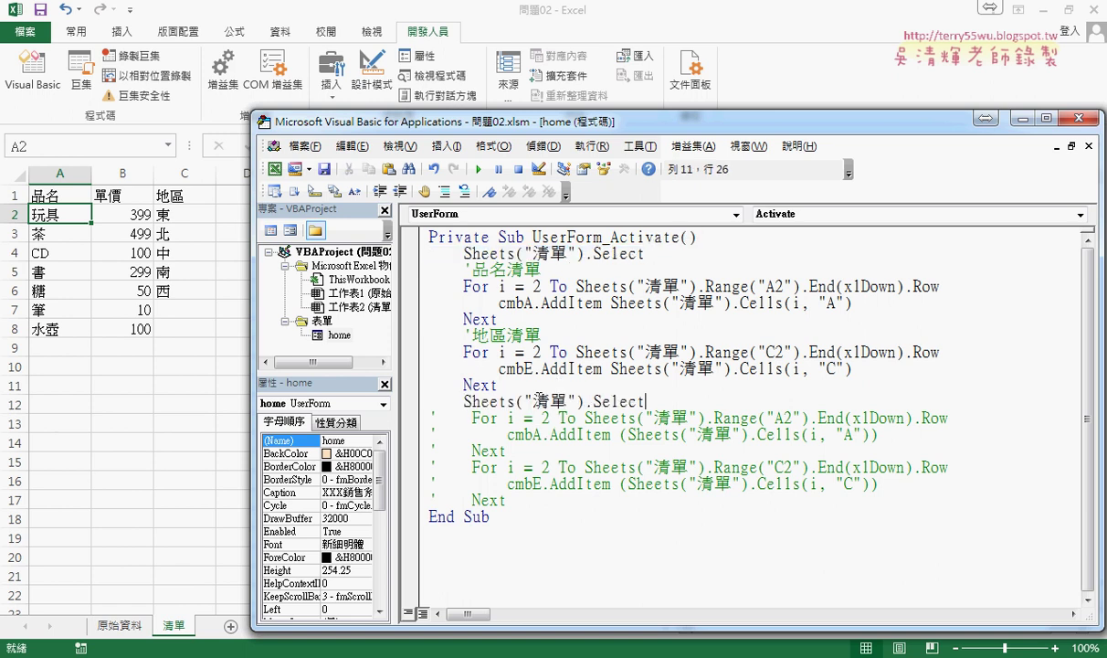
{"action": "double_click", "coordinate": [548, 401]}
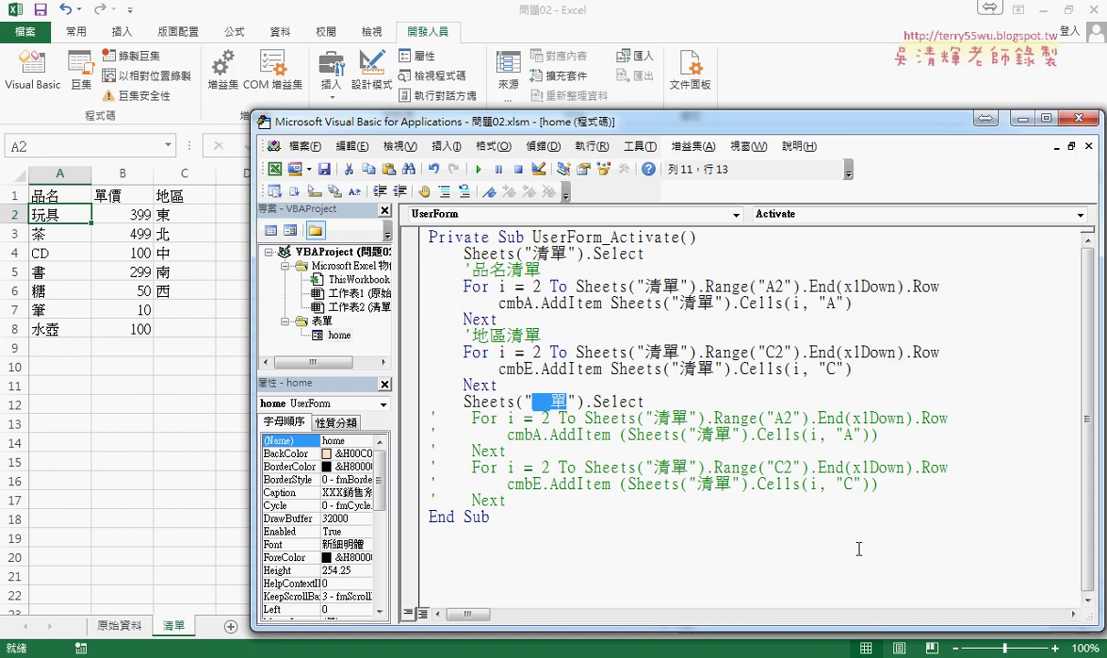
{"action": "type", "text": "元"}
{"action": "type", "text": "始"}
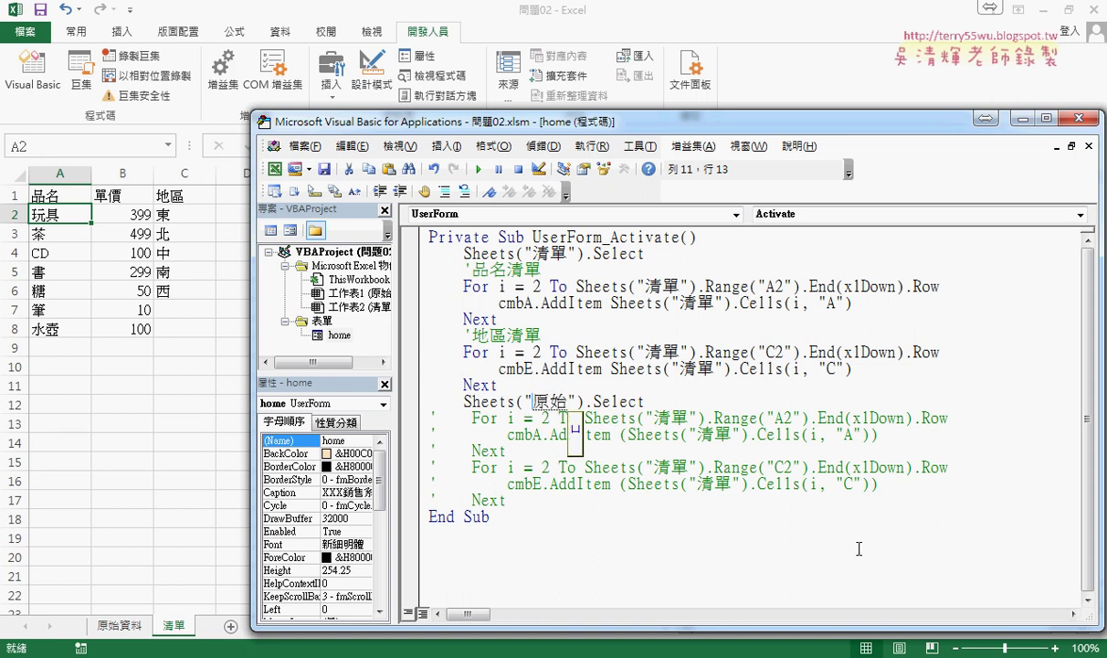
{"action": "type", "text": "ㄌㄠ"}
{"action": "type", "text": "ㄇ"}
{"action": "type", "text": "資料"}
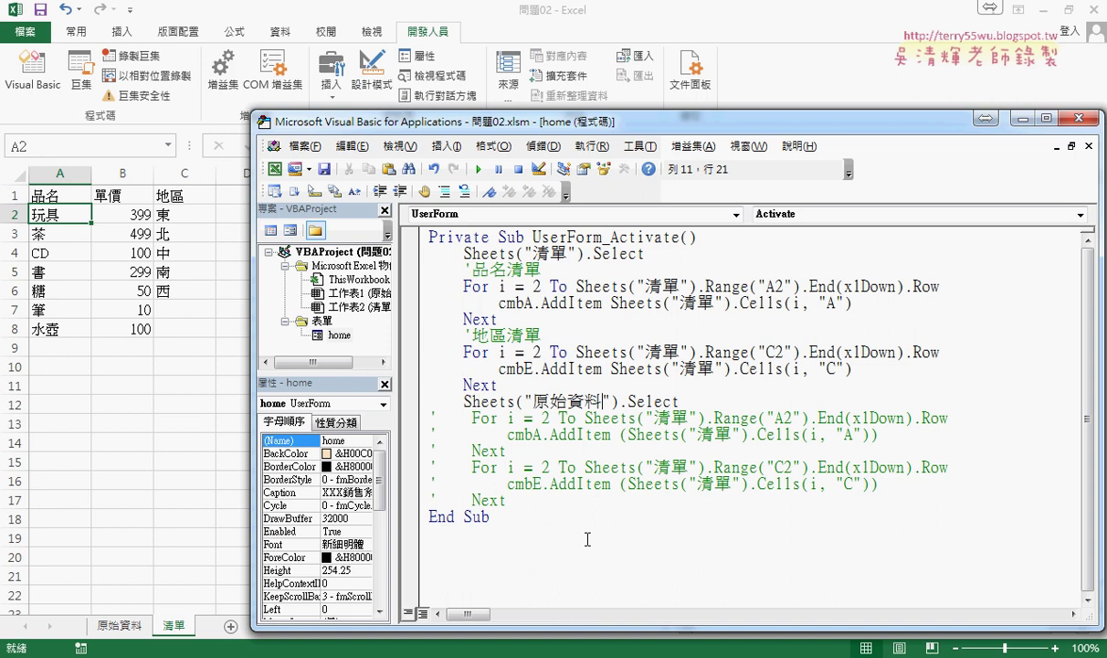
{"action": "left_click_drag", "start_coordinate": [609, 402], "coordinate": [523, 400]}
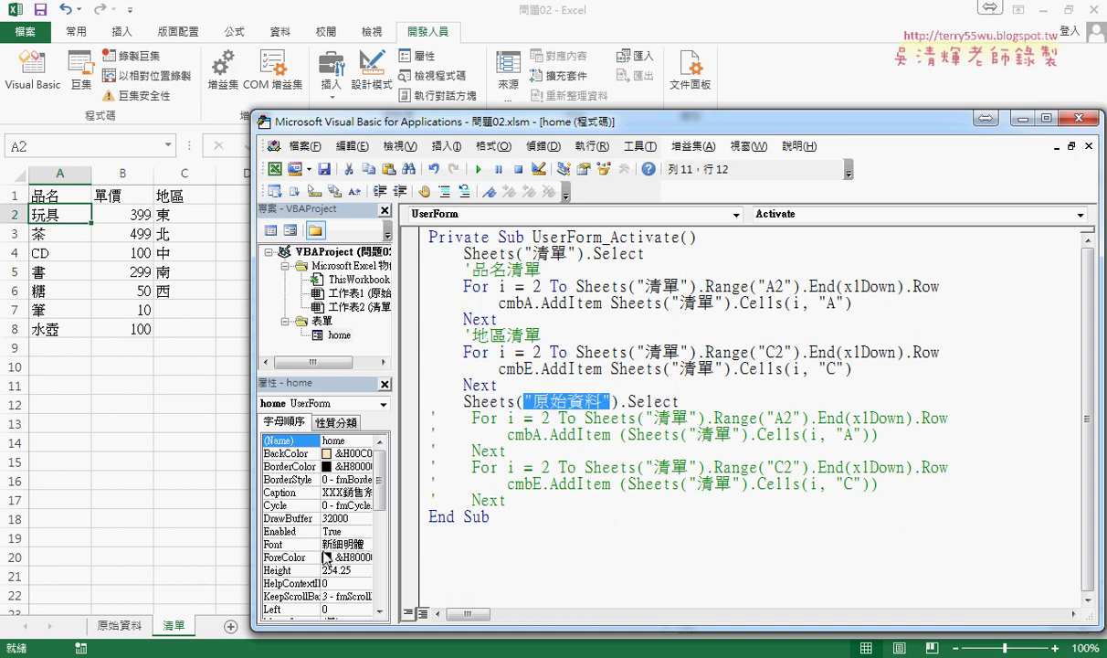
{"action": "type", "text": "1"}
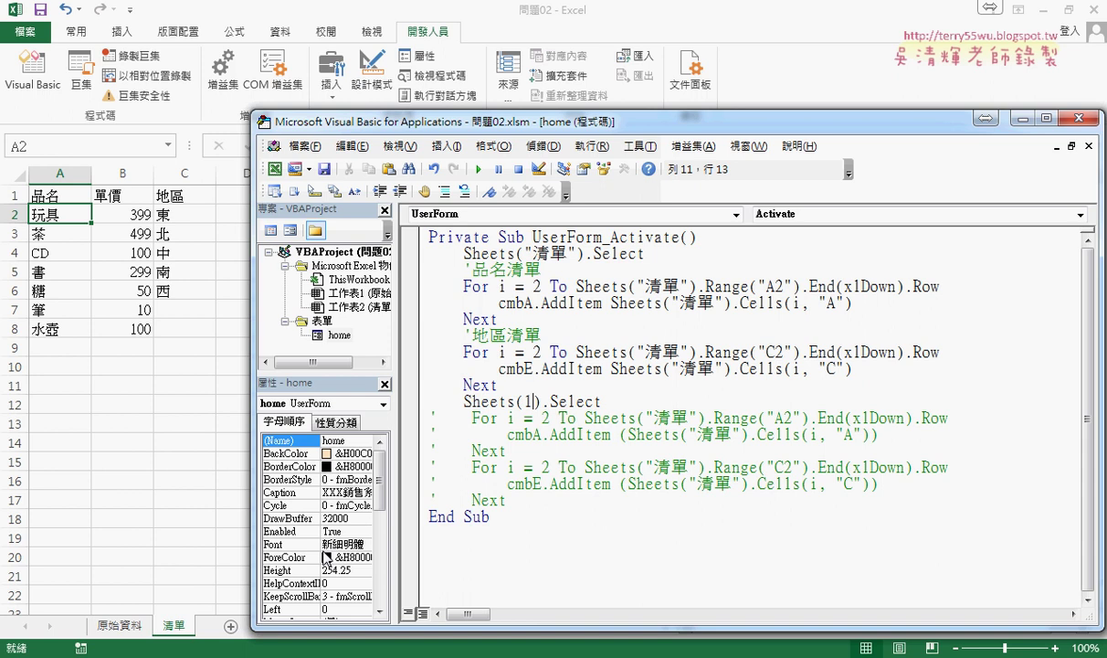
{"action": "left_click", "coordinate": [605, 500]}
{"action": "left_click", "coordinate": [606, 400]}
{"action": "key", "text": "Down"}
{"action": "left_click_drag", "start_coordinate": [633, 400], "coordinate": [359, 261]}
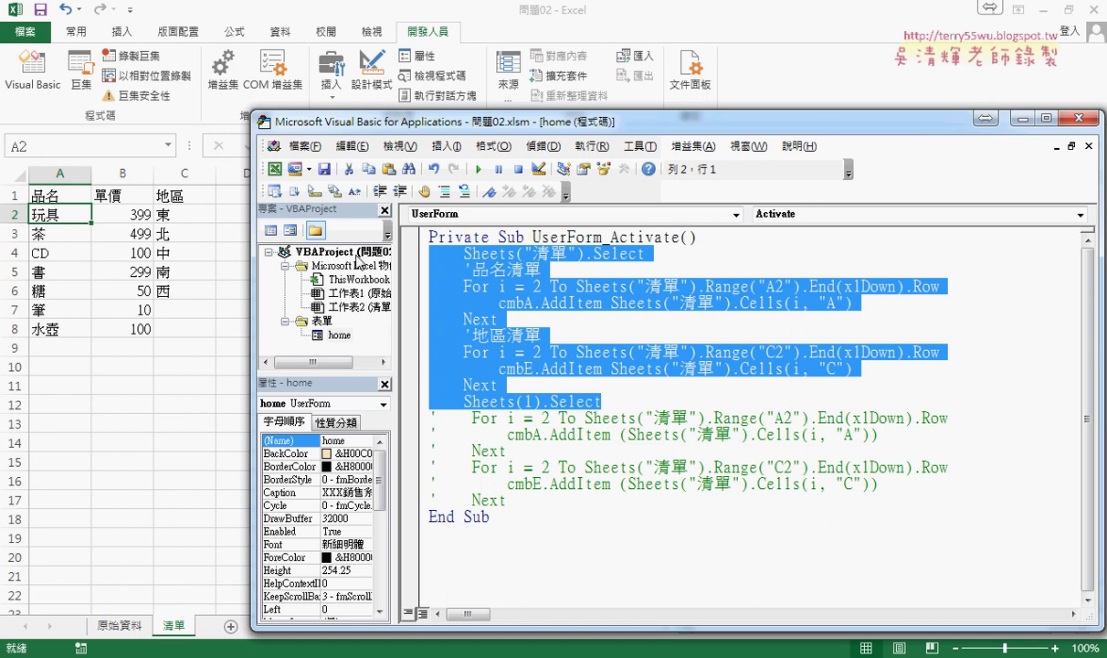
Step: Run the UserForm, pick 糖 for 品名 and 南 for 地區, then close the form
{"action": "left_click", "coordinate": [482, 173]}
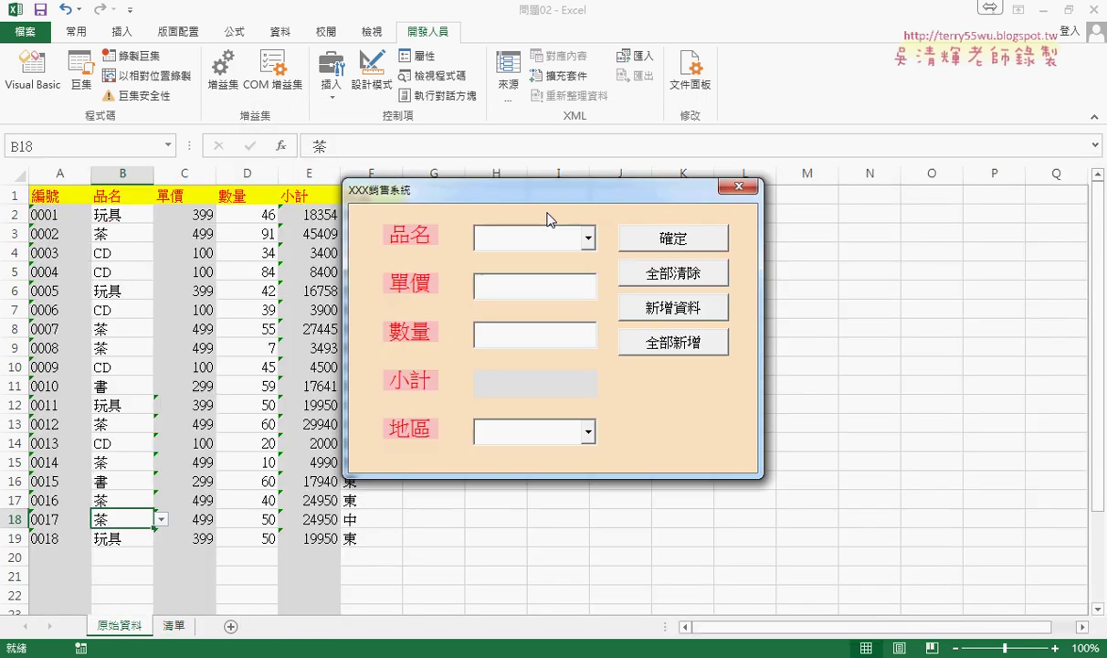
{"action": "left_click", "coordinate": [588, 239]}
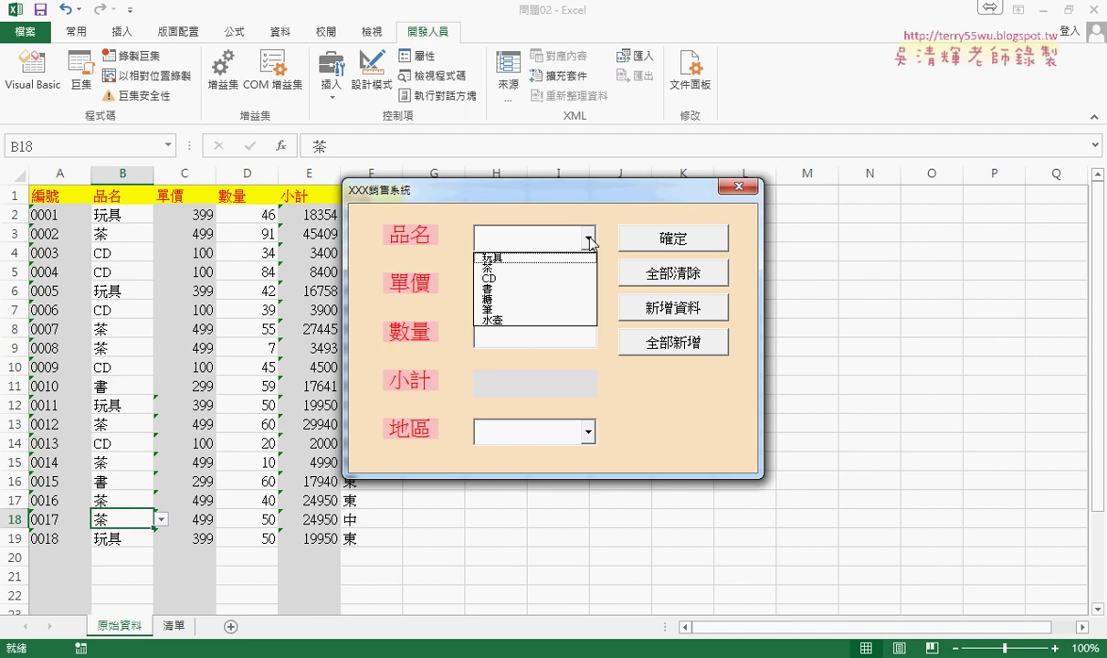
{"action": "left_click", "coordinate": [570, 308]}
{"action": "left_click", "coordinate": [589, 431]}
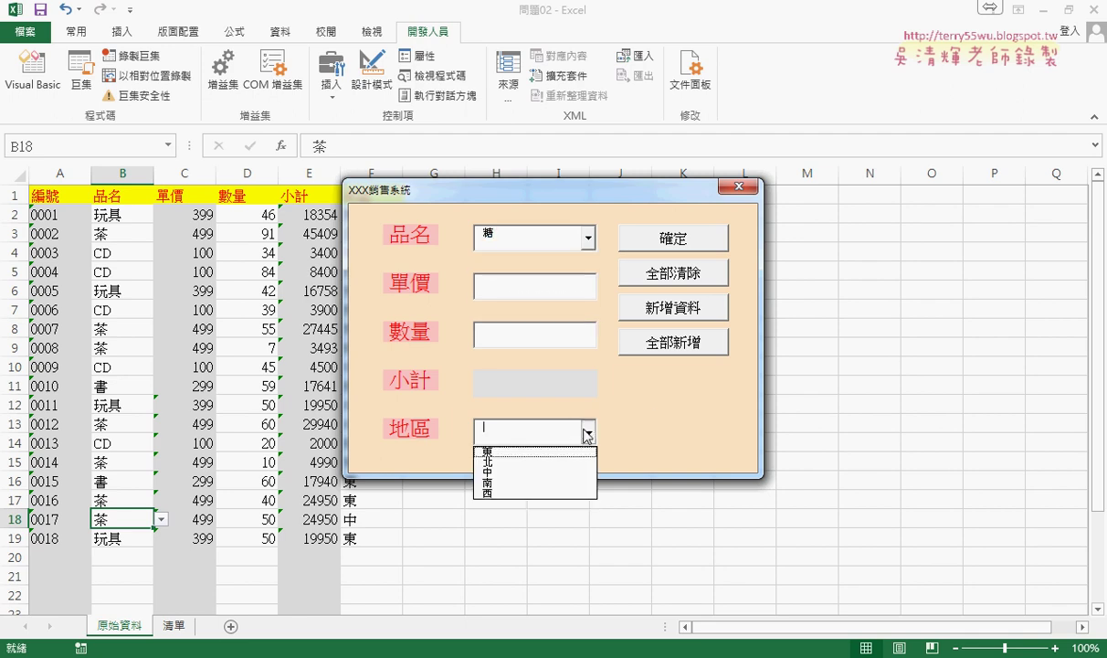
{"action": "left_click", "coordinate": [568, 485]}
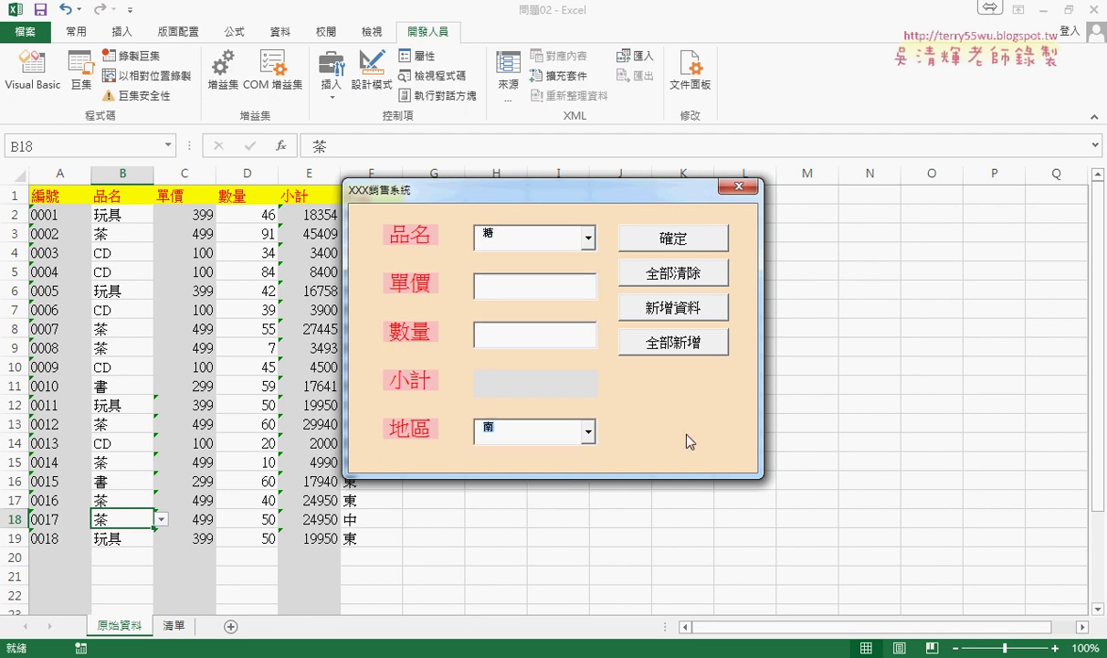
{"action": "left_click", "coordinate": [736, 188]}
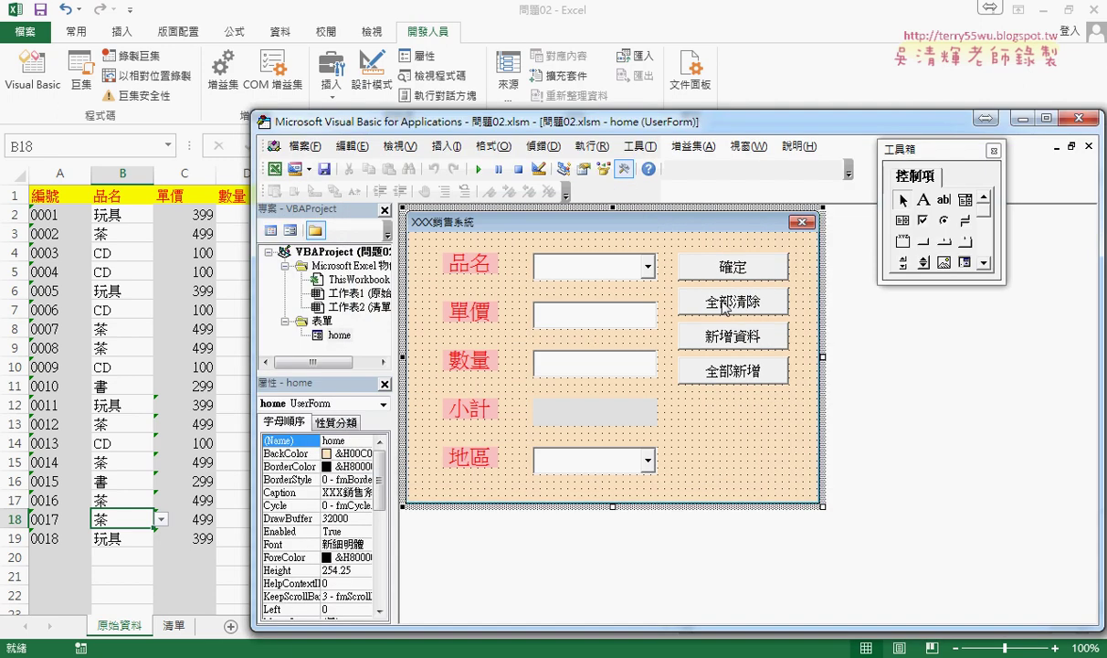
Step: Select the 品名, 地區, 數量, 單價 and 小計 controls, then open their Font property and cancel
{"action": "left_click", "coordinate": [612, 271]}
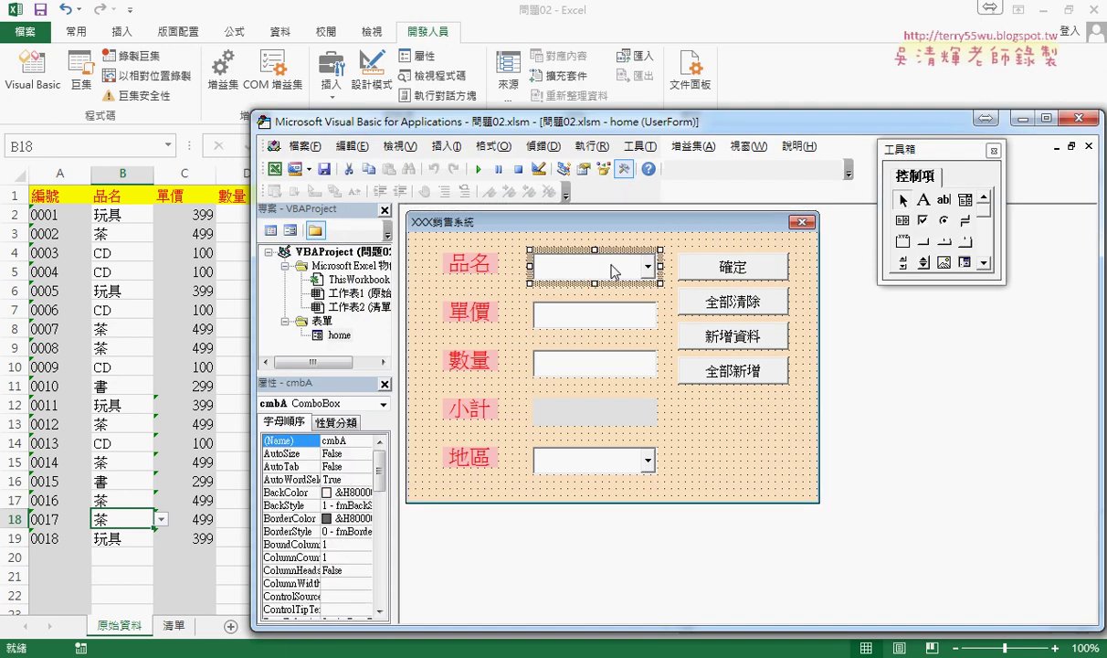
{"action": "left_click_drag", "start_coordinate": [602, 237], "coordinate": [600, 501]}
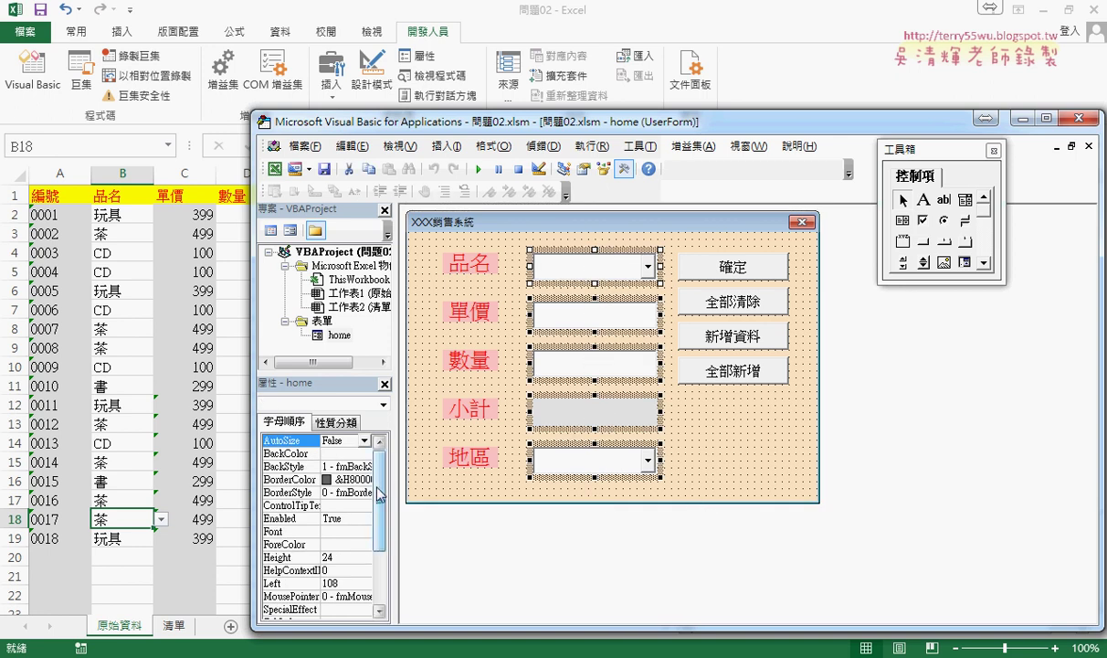
{"action": "left_click_drag", "start_coordinate": [372, 468], "coordinate": [382, 493]}
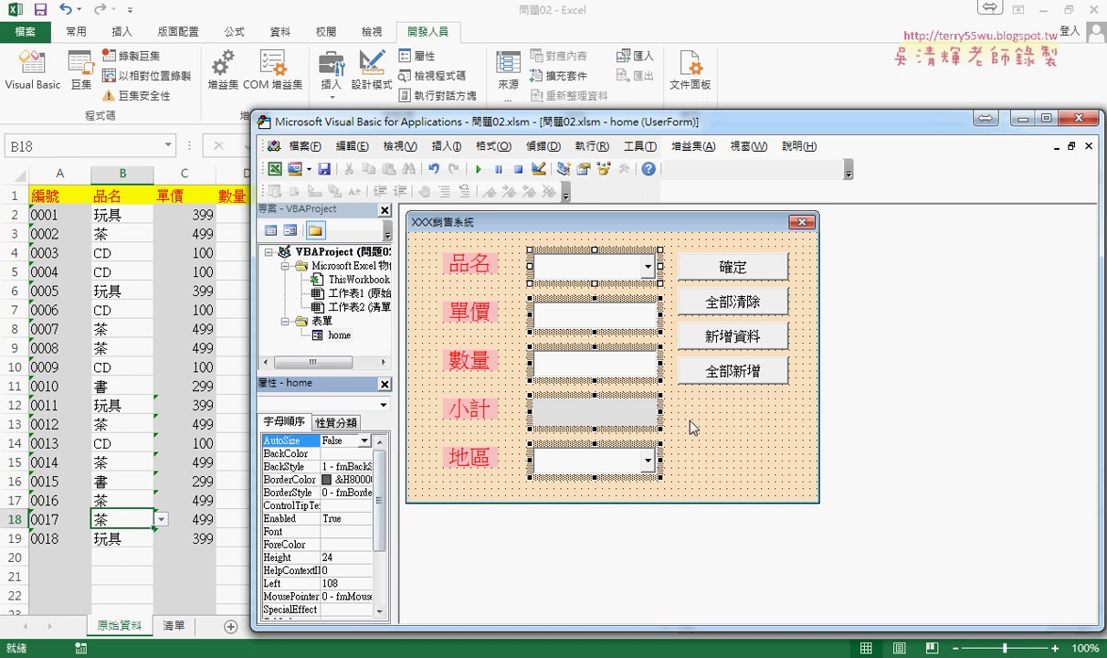
{"action": "left_click", "coordinate": [638, 240]}
{"action": "left_click", "coordinate": [603, 262]}
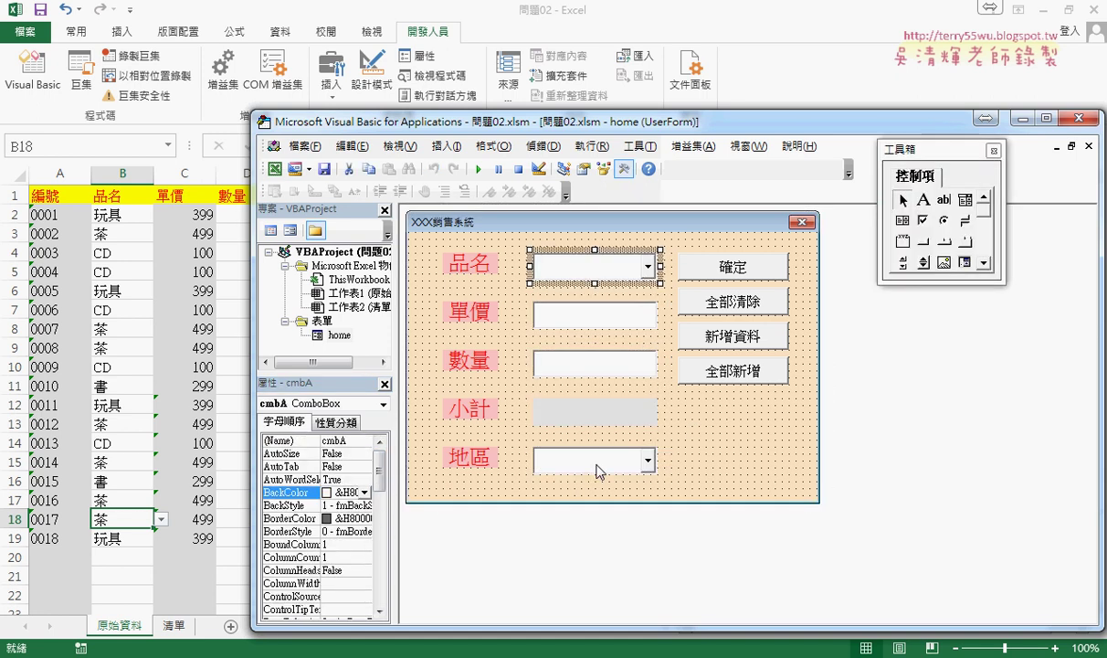
{"action": "left_click", "coordinate": [598, 464], "text": "ctrl"}
{"action": "left_click", "coordinate": [571, 361], "text": "ctrl"}
{"action": "left_click", "coordinate": [579, 311], "text": "ctrl"}
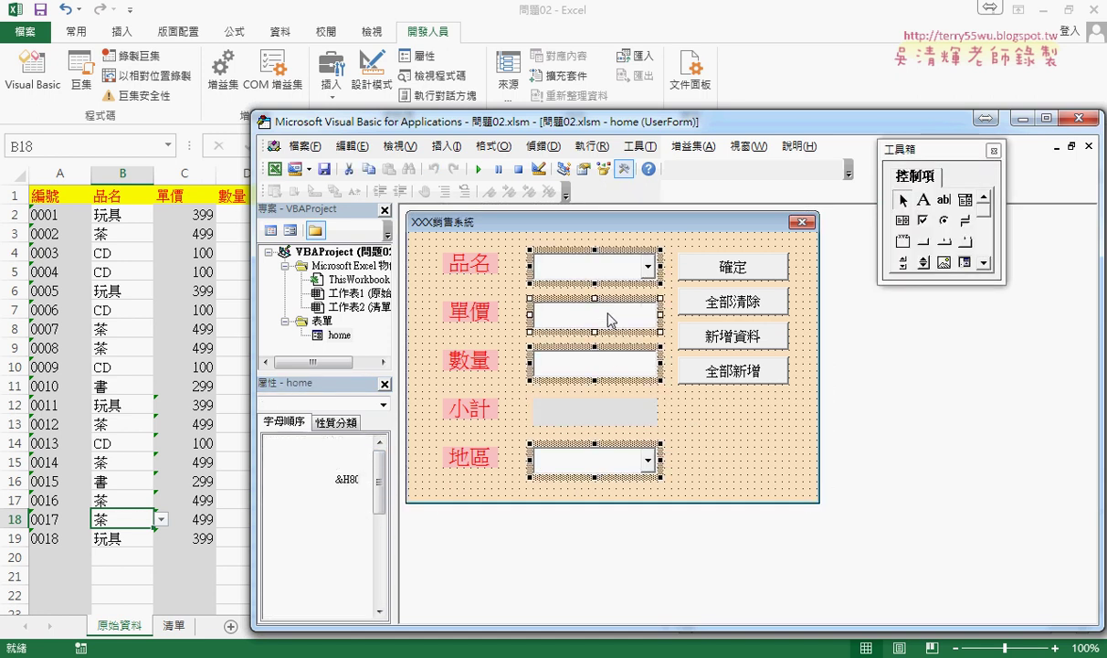
{"action": "left_click", "coordinate": [593, 423], "text": "ctrl"}
{"action": "left_click", "coordinate": [356, 534]}
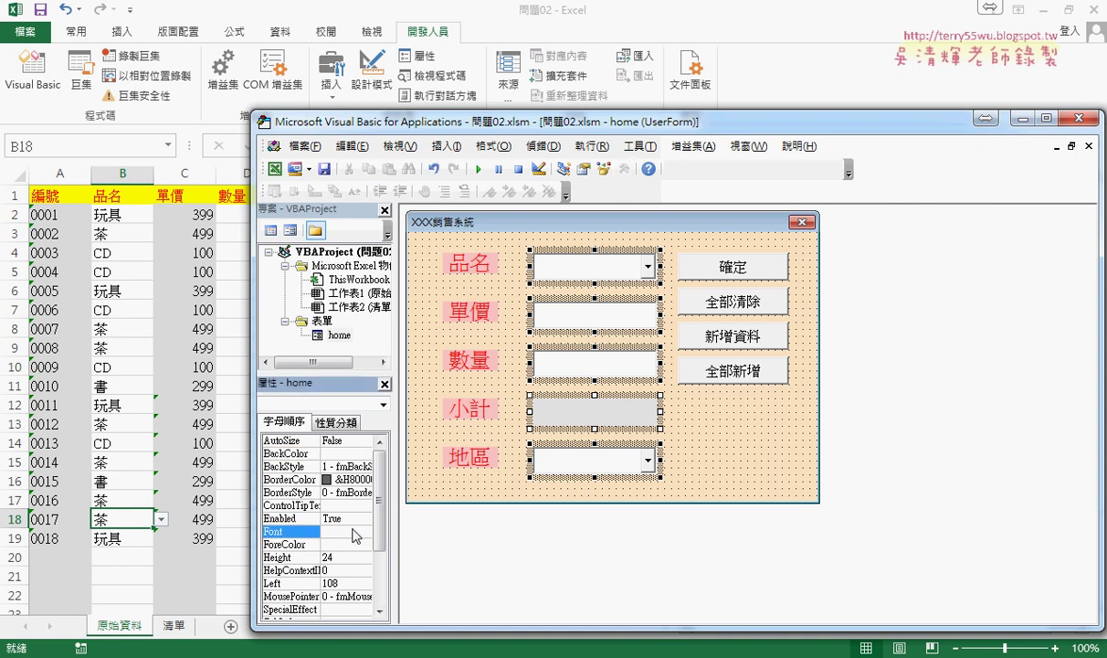
{"action": "left_click", "coordinate": [363, 532]}
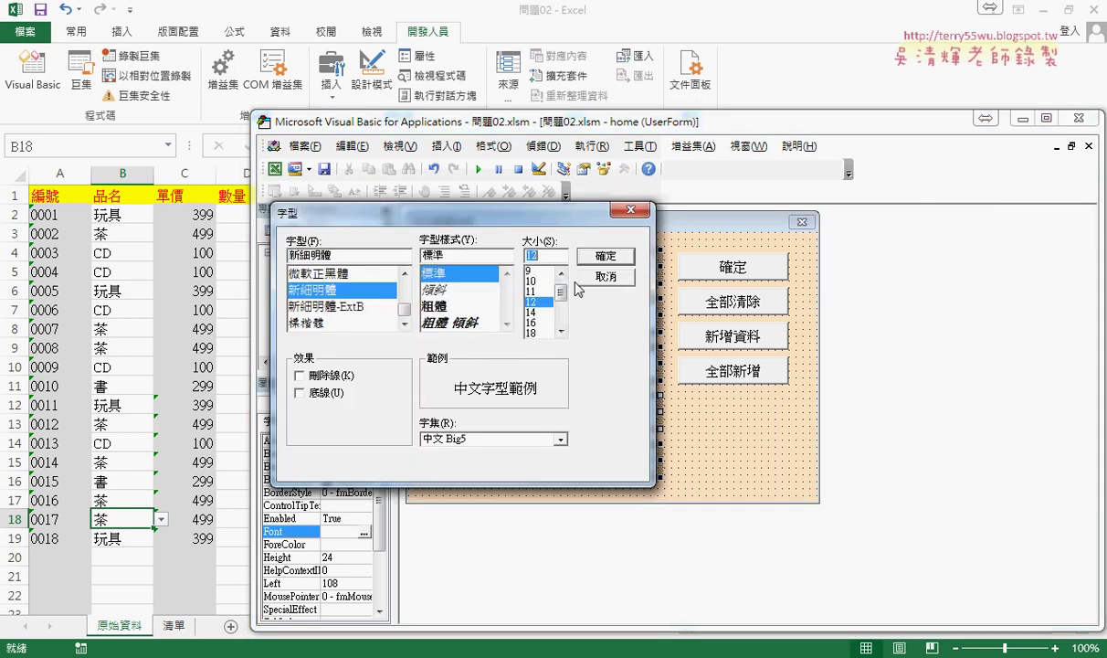
{"action": "left_click", "coordinate": [606, 256]}
Step: Dismiss the Macros list, run the UserForm with F5 and open the 品名 dropdown
{"action": "key", "text": "F5"}
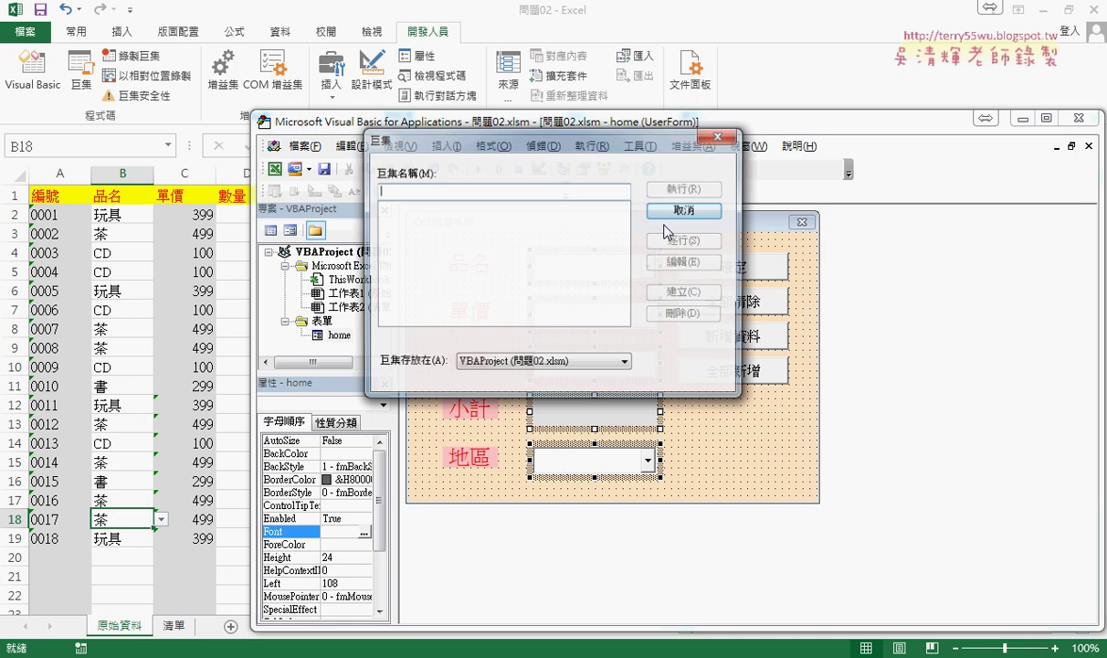
{"action": "left_click", "coordinate": [681, 211]}
{"action": "left_click", "coordinate": [703, 409]}
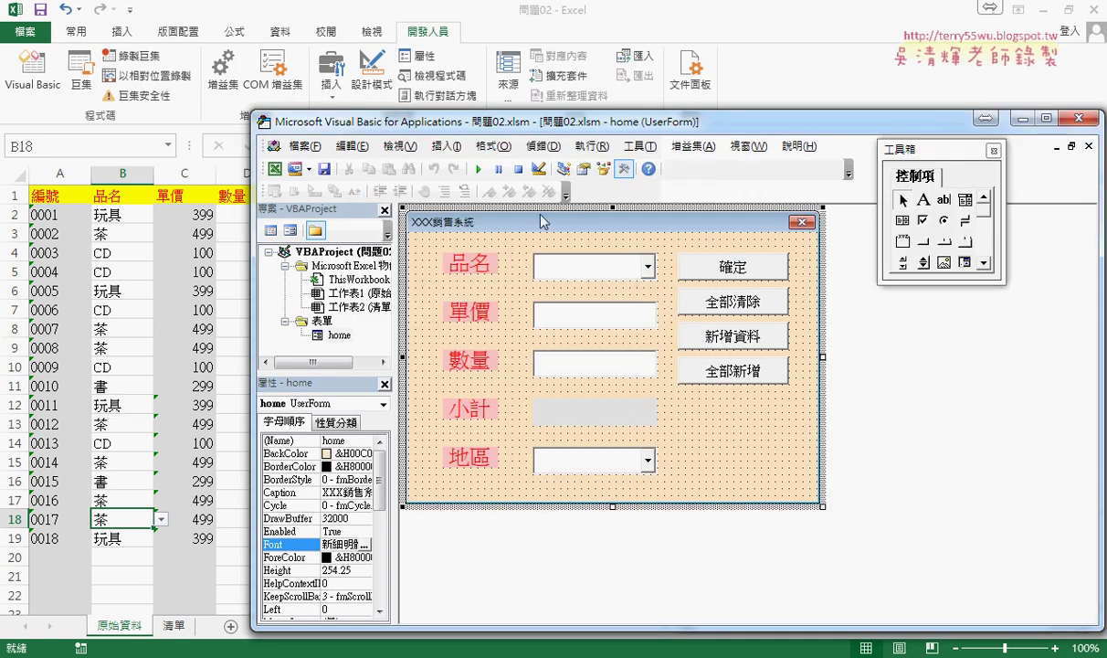
{"action": "key", "text": "F5"}
{"action": "left_click", "coordinate": [587, 238]}
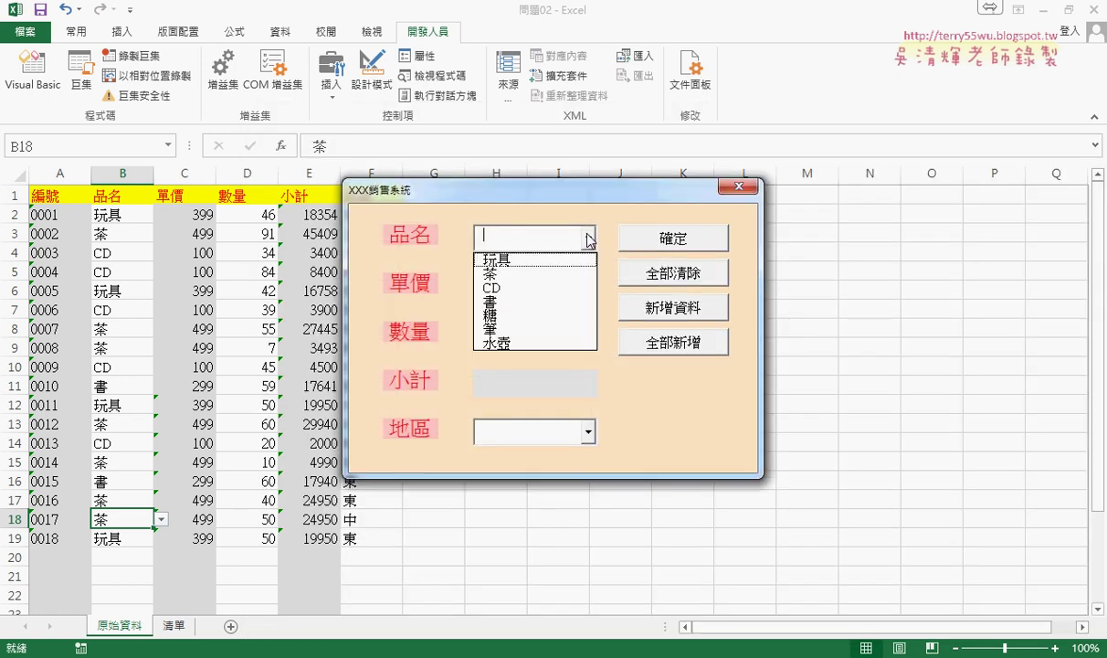
Step: Pick CD from the 品名 dropdown, click into 單價, then close the running form
{"action": "left_click", "coordinate": [587, 238]}
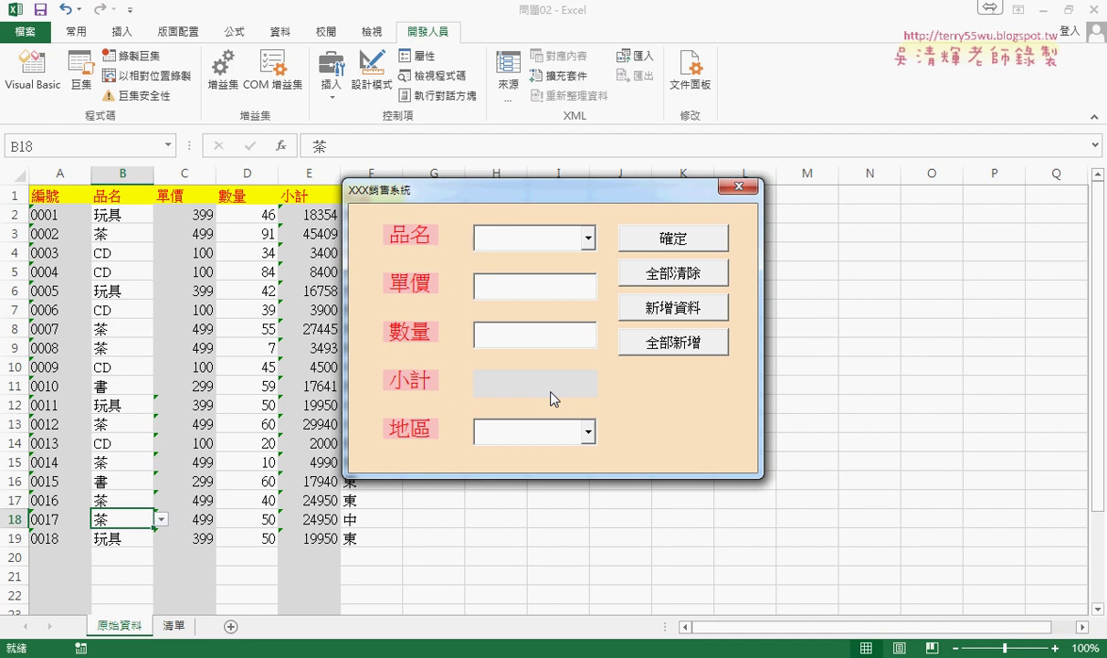
{"action": "left_click", "coordinate": [589, 239]}
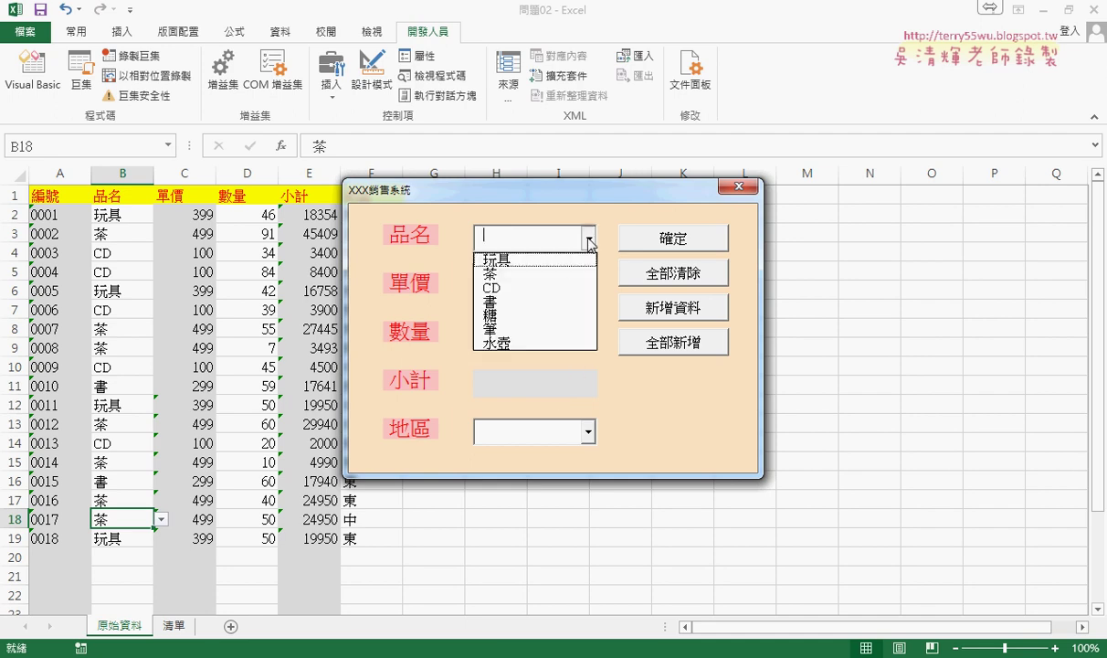
{"action": "left_click", "coordinate": [570, 288]}
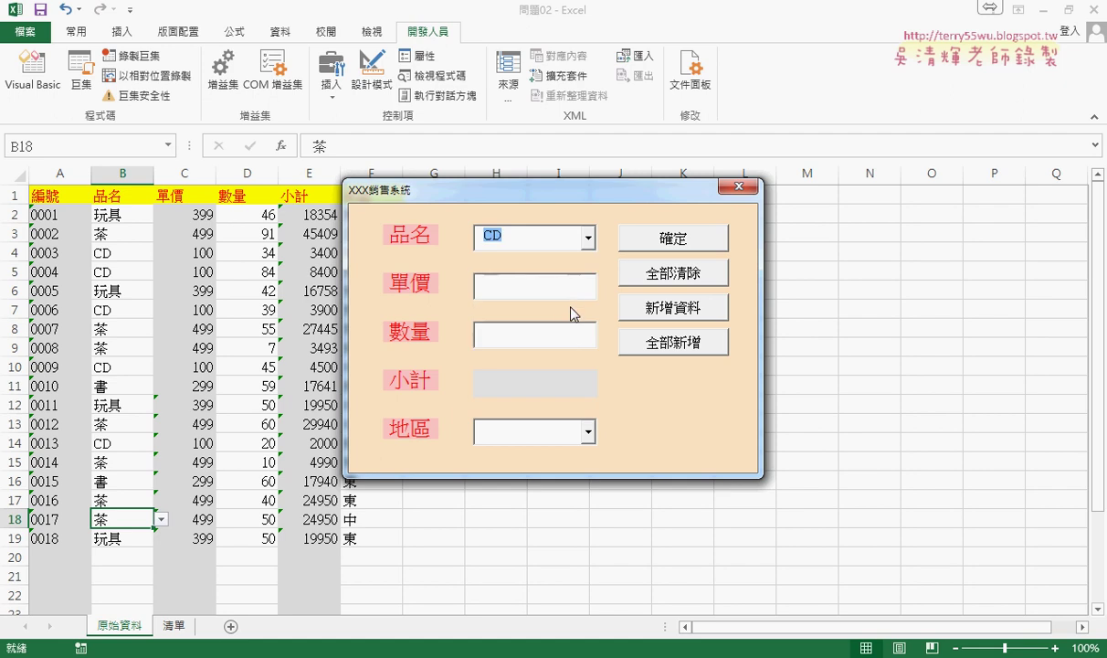
{"action": "left_click", "coordinate": [574, 286]}
{"action": "left_click", "coordinate": [744, 190]}
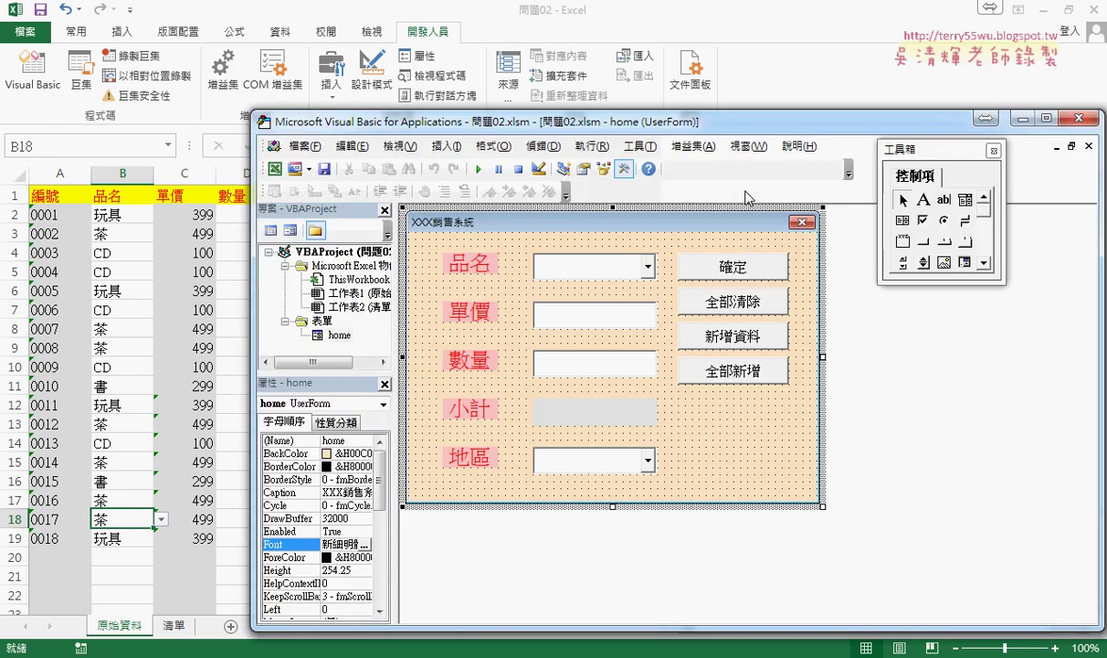